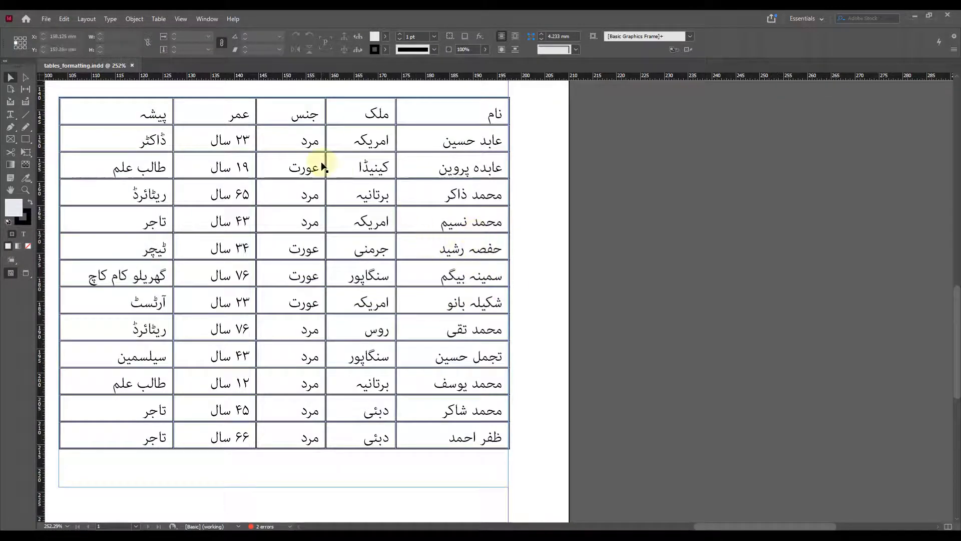
{"action": "left_click_drag", "start_coordinate": [340, 177], "coordinate": [341, 176]}
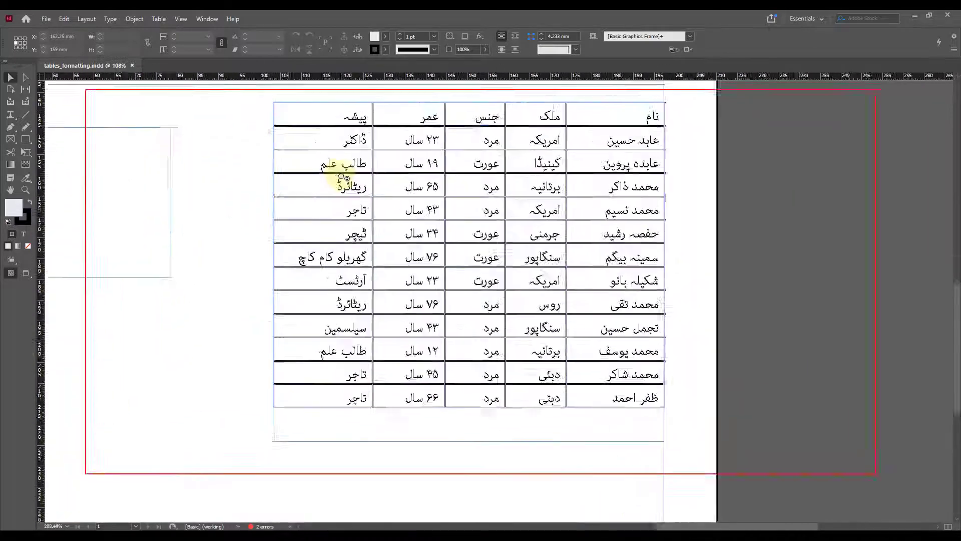
{"action": "key", "text": "ctrl+minus"}
{"action": "key", "text": "ctrl+minus"}
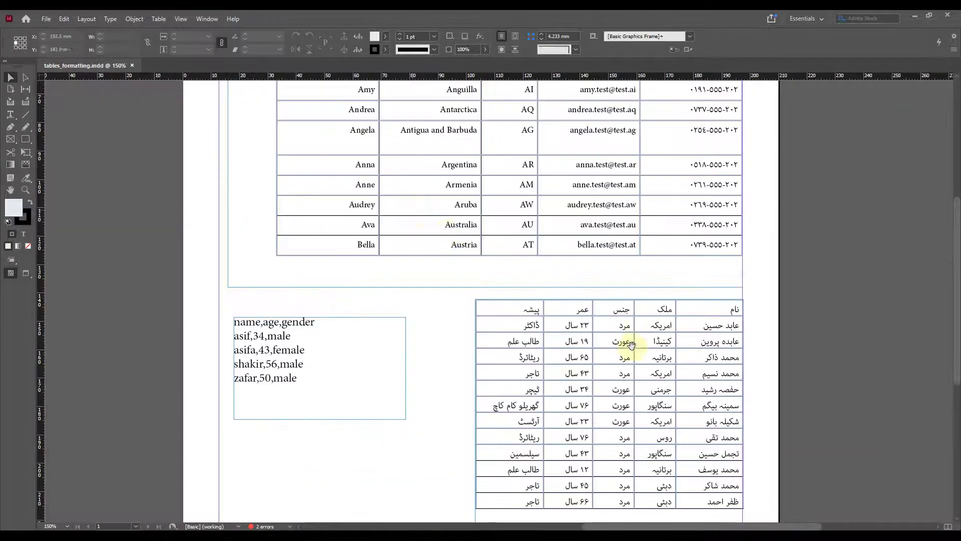
{"action": "left_click_drag", "start_coordinate": [622, 341], "coordinate": [276, 185]}
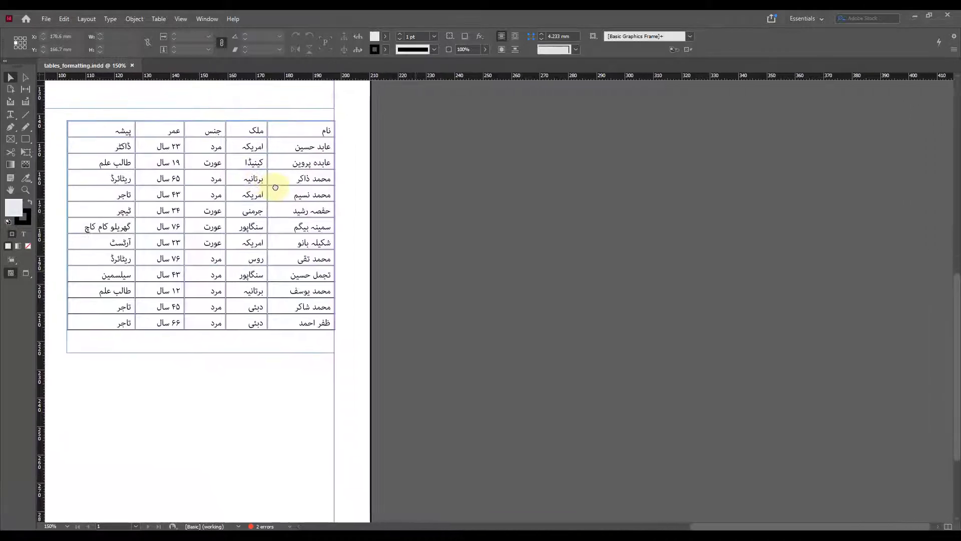
{"action": "left_click_drag", "start_coordinate": [52, 113], "coordinate": [343, 365]}
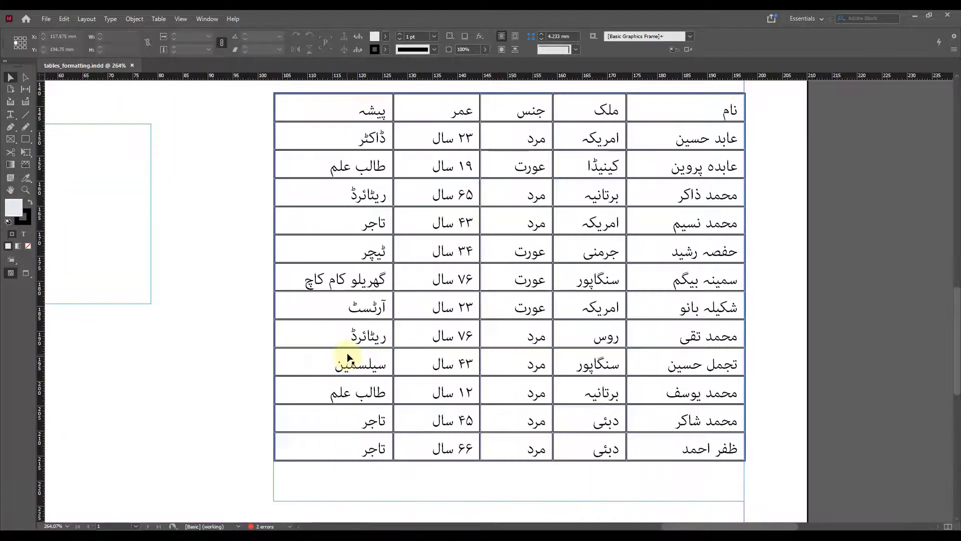
{"action": "left_click_drag", "start_coordinate": [684, 205], "coordinate": [479, 212]}
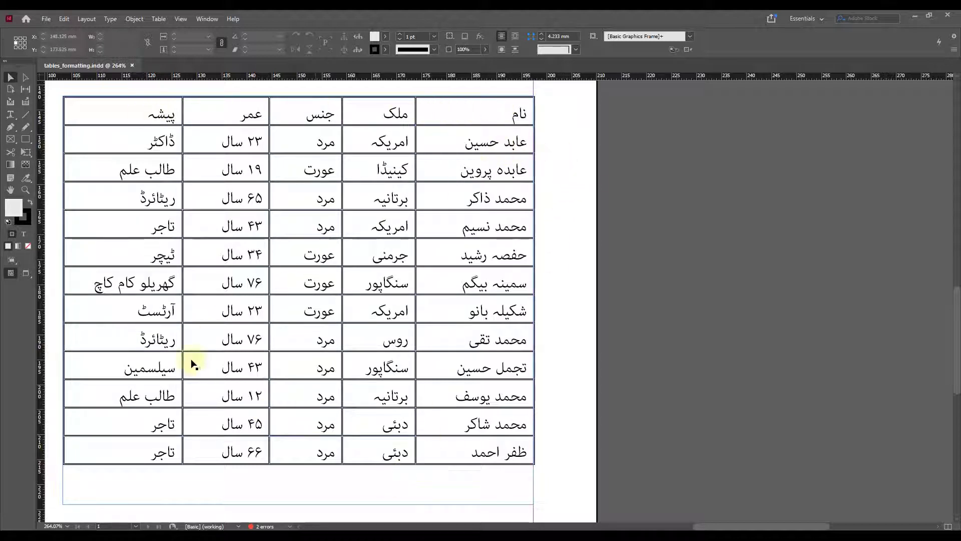
Select the Urdu table's header row with the Type tool and convert it to body rows
{"action": "left_click", "coordinate": [10, 114]}
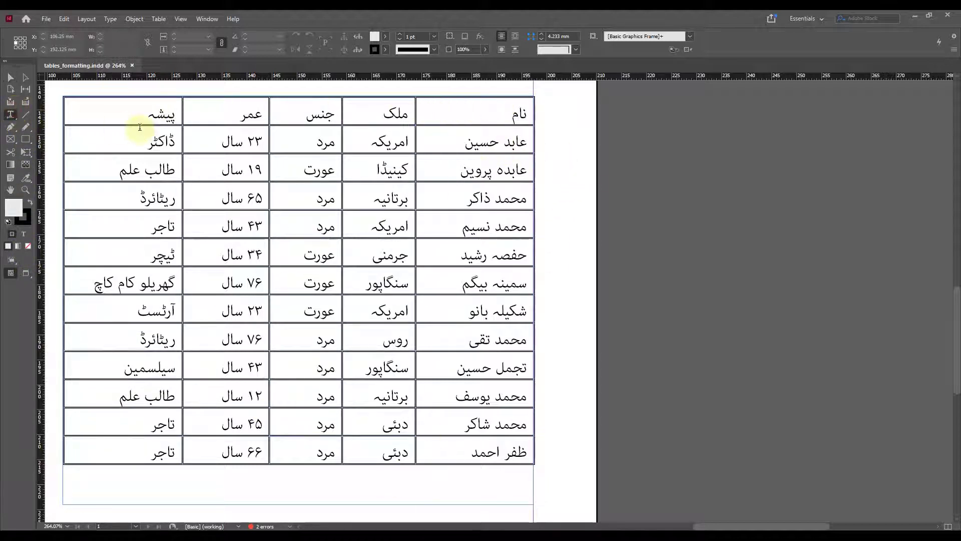
{"action": "left_click_drag", "start_coordinate": [138, 119], "coordinate": [501, 114]}
{"action": "right_click", "coordinate": [497, 116]}
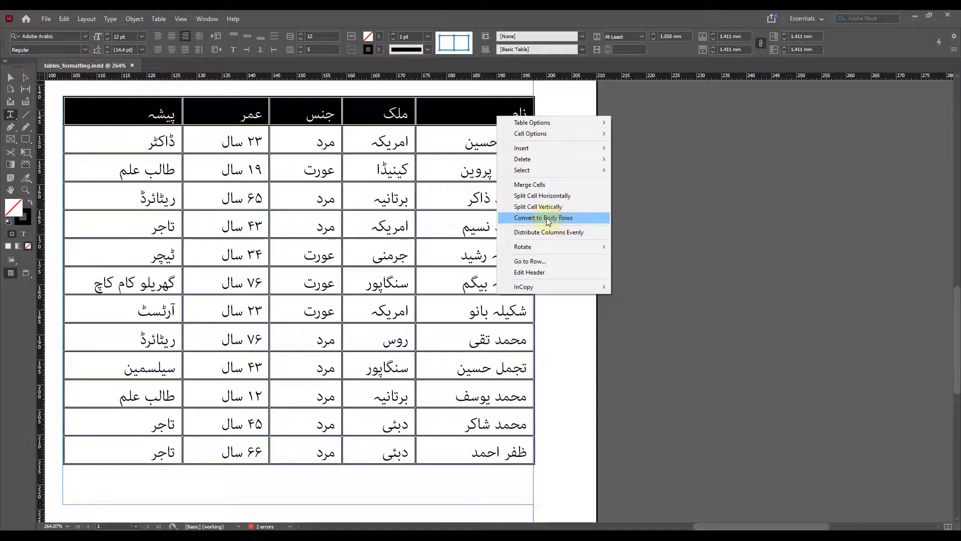
{"action": "left_click", "coordinate": [547, 218]}
{"action": "left_click", "coordinate": [491, 115]}
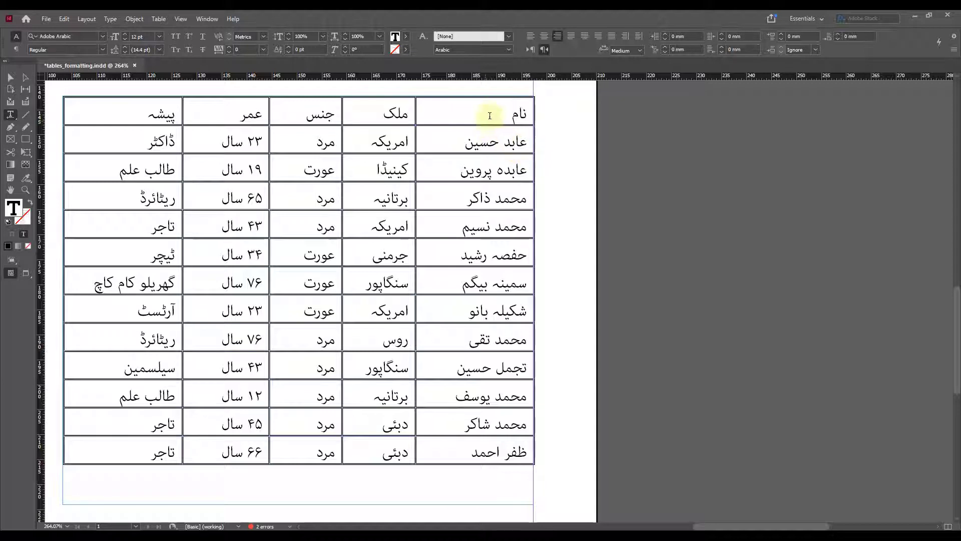
Select the Urdu table's entire first row and convert it to a header row
{"action": "left_click_drag", "start_coordinate": [489, 112], "coordinate": [150, 108]}
{"action": "right_click", "coordinate": [155, 109]}
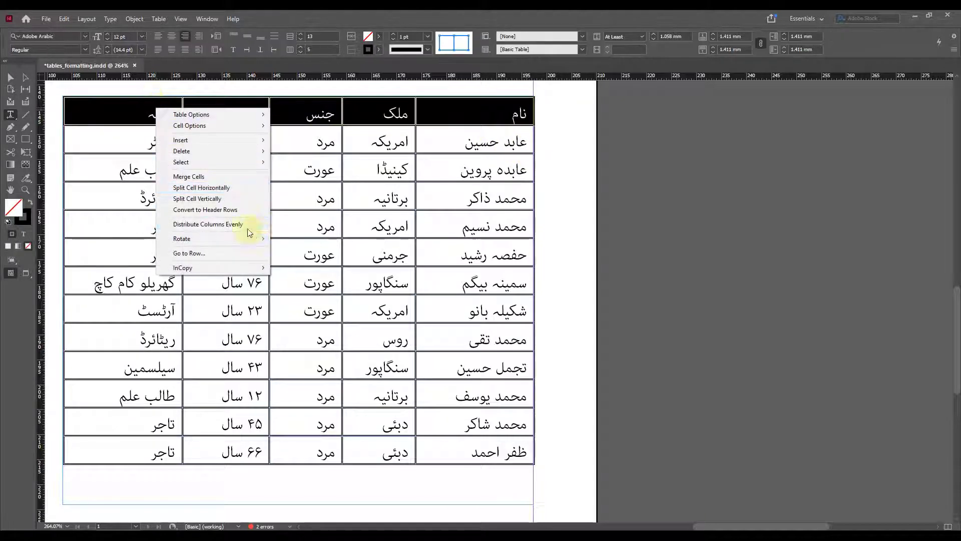
{"action": "left_click", "coordinate": [239, 209]}
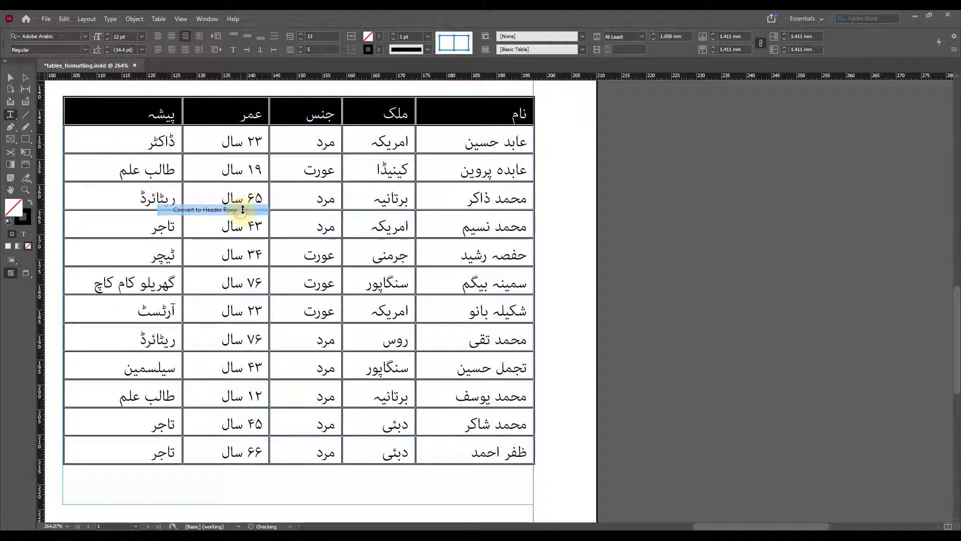
{"action": "left_click", "coordinate": [477, 116]}
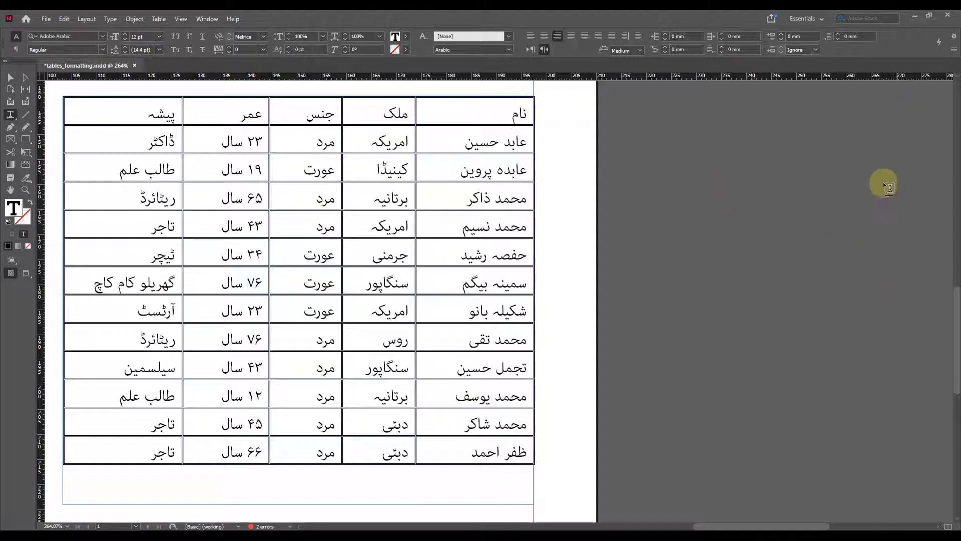
Display the Paragraph Styles panel and collapse the docked Links, Color and Swatches panels beside it to icons
{"action": "left_click", "coordinate": [202, 20]}
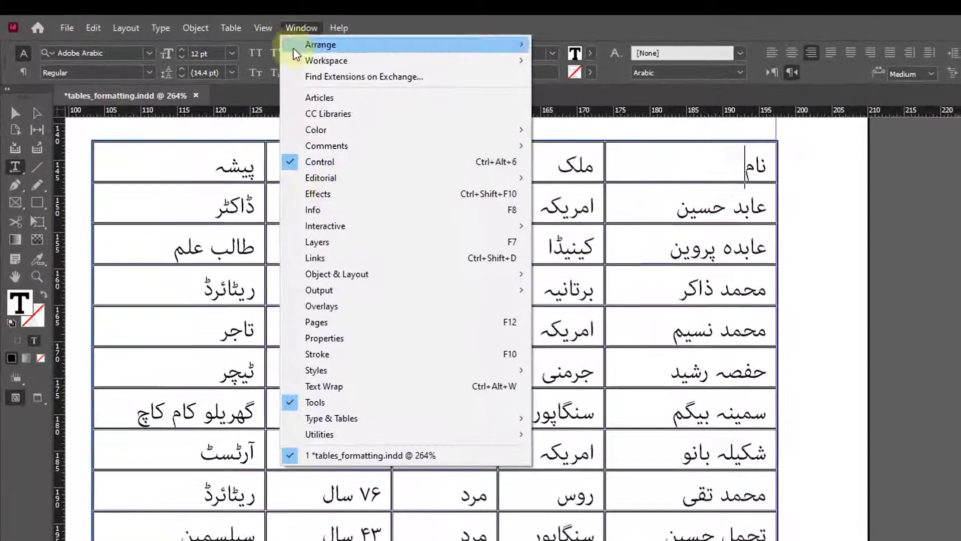
{"action": "left_click", "coordinate": [354, 374]}
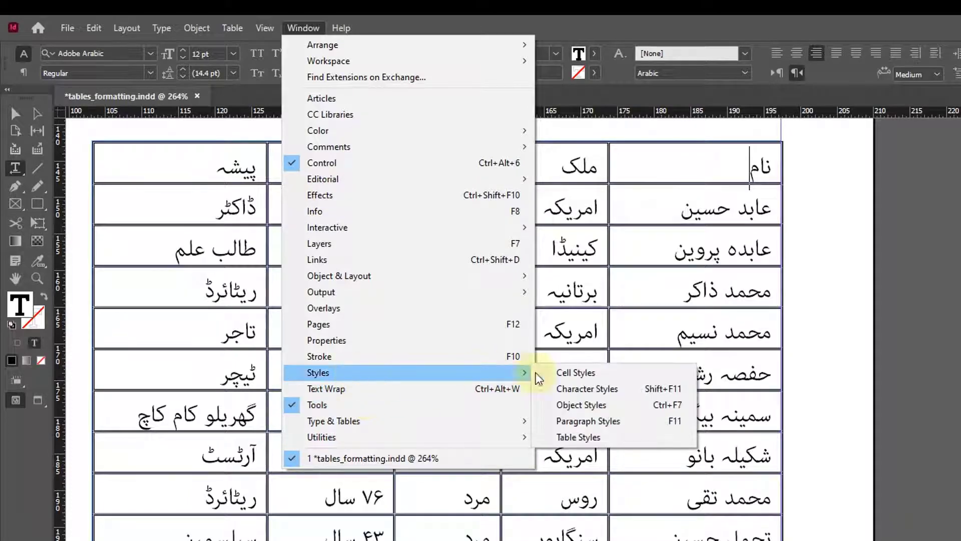
{"action": "left_click", "coordinate": [619, 423]}
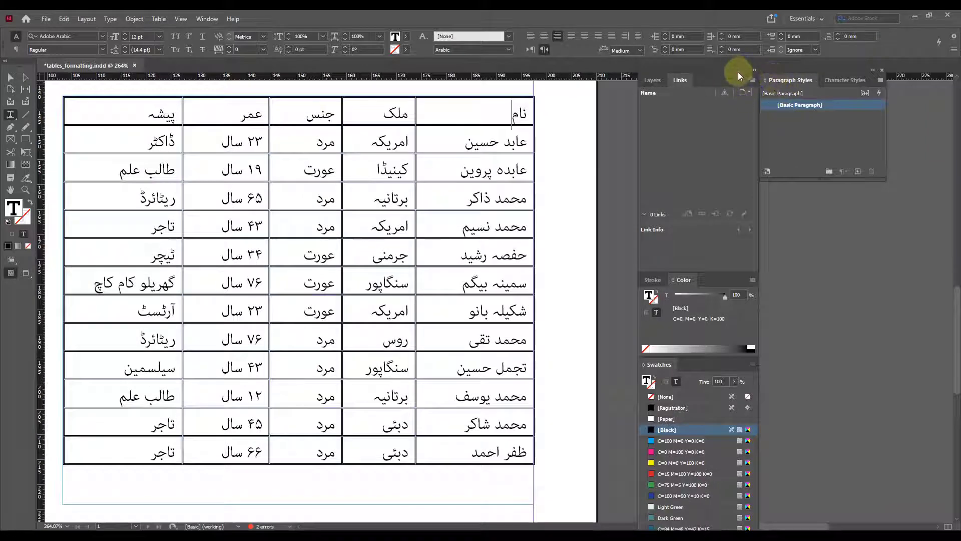
{"action": "left_click_drag", "start_coordinate": [738, 72], "coordinate": [904, 86]}
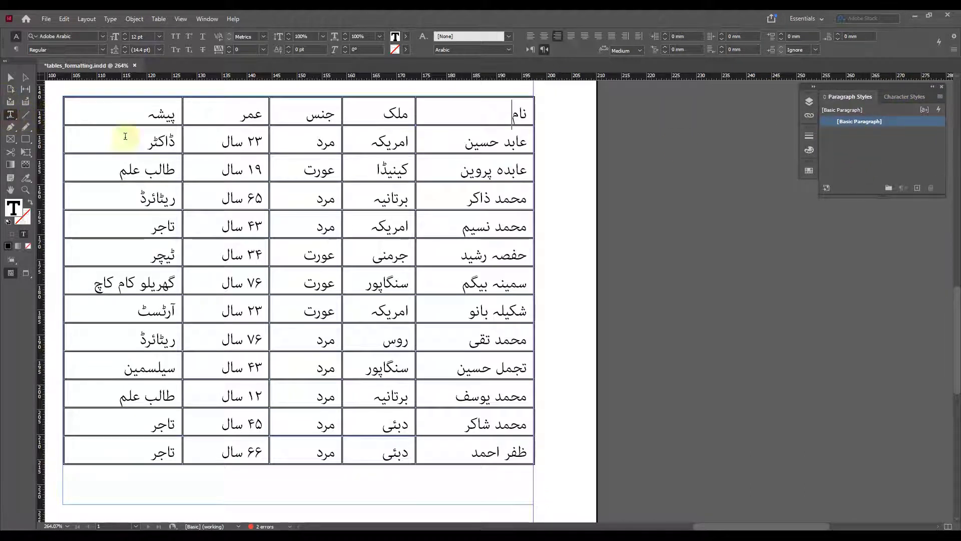
Start a new paragraph style named headerpara based on the table header's پیشہ and عمر cells
{"action": "left_click_drag", "start_coordinate": [148, 113], "coordinate": [279, 109]}
{"action": "left_click", "coordinate": [500, 113]}
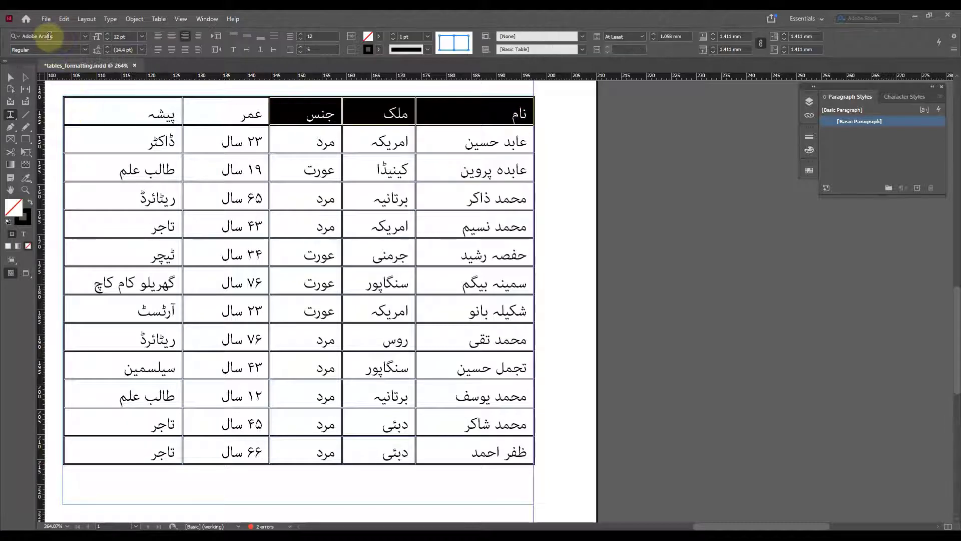
{"action": "left_click_drag", "start_coordinate": [145, 113], "coordinate": [240, 112]}
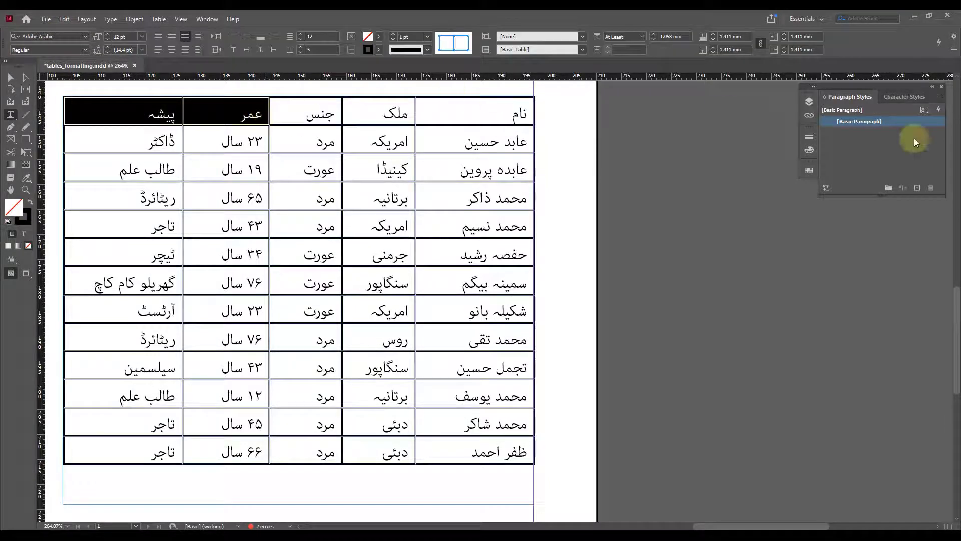
{"action": "left_click", "coordinate": [940, 96]}
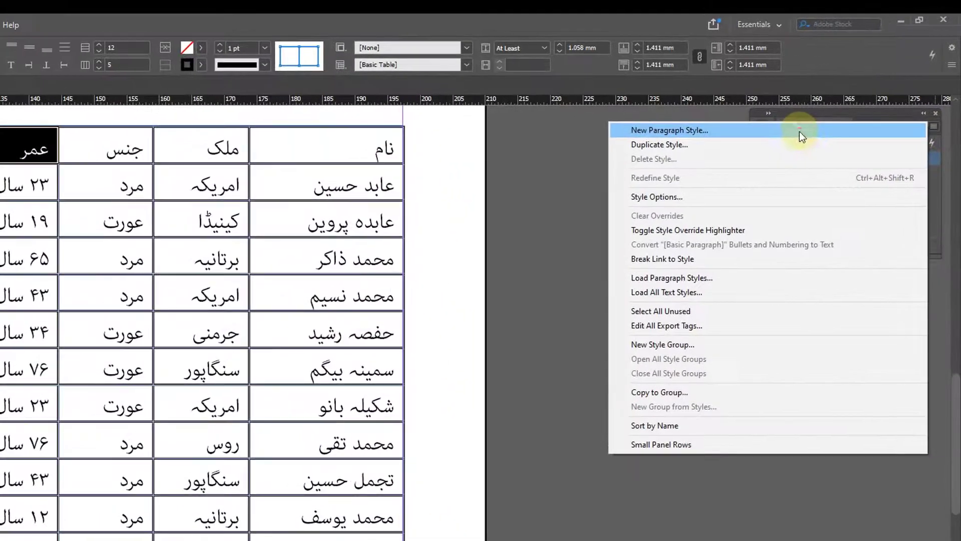
{"action": "left_click", "coordinate": [870, 123]}
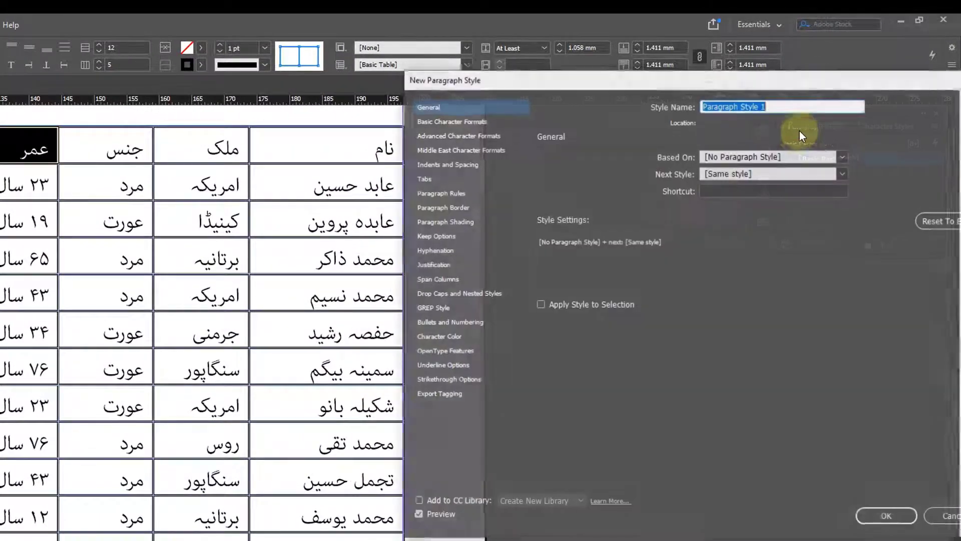
{"action": "type", "text": "h"}
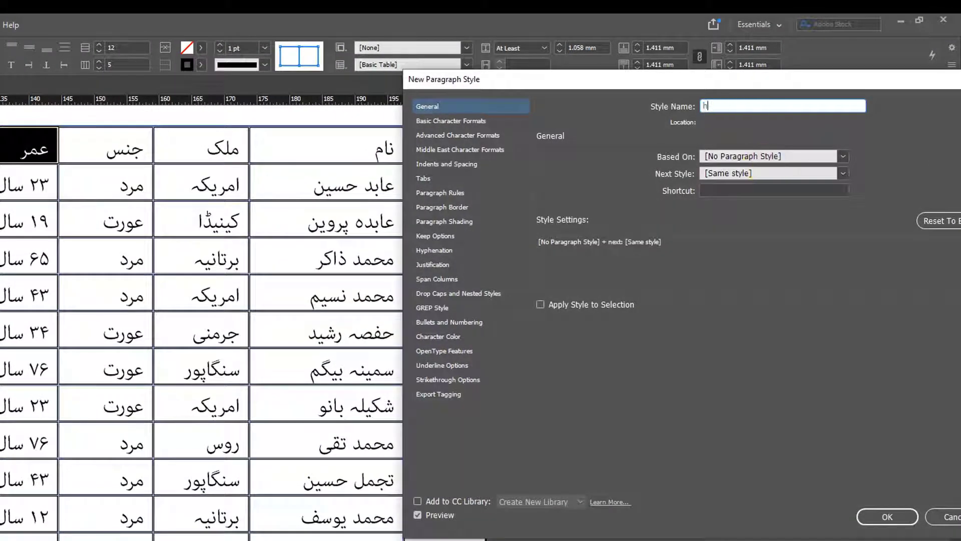
{"action": "type", "text": "eader"}
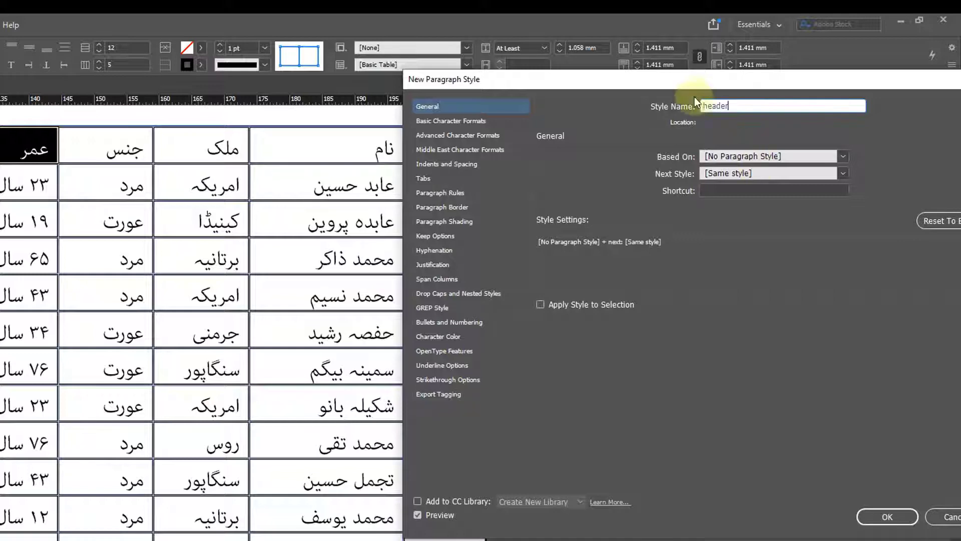
{"action": "type", "text": "para"}
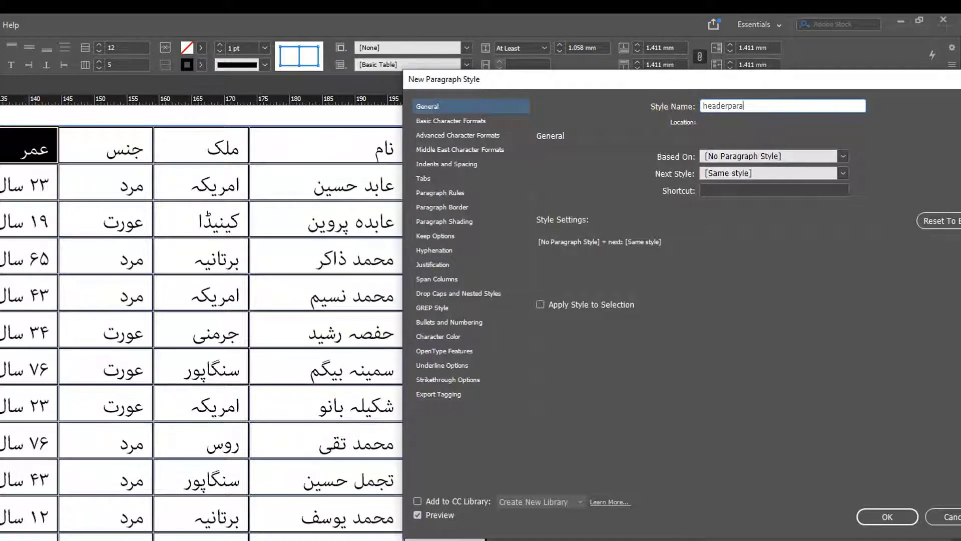
Set the headerpara style's basic character formats to Bold, 14 pt size and 18 pt leading
{"action": "left_click", "coordinate": [457, 122]}
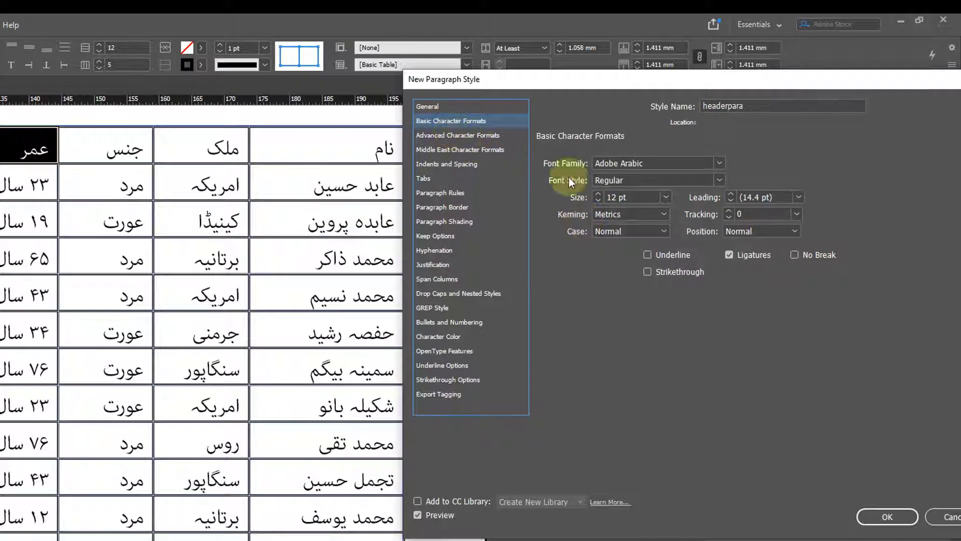
{"action": "left_click", "coordinate": [719, 181]}
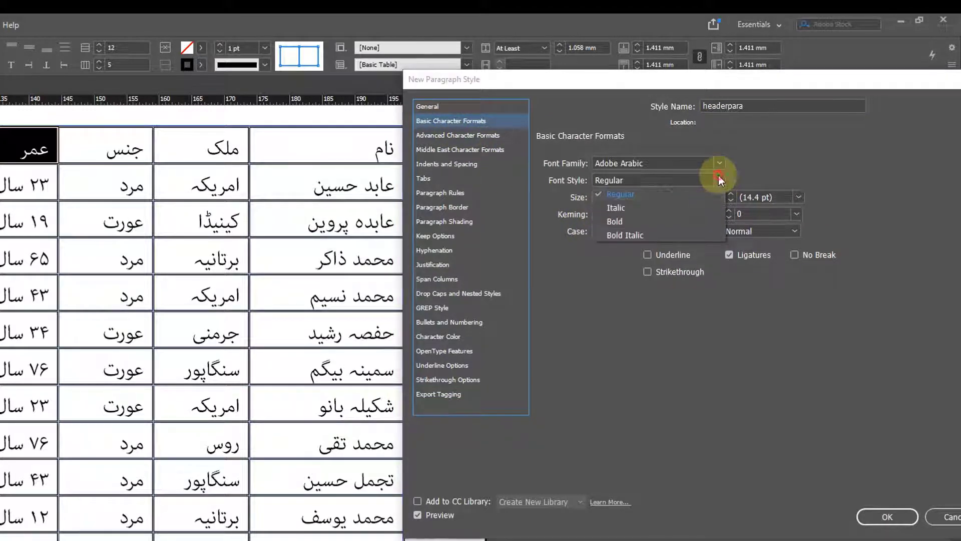
{"action": "left_click", "coordinate": [626, 213]}
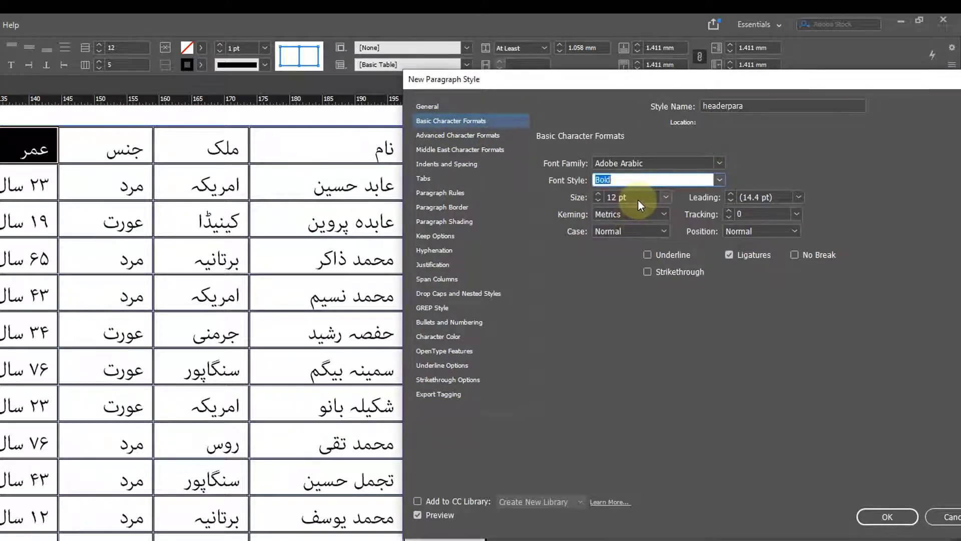
{"action": "key", "text": "Tab"}
{"action": "type", "text": "14"}
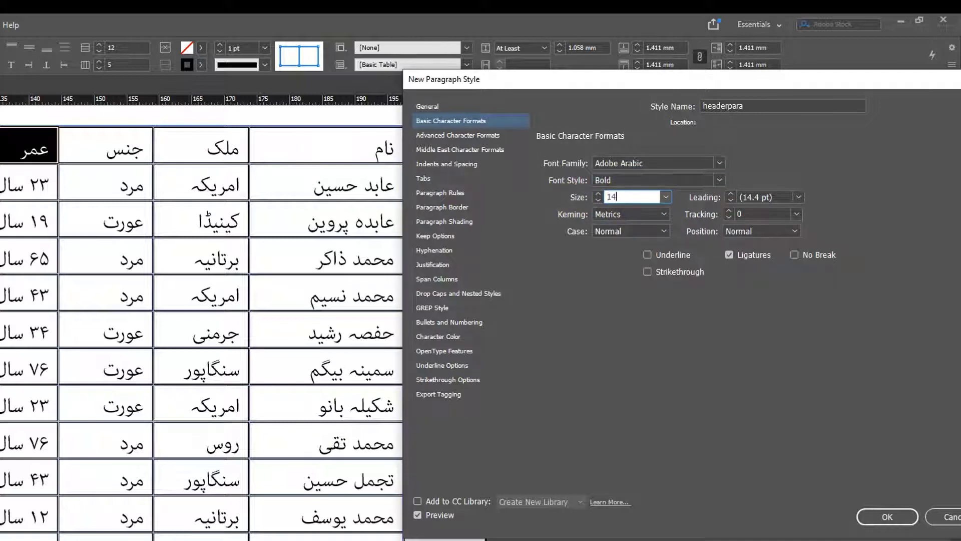
{"action": "key", "text": "Tab"}
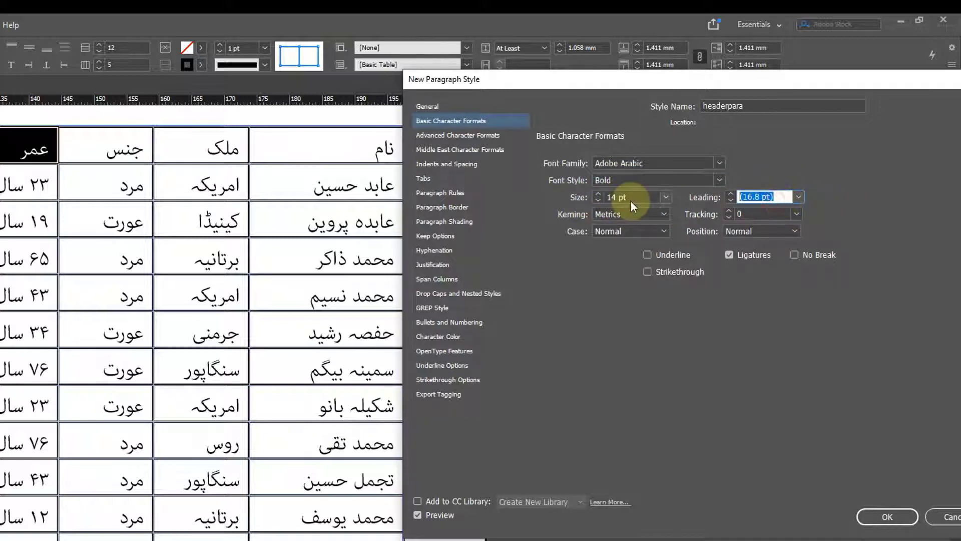
{"action": "type", "text": "1"}
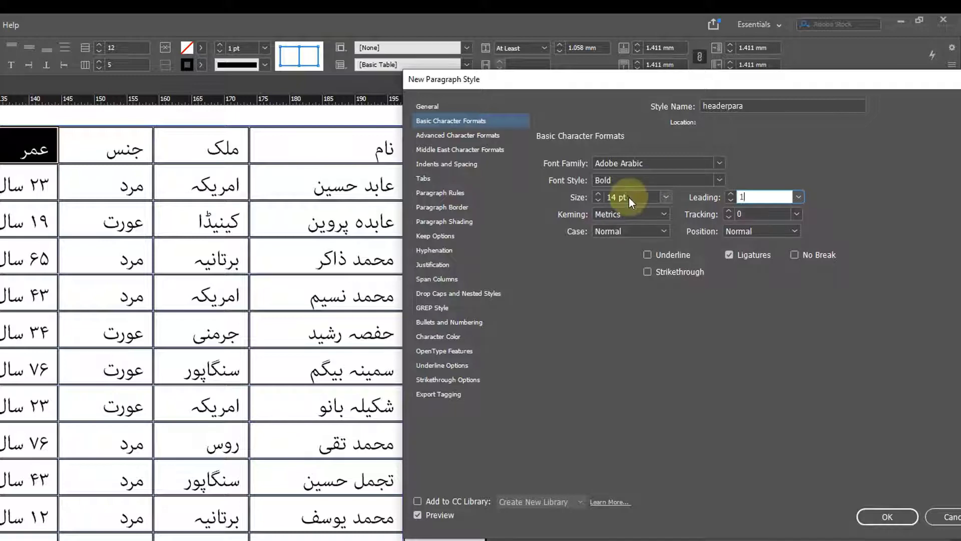
{"action": "type", "text": "18"}
{"action": "key", "text": "Tab"}
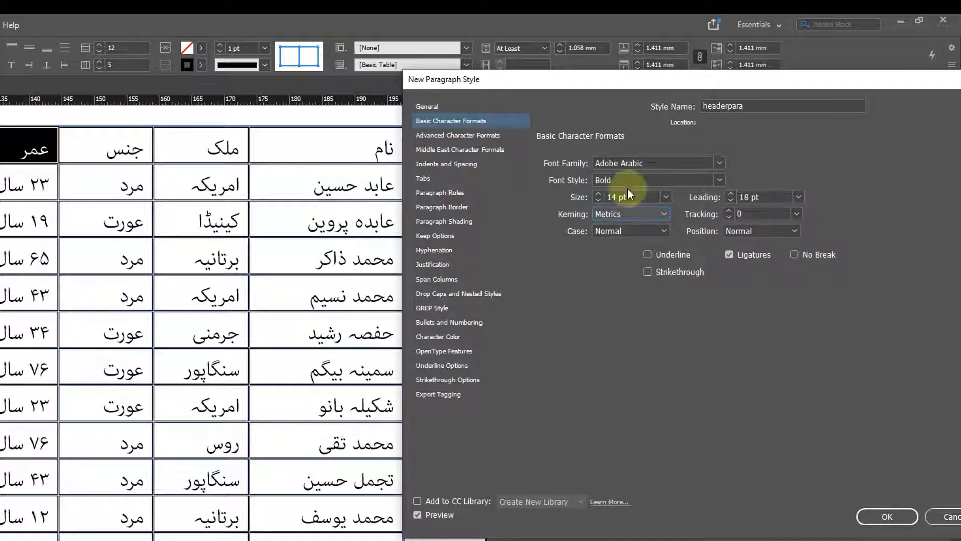
Check the headerpara style's advanced, Middle East and indent settings, and set its character color to [Paper]
{"action": "left_click", "coordinate": [485, 136]}
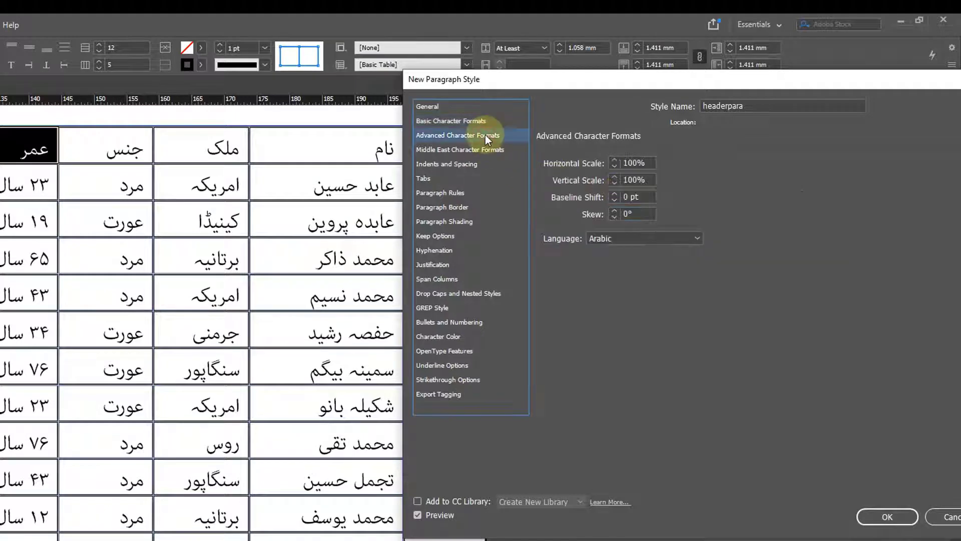
{"action": "left_click", "coordinate": [473, 152]}
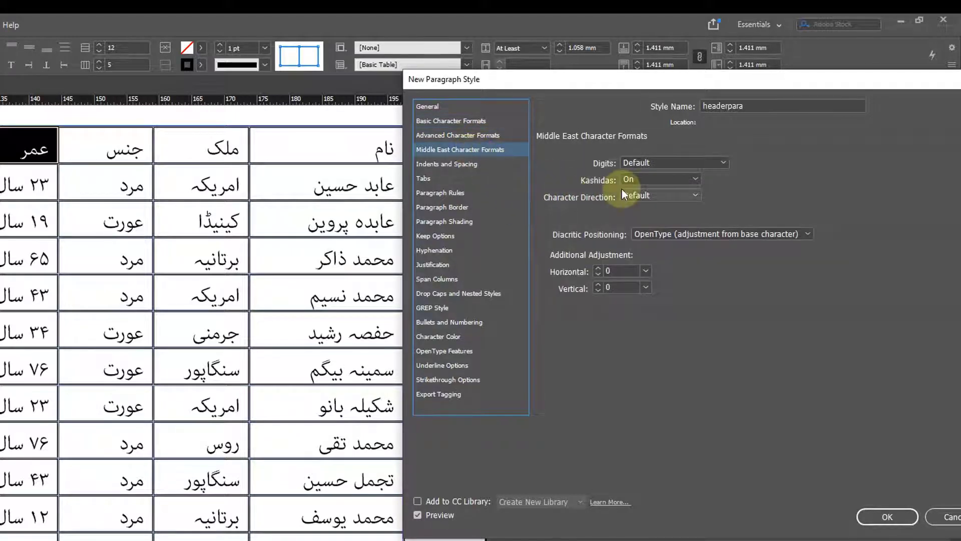
{"action": "left_click", "coordinate": [488, 165]}
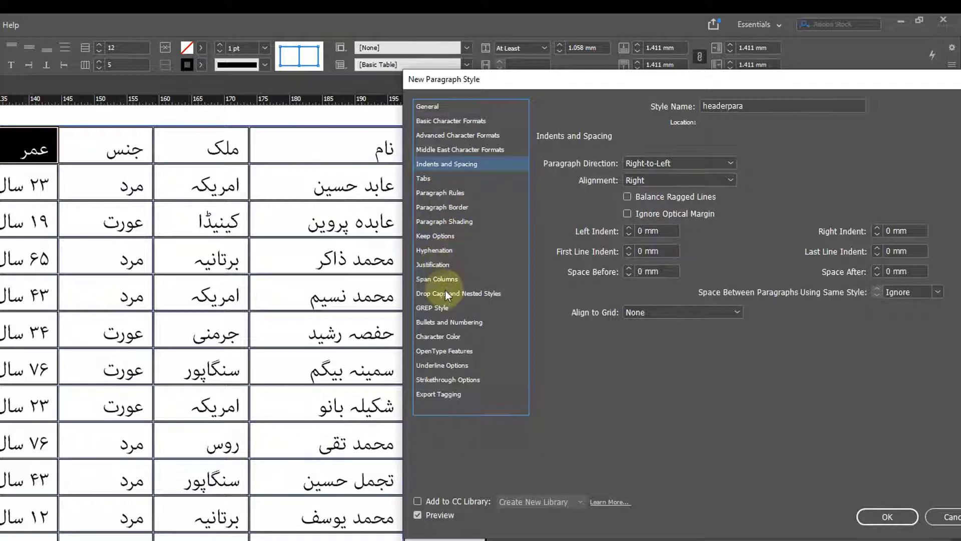
{"action": "left_click", "coordinate": [447, 337]}
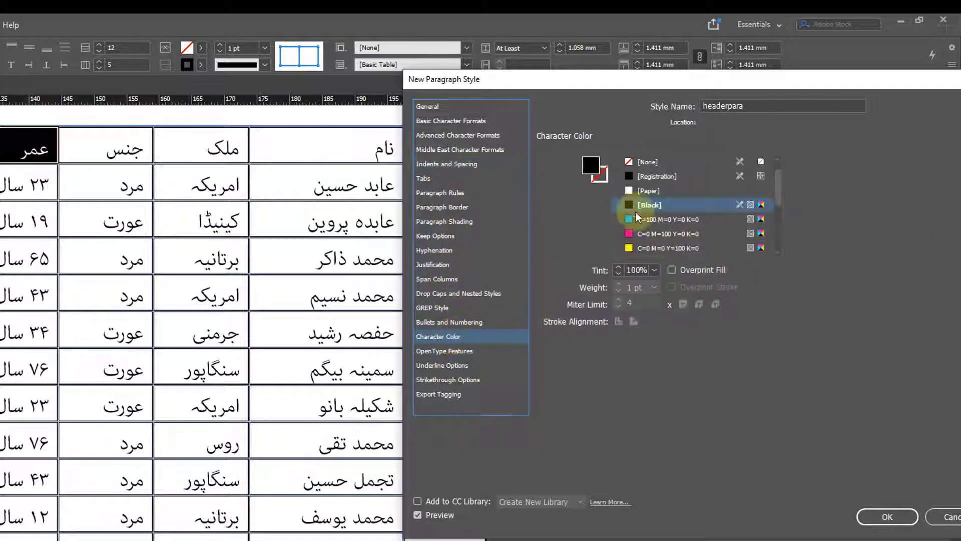
{"action": "left_click", "coordinate": [643, 191]}
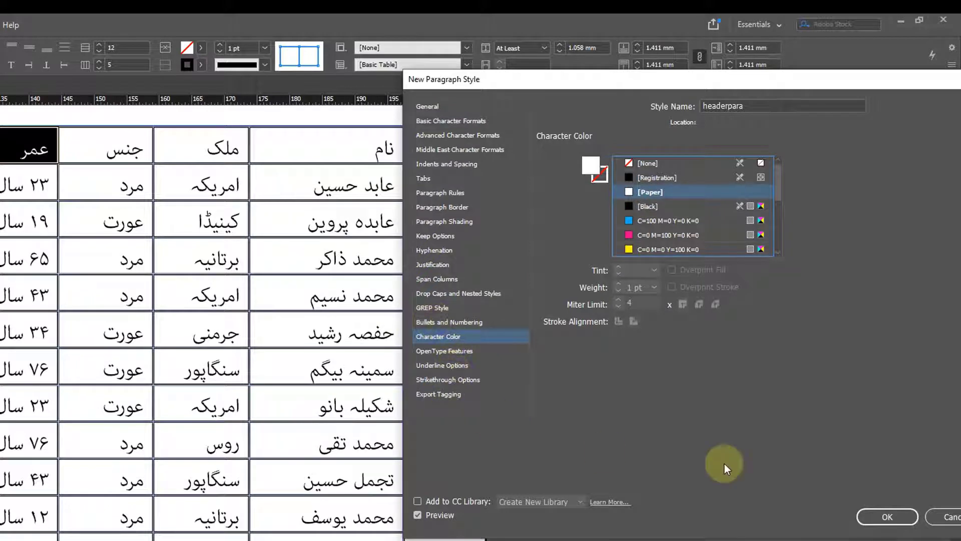
{"action": "left_click_drag", "start_coordinate": [713, 84], "coordinate": [664, 63]}
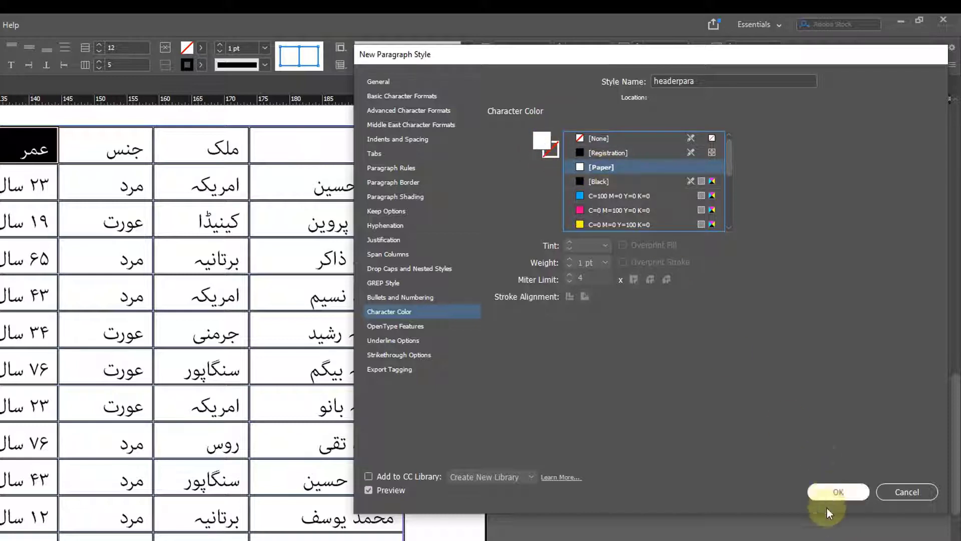
Save the new headerpara paragraph style with its current settings
{"action": "left_click", "coordinate": [838, 491]}
{"action": "left_click", "coordinate": [856, 211]}
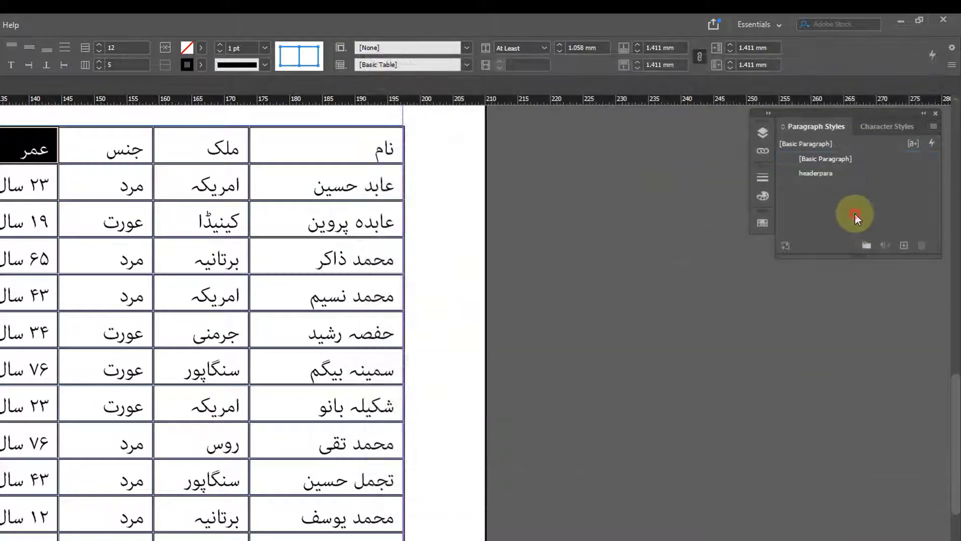
{"action": "left_click", "coordinate": [230, 147]}
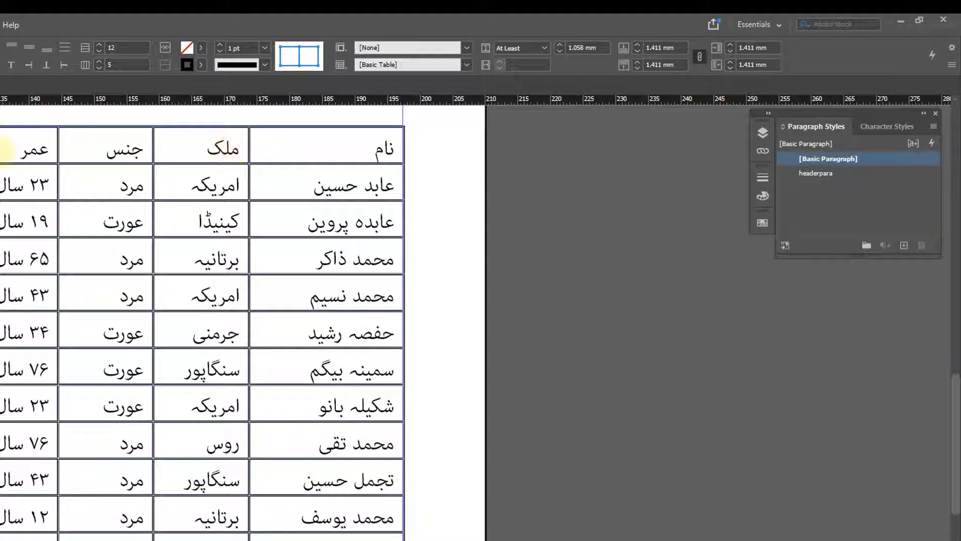
{"action": "left_click_drag", "start_coordinate": [1, 150], "coordinate": [383, 162]}
{"action": "left_click", "coordinate": [359, 222]}
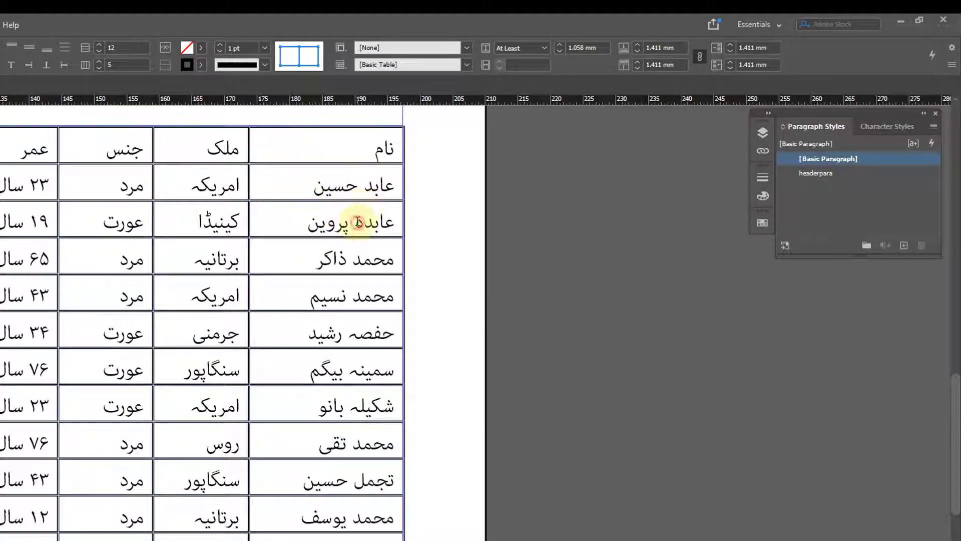
{"action": "left_click", "coordinate": [359, 222]}
{"action": "type", "text": "ه"}
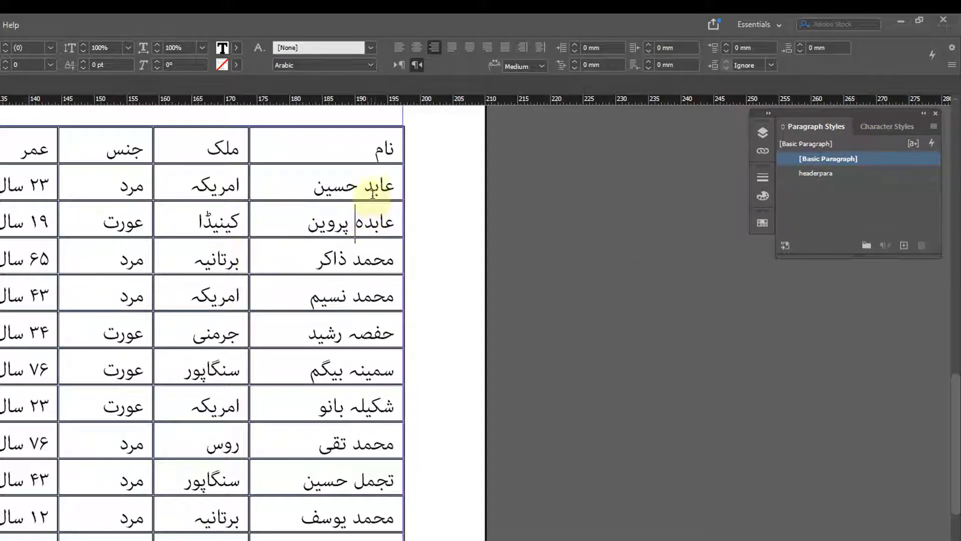
{"action": "left_click_drag", "start_coordinate": [369, 185], "coordinate": [22, 476]}
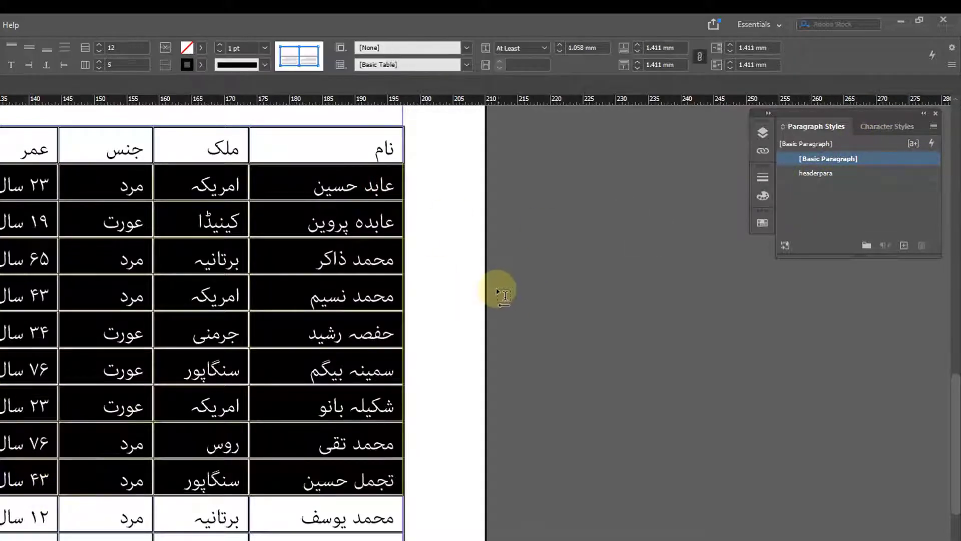
{"action": "left_click", "coordinate": [934, 130]}
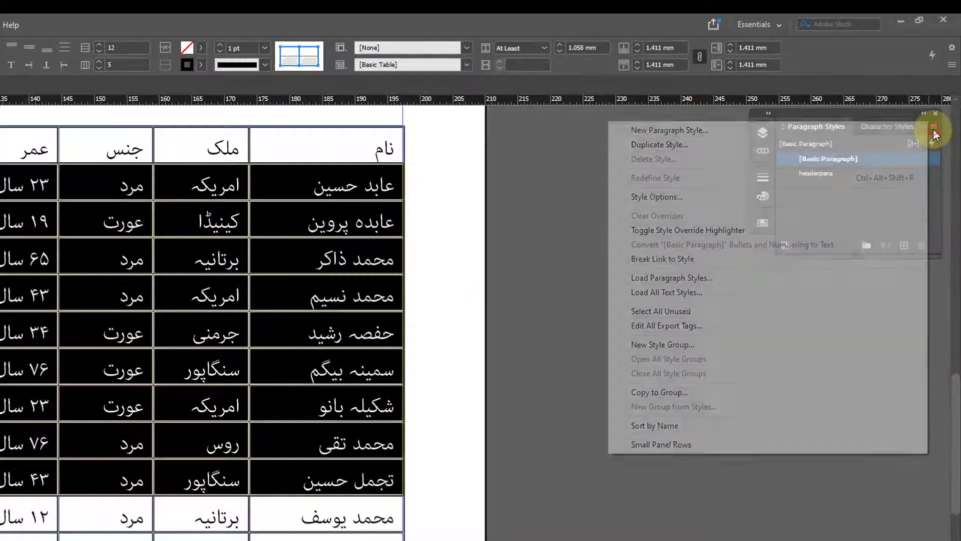
Start a new paragraph style named bodypara based on the text in the fourth body row's name cell
{"action": "left_click", "coordinate": [334, 289]}
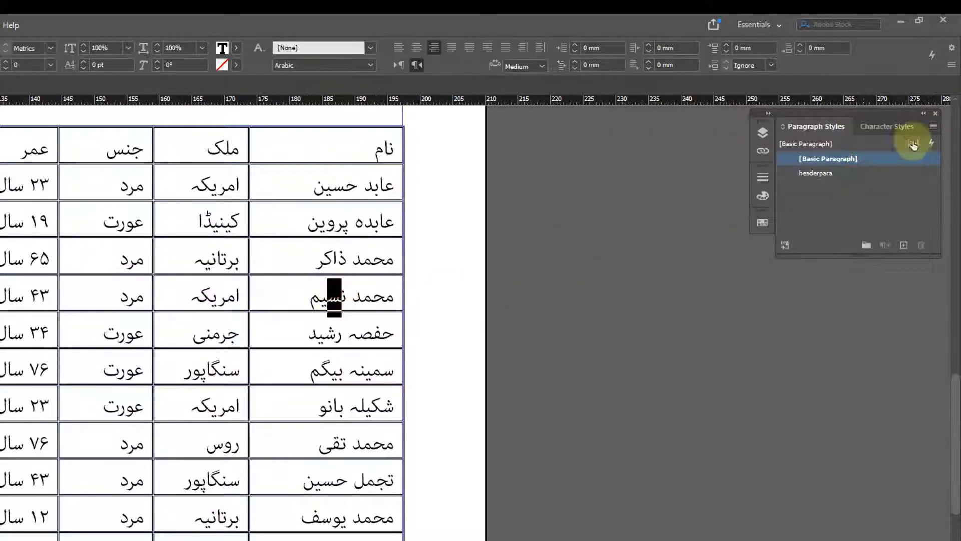
{"action": "left_click", "coordinate": [933, 126]}
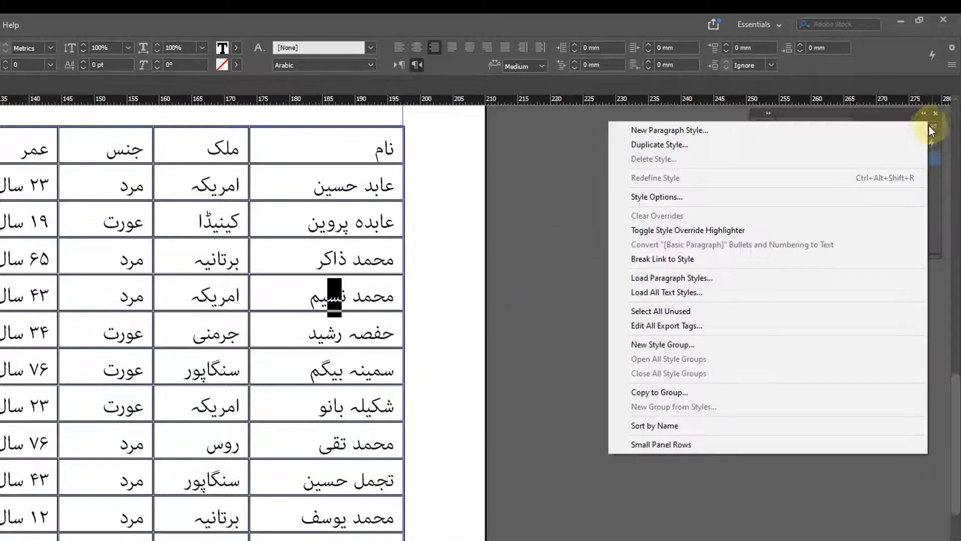
{"action": "left_click", "coordinate": [677, 132]}
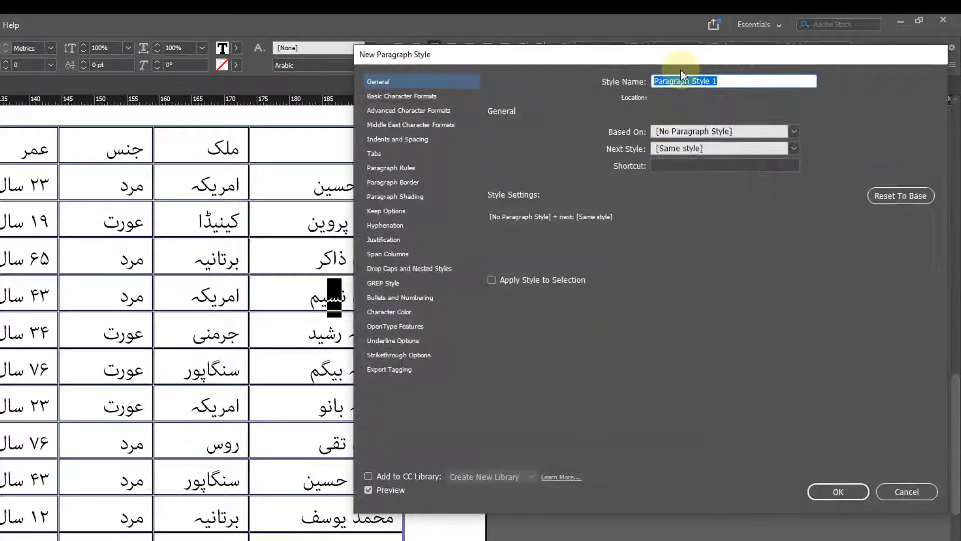
{"action": "type", "text": "body"}
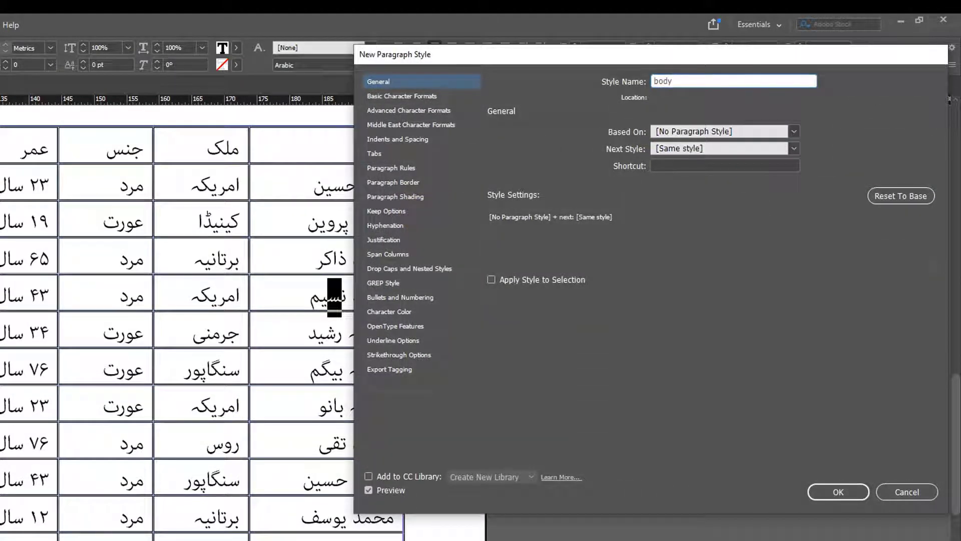
{"action": "type", "text": "para"}
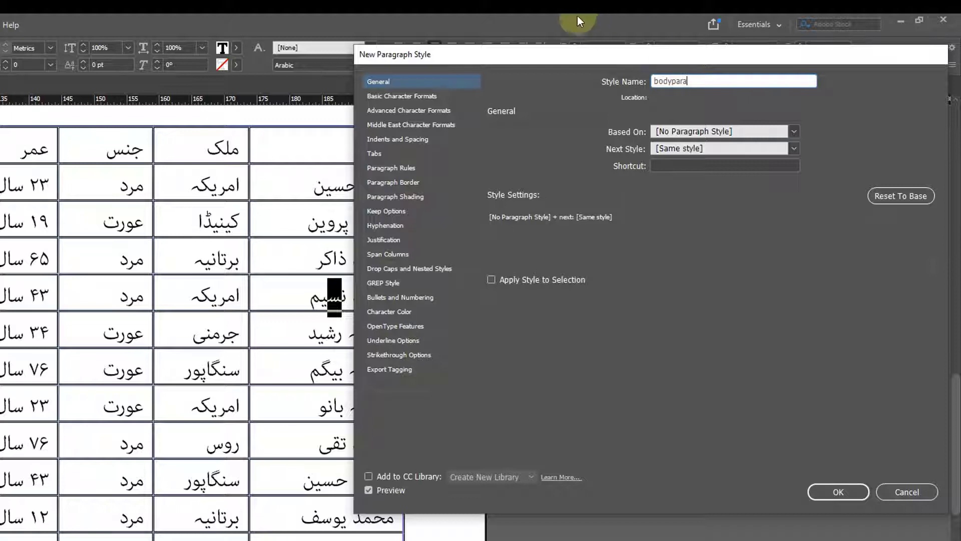
Set the bodypara style's basic character formats to the Jameel Noori Nastaleeq font, 11 pt size and 14 pt leading
{"action": "left_click", "coordinate": [419, 97]}
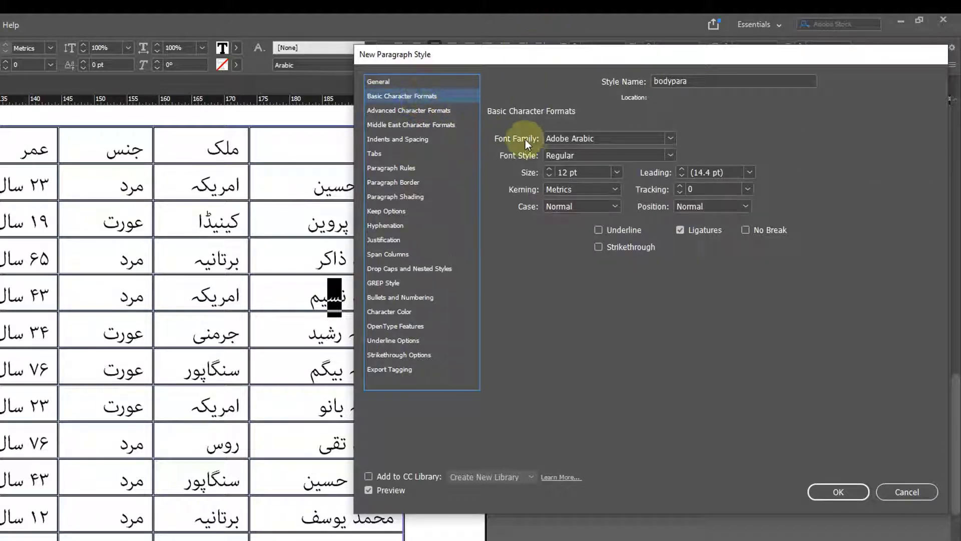
{"action": "left_click", "coordinate": [635, 138]}
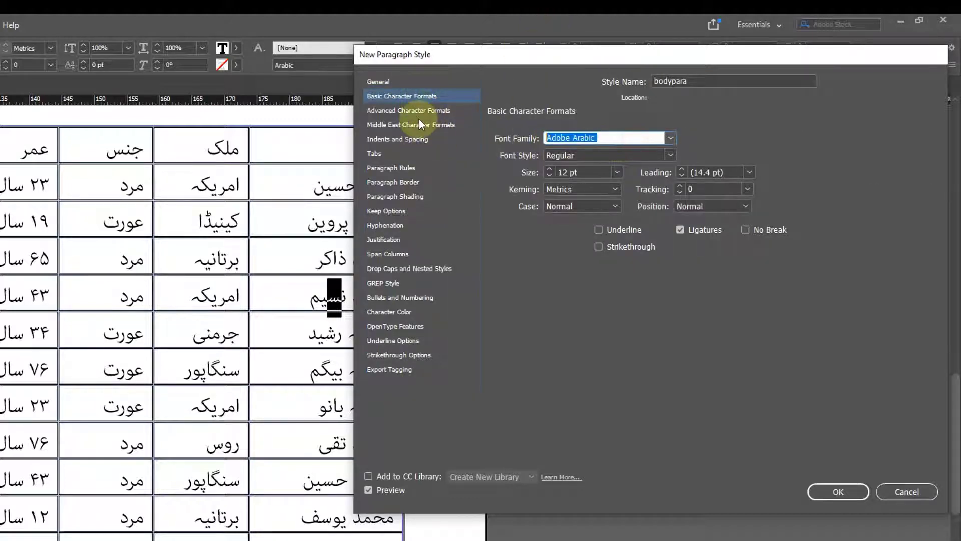
{"action": "type", "text": "Jameel Noori Nastaleeq"}
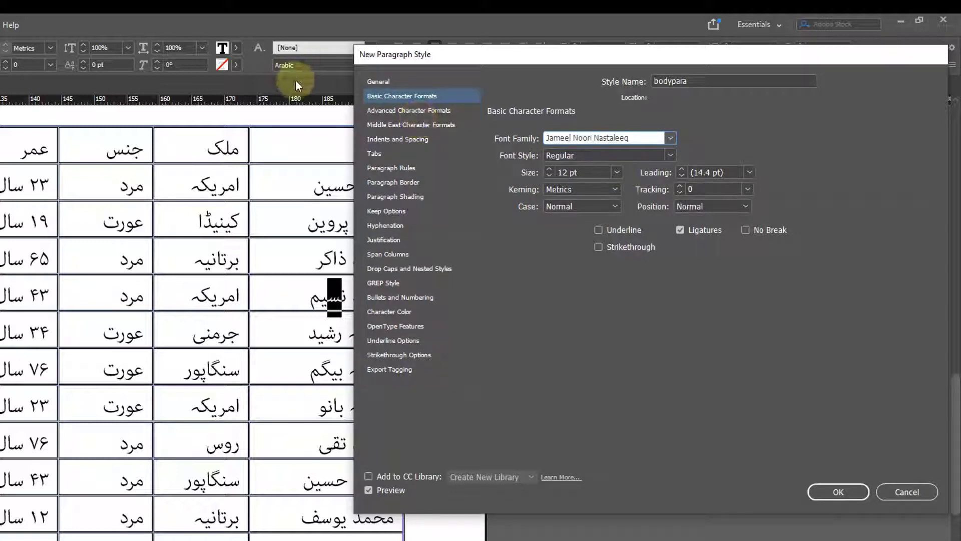
{"action": "key", "text": "Tab"}
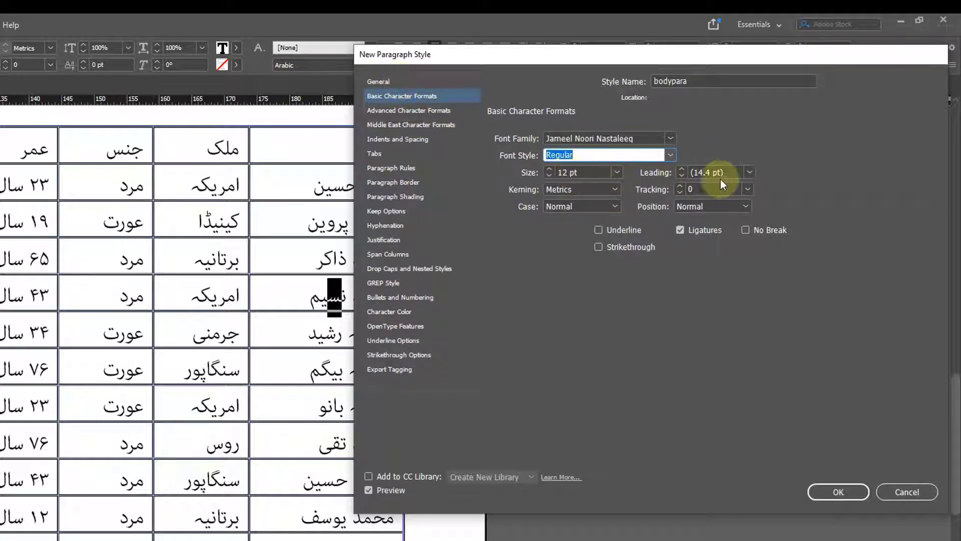
{"action": "left_click", "coordinate": [751, 173]}
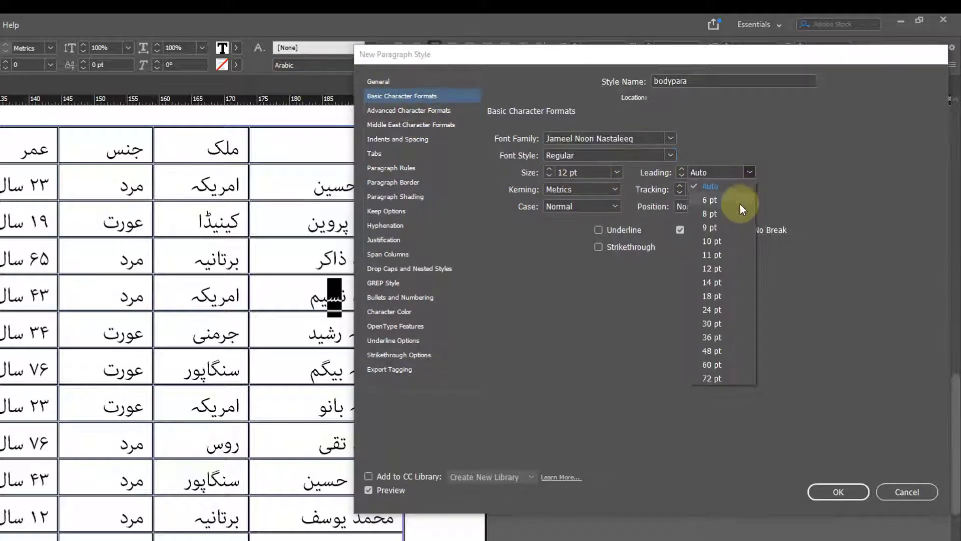
{"action": "left_click", "coordinate": [729, 282]}
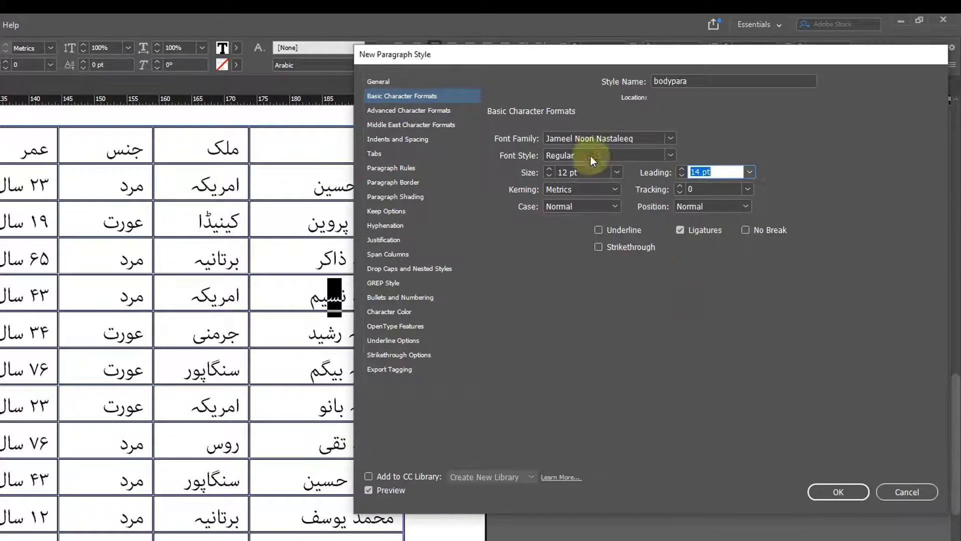
{"action": "triple_click", "coordinate": [595, 170]}
{"action": "type", "text": "11"}
{"action": "key", "text": "Tab"}
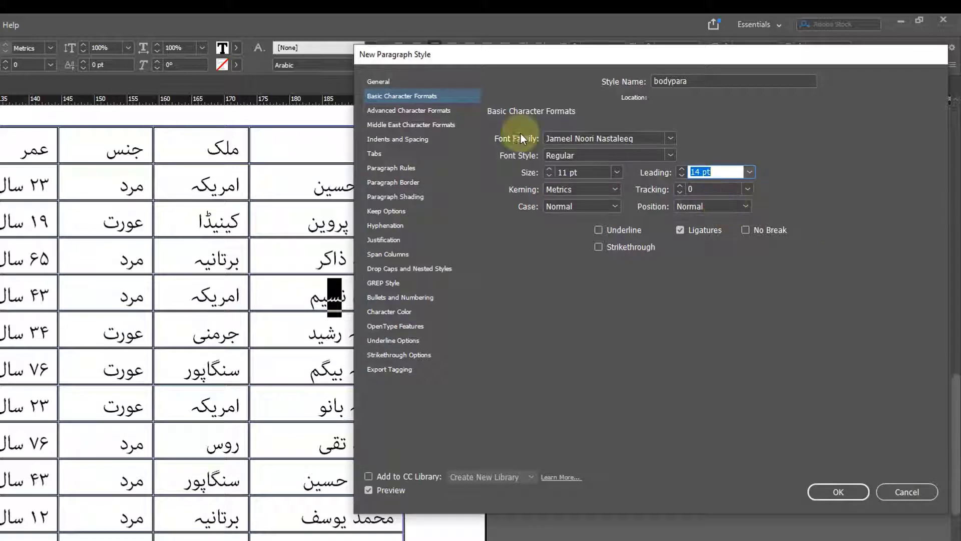
Check the bodypara style's advanced, indent, rule and border settings, set its character color to C=0 M=100 Y=0 K=0, and save it
{"action": "left_click", "coordinate": [442, 115]}
{"action": "left_click", "coordinate": [424, 127]}
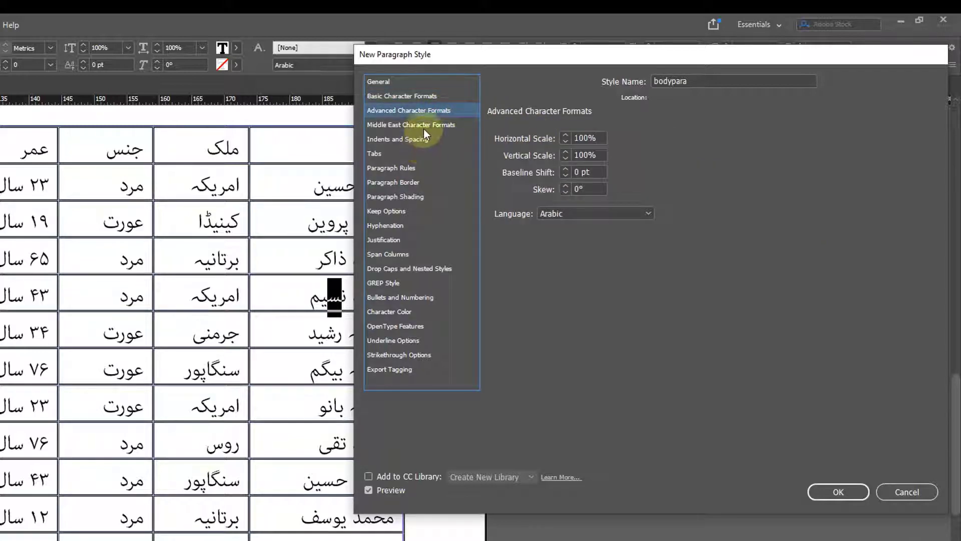
{"action": "left_click", "coordinate": [416, 140]}
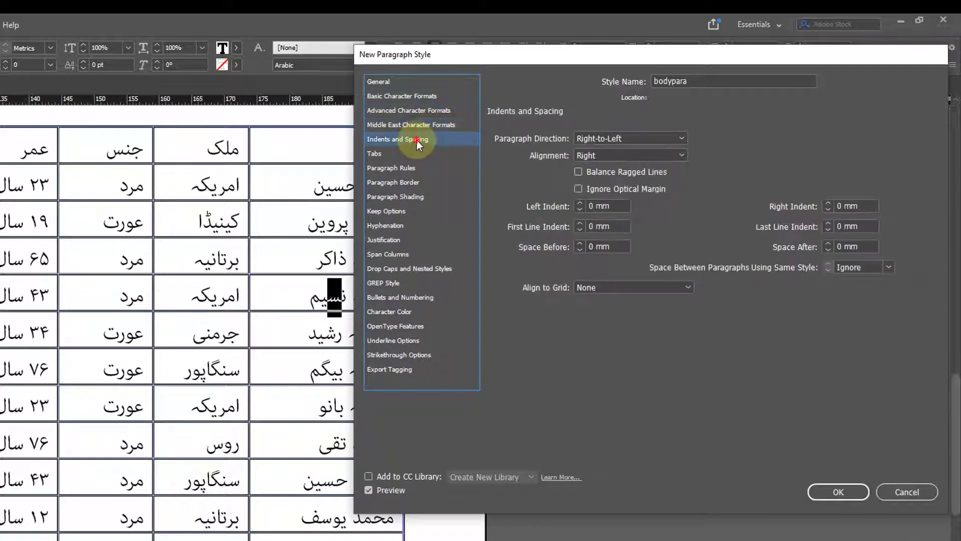
{"action": "left_click", "coordinate": [383, 155]}
{"action": "left_click", "coordinate": [383, 169]}
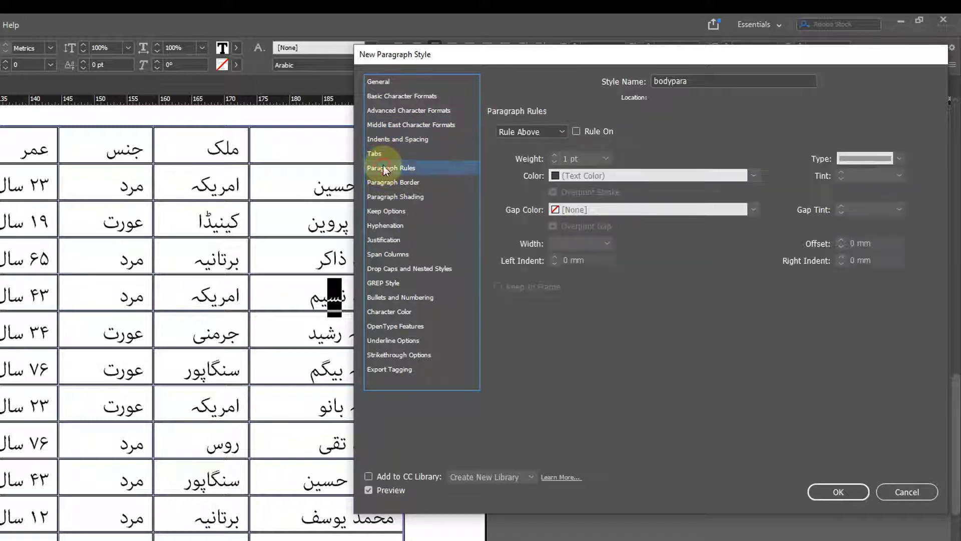
{"action": "left_click", "coordinate": [391, 183]}
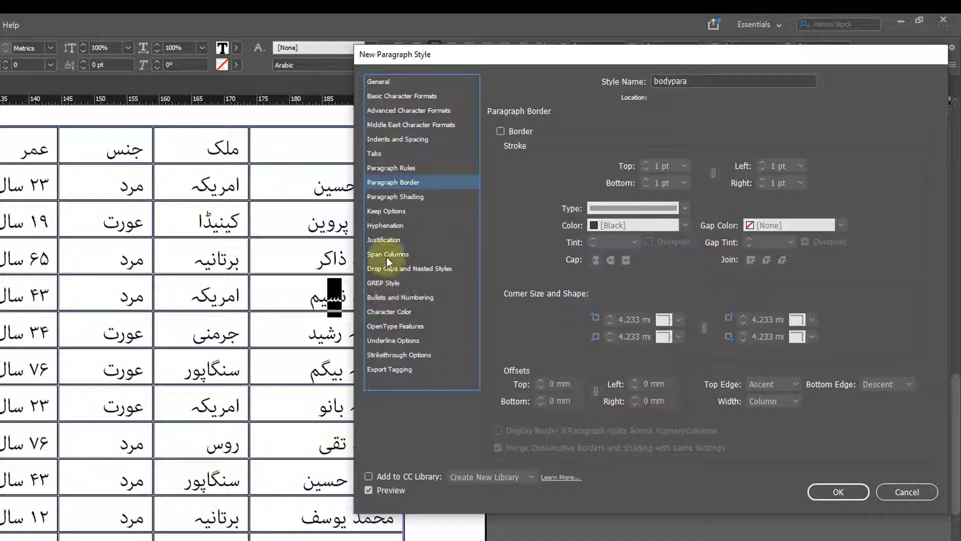
{"action": "left_click", "coordinate": [387, 312]}
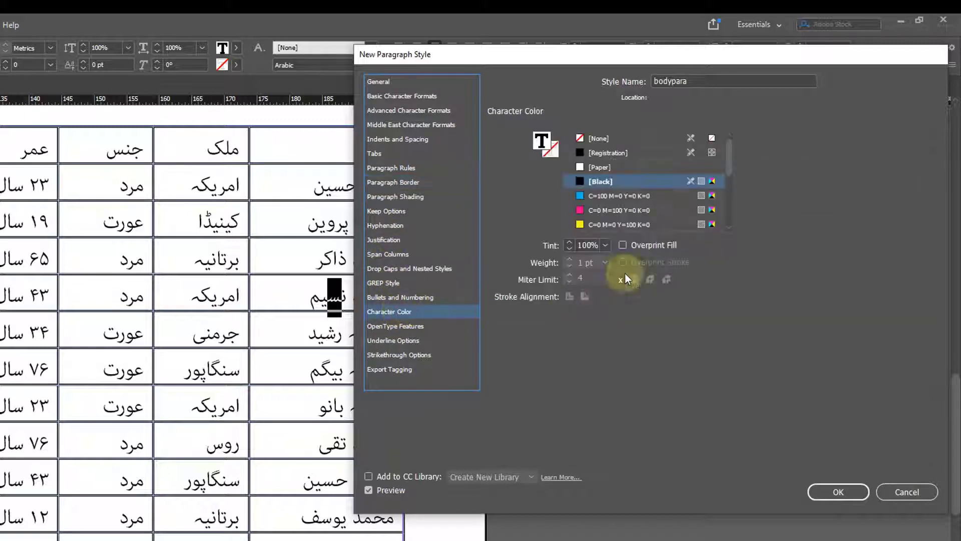
{"action": "left_click", "coordinate": [606, 210]}
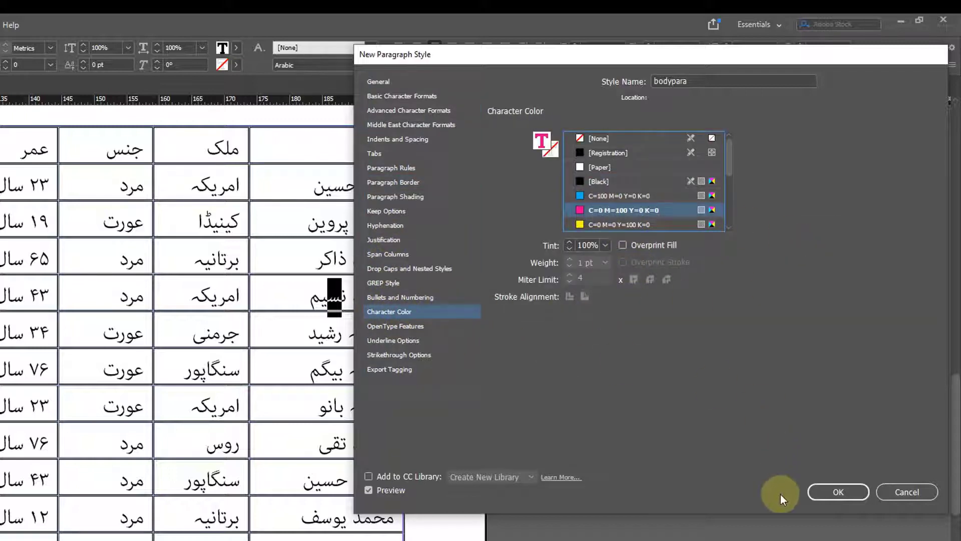
{"action": "left_click", "coordinate": [834, 491]}
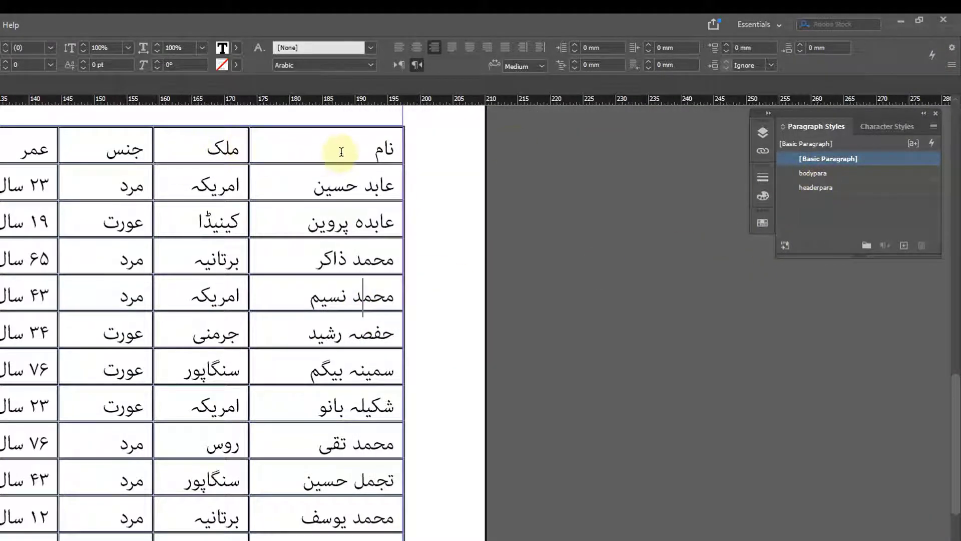
Try the bodypara style on the name, country and gender cells of the first body row and undo it
{"action": "left_click", "coordinate": [394, 186]}
{"action": "left_click_drag", "start_coordinate": [393, 186], "coordinate": [30, 187]}
{"action": "left_click", "coordinate": [813, 174]}
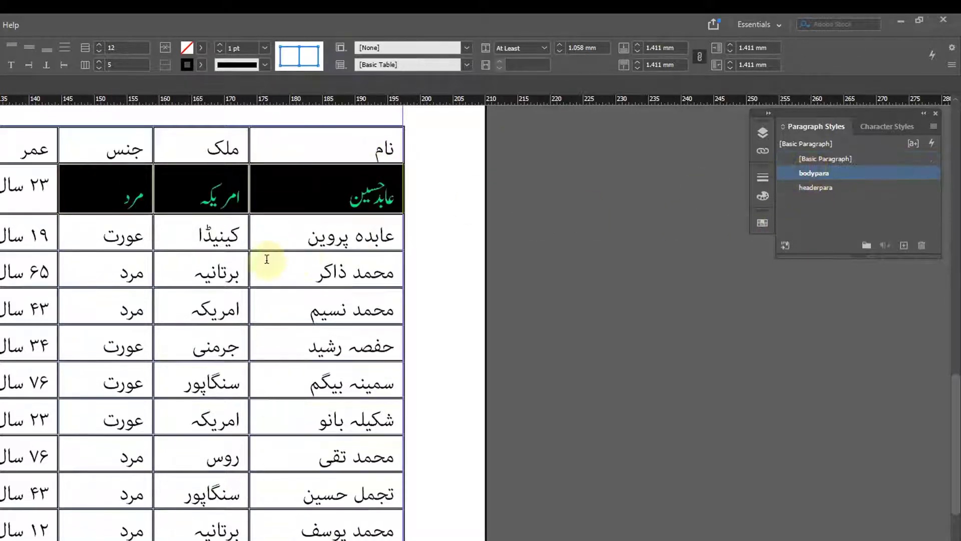
{"action": "left_click", "coordinate": [321, 239]}
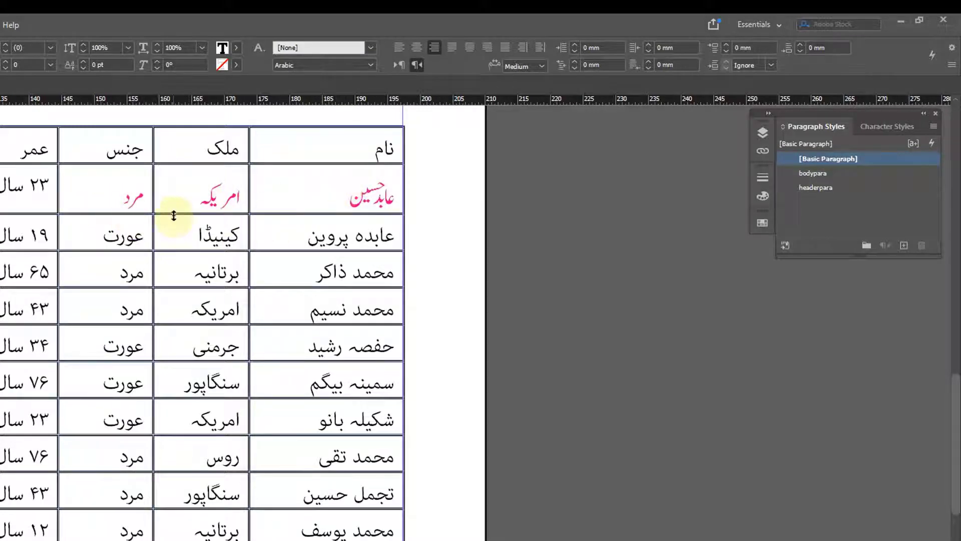
{"action": "key", "text": "ctrl+z"}
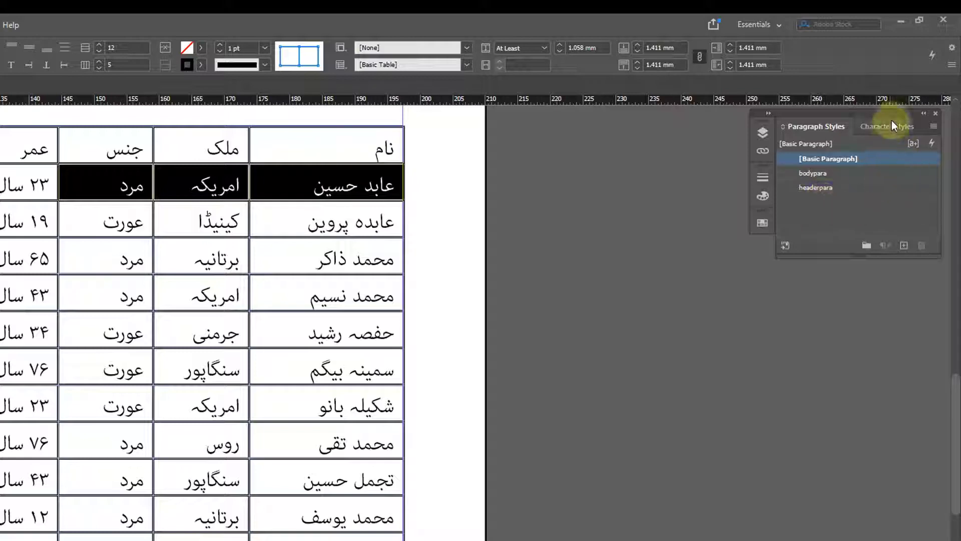
Alternate between selecting the text and the whole cell in the first body row's name cell
{"action": "left_click", "coordinate": [327, 184]}
{"action": "left_click_drag", "start_coordinate": [357, 187], "coordinate": [284, 189]}
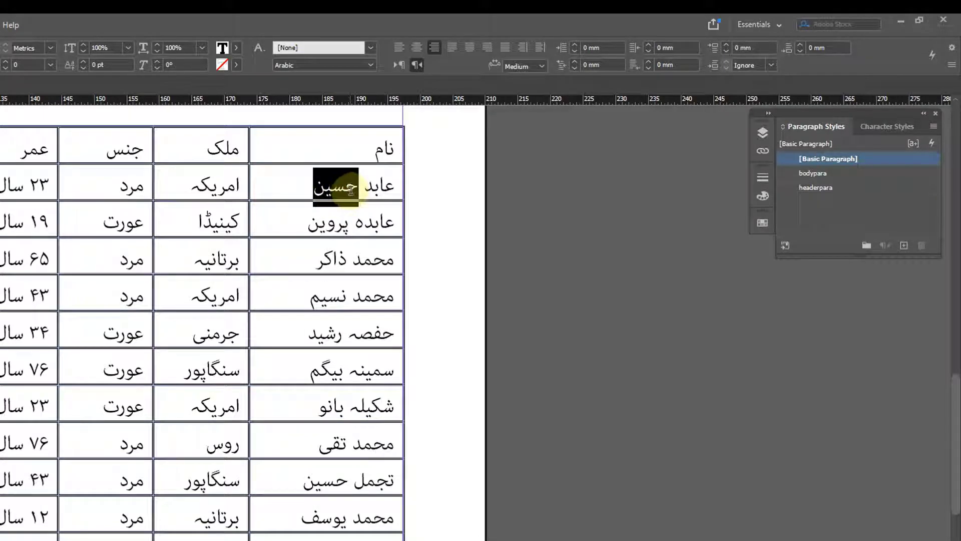
{"action": "left_click_drag", "start_coordinate": [351, 189], "coordinate": [306, 168]}
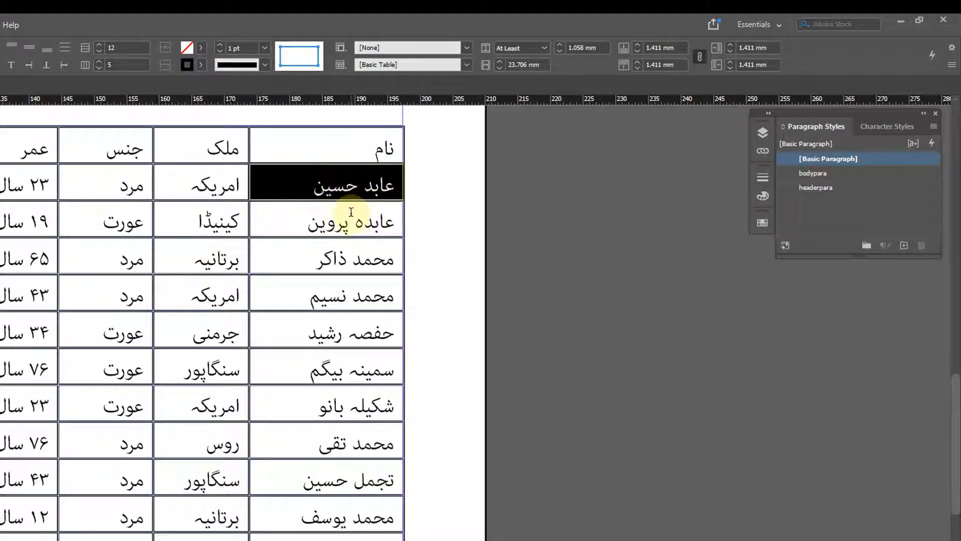
{"action": "left_click", "coordinate": [352, 229]}
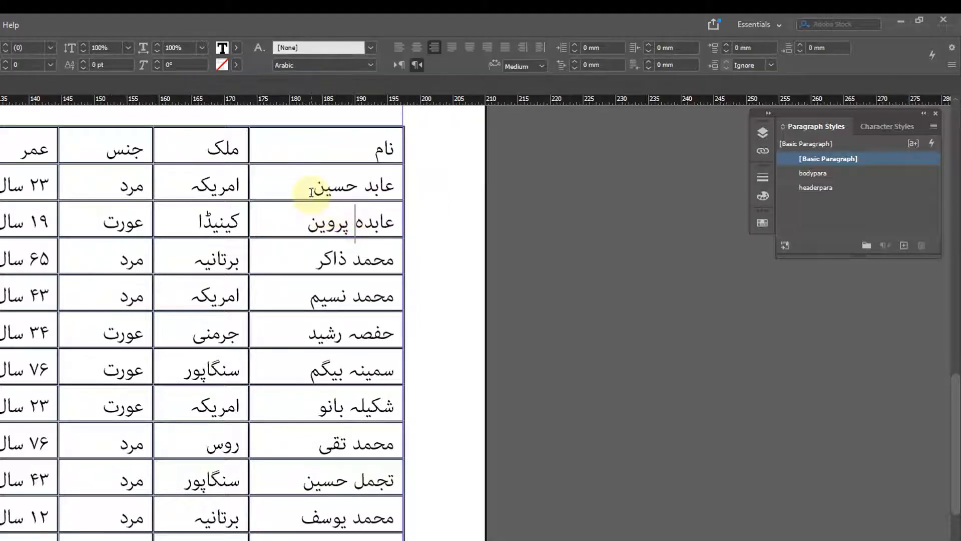
{"action": "left_click_drag", "start_coordinate": [312, 190], "coordinate": [350, 191]}
{"action": "left_click", "coordinate": [350, 190]}
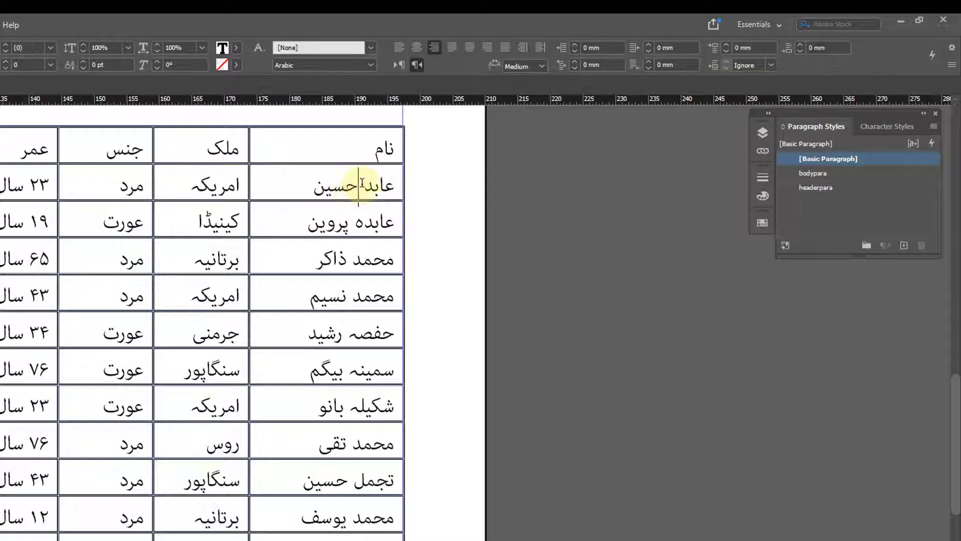
{"action": "triple_click", "coordinate": [350, 185]}
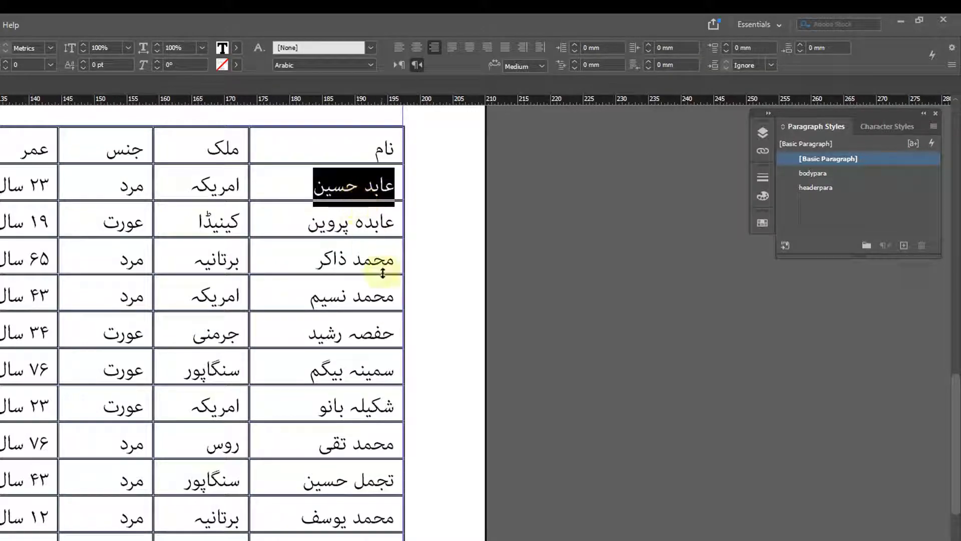
{"action": "key", "text": "Escape"}
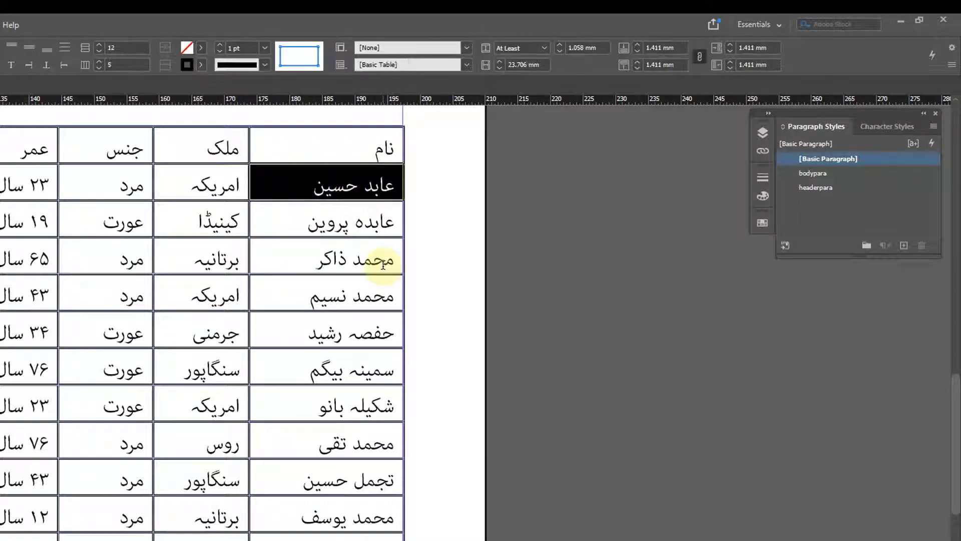
{"action": "left_click", "coordinate": [325, 187]}
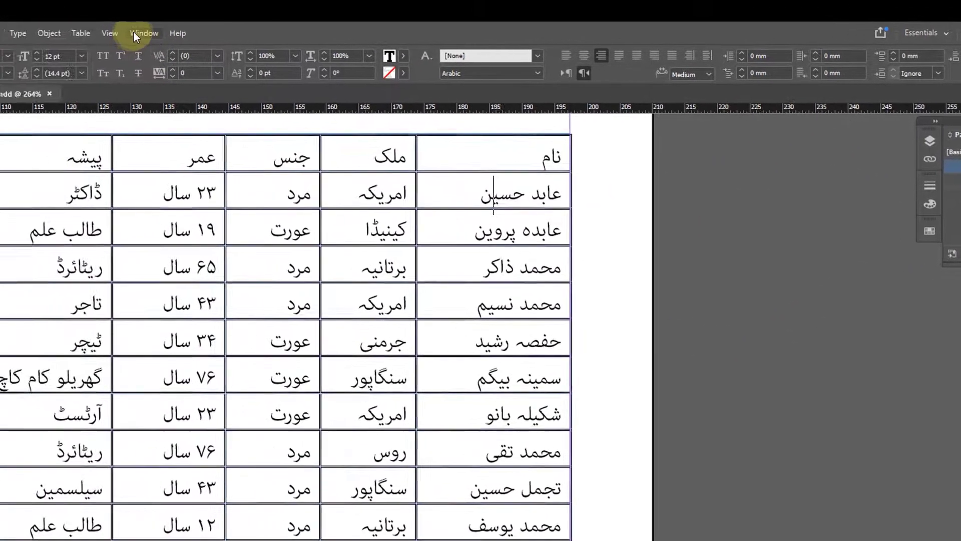
Show the table and cell styles, dock them beneath the paragraph styles and switch to the cell styles
{"action": "left_click", "coordinate": [171, 35]}
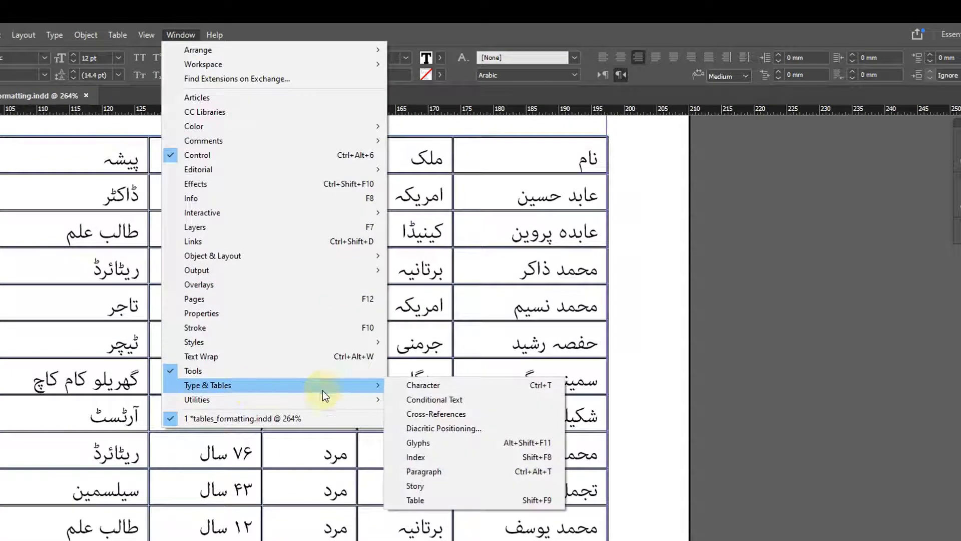
{"action": "mouse_move", "coordinate": [371, 343]}
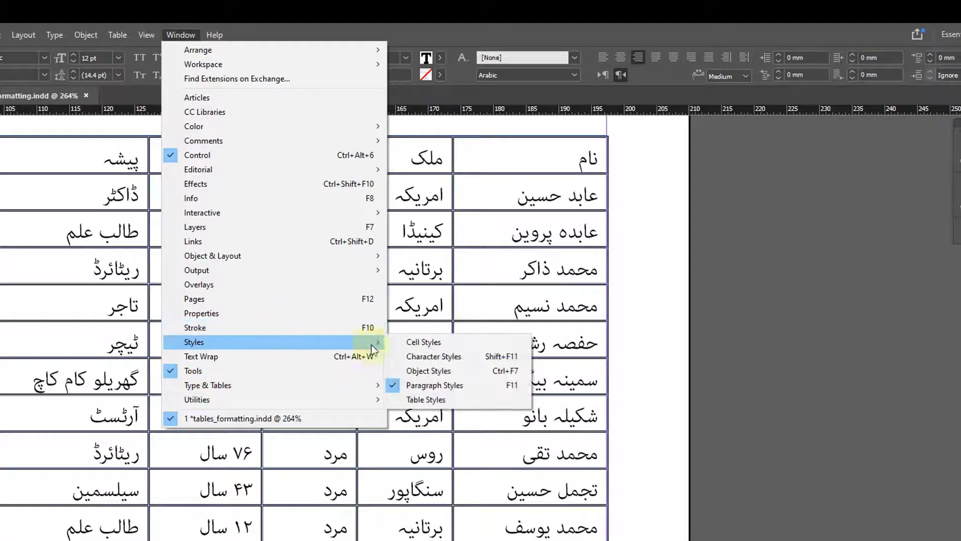
{"action": "left_click", "coordinate": [431, 400]}
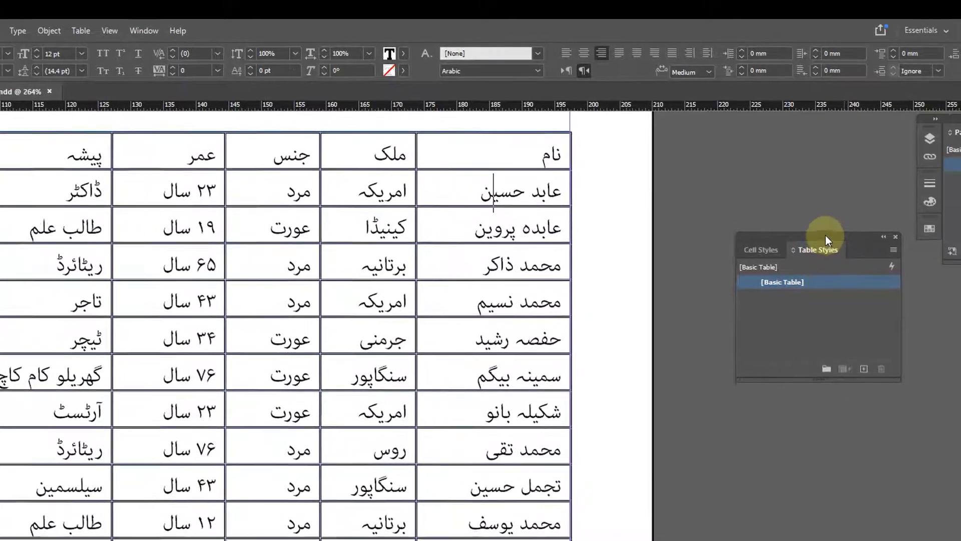
{"action": "left_click_drag", "start_coordinate": [861, 244], "coordinate": [815, 247]}
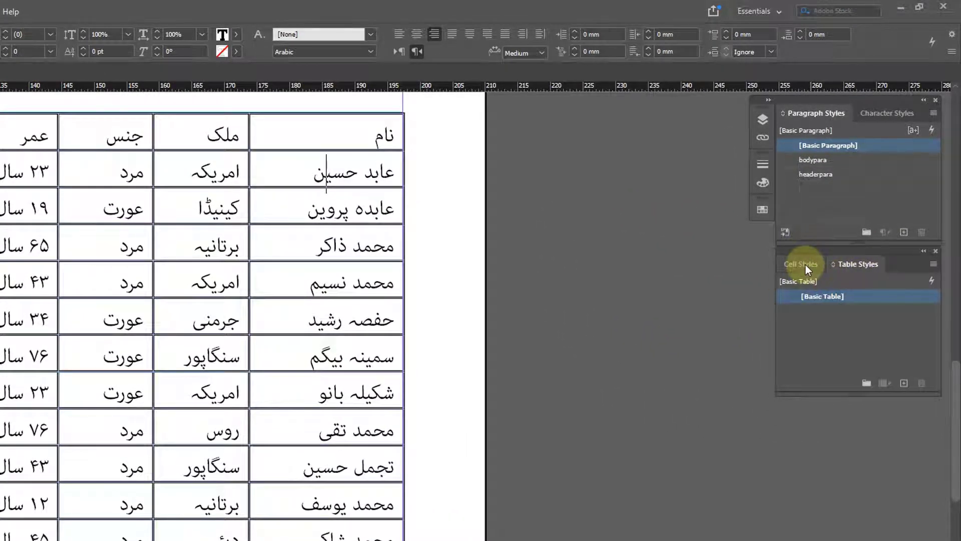
{"action": "left_click", "coordinate": [803, 265]}
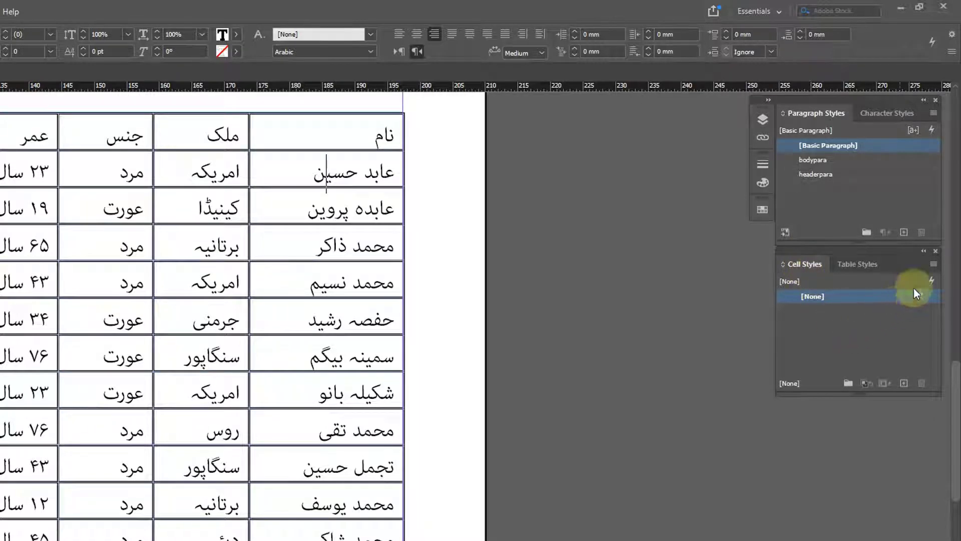
Create a new cell style named headercell that uses the headerpara paragraph style
{"action": "left_click", "coordinate": [934, 266]}
{"action": "left_click", "coordinate": [881, 268]}
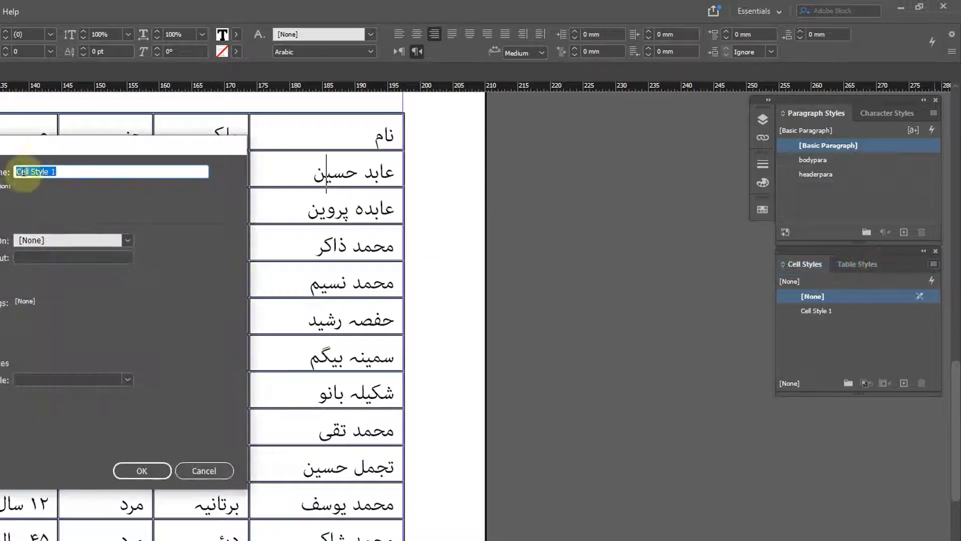
{"action": "left_click_drag", "start_coordinate": [49, 147], "coordinate": [7, 122]}
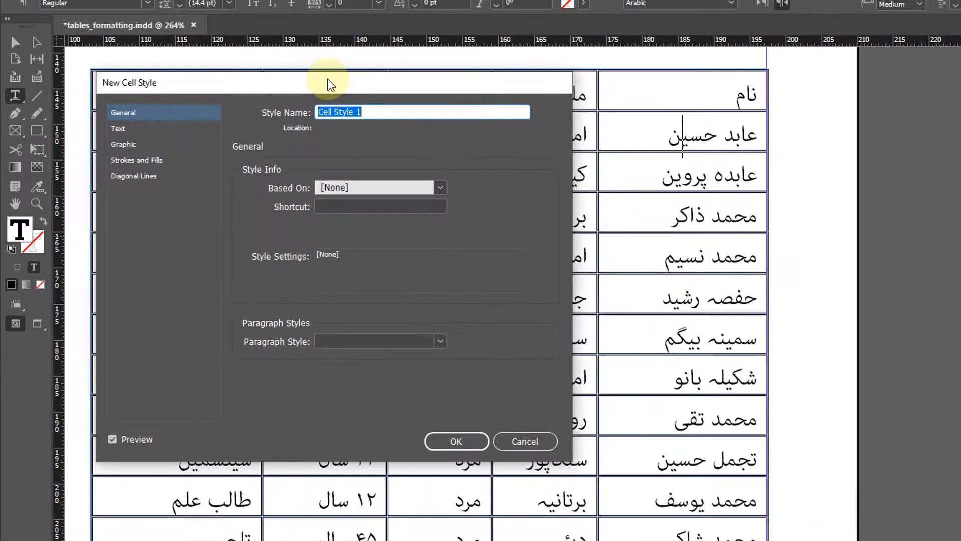
{"action": "type", "text": "headercell"}
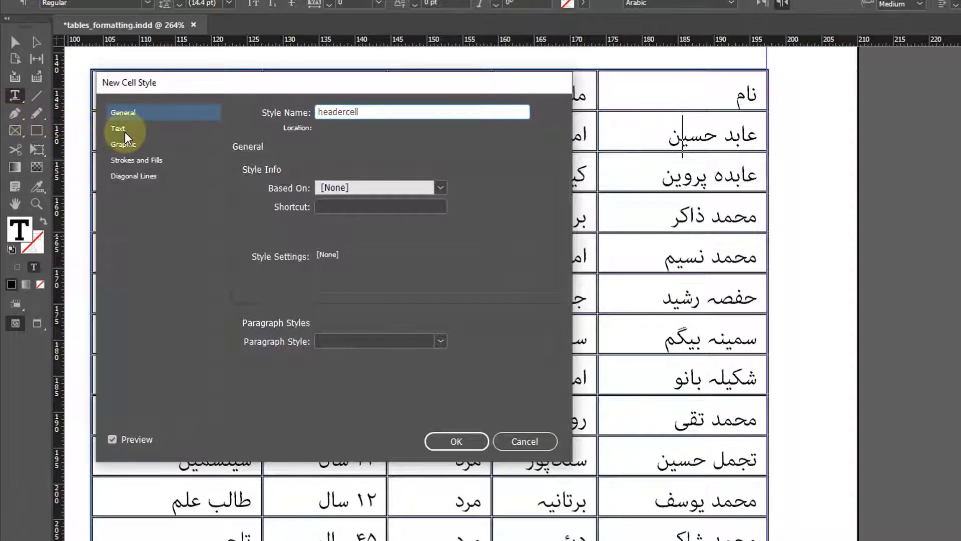
{"action": "left_click", "coordinate": [425, 343]}
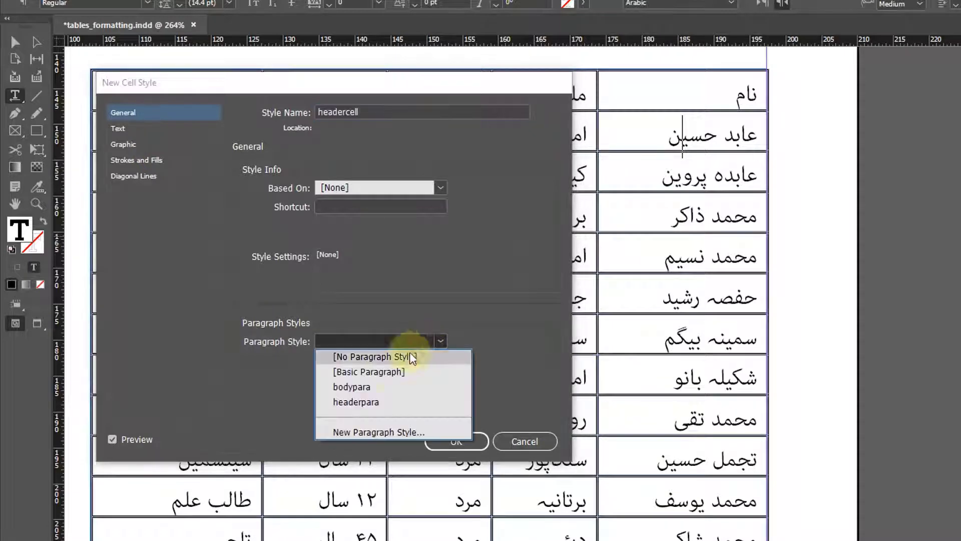
{"action": "left_click", "coordinate": [356, 403]}
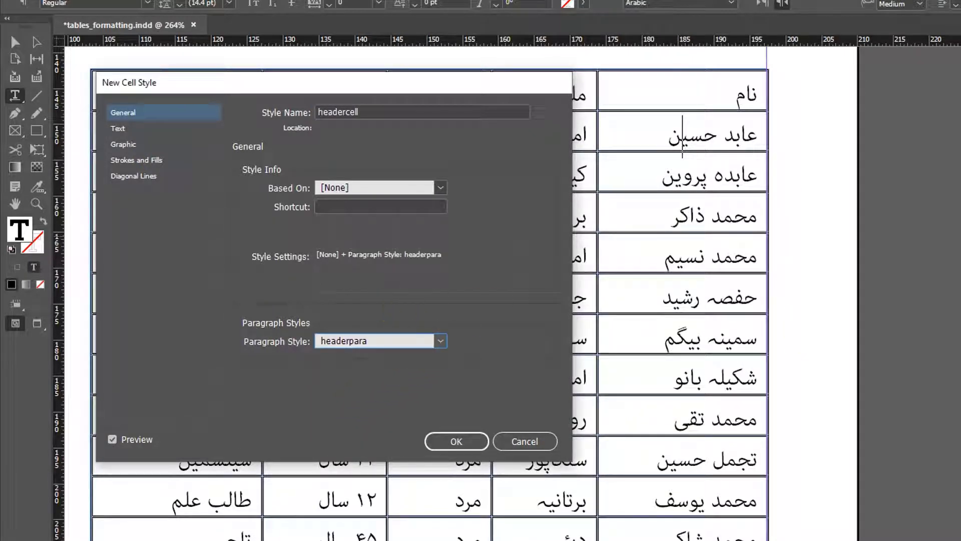
{"action": "left_click", "coordinate": [325, 291]}
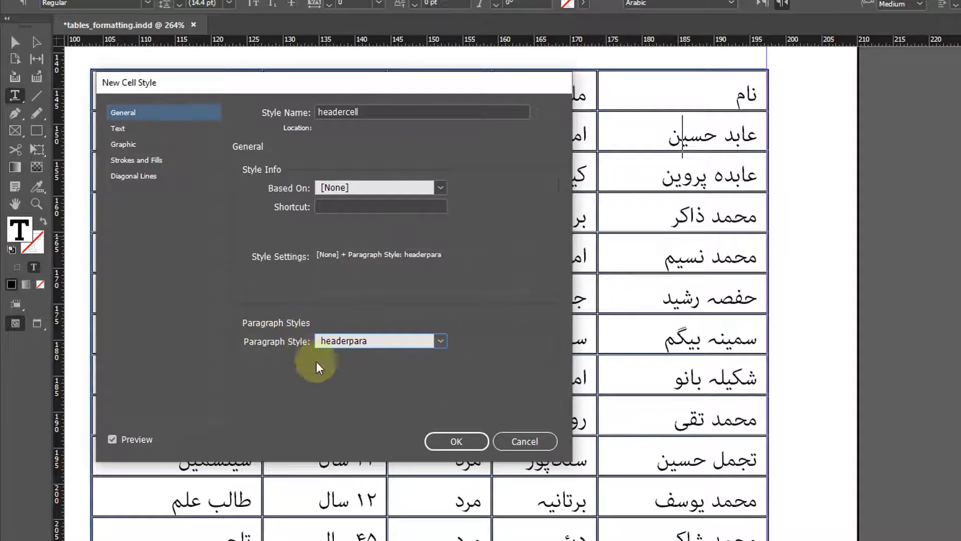
Set the headercell style's cell insets to 2 mm on all sides and its vertical justification to Align Center
{"action": "left_click", "coordinate": [121, 129]}
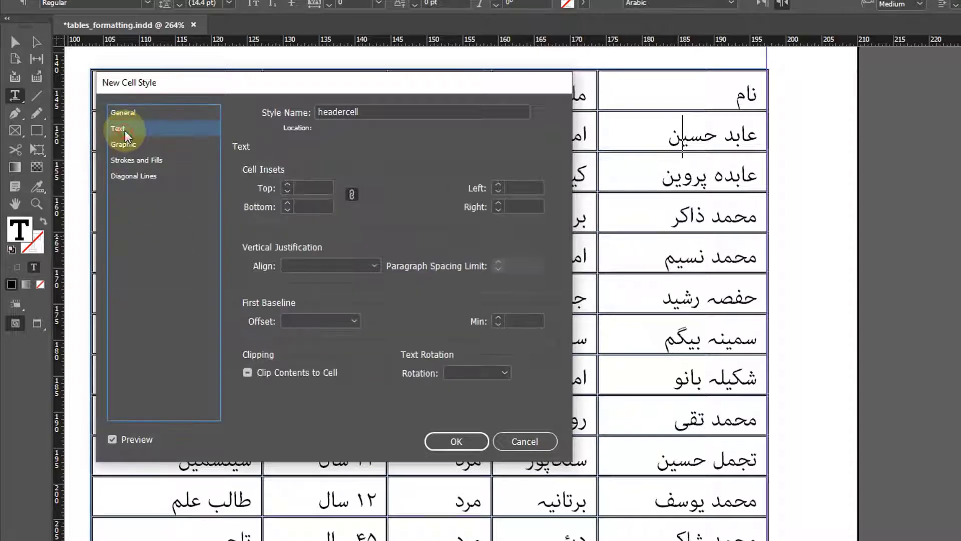
{"action": "left_click", "coordinate": [286, 185]}
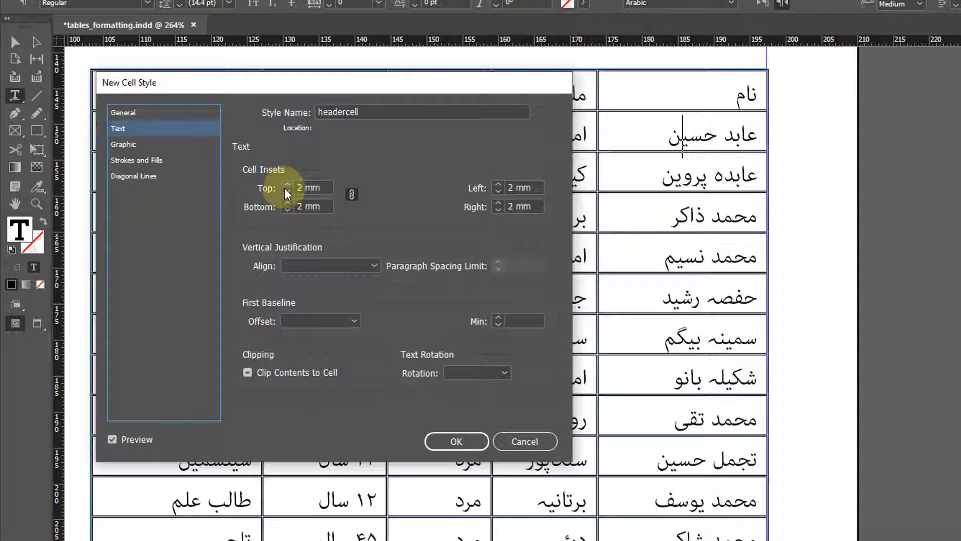
{"action": "left_click", "coordinate": [357, 265]}
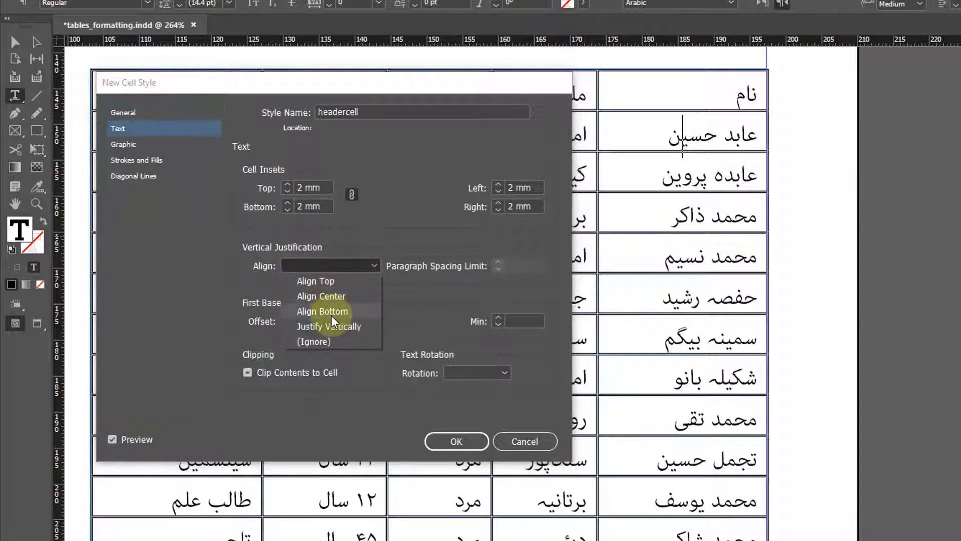
{"action": "left_click", "coordinate": [326, 296]}
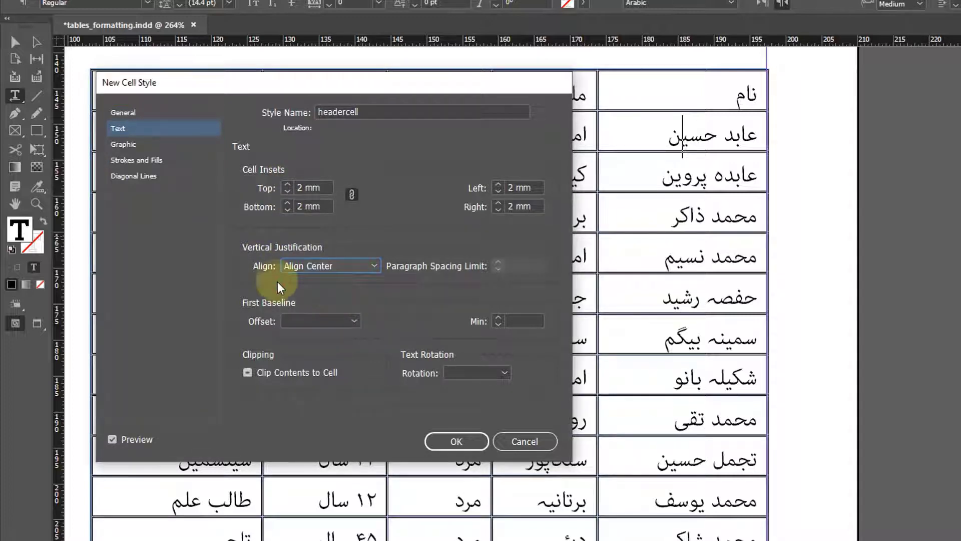
{"action": "left_click", "coordinate": [182, 222]}
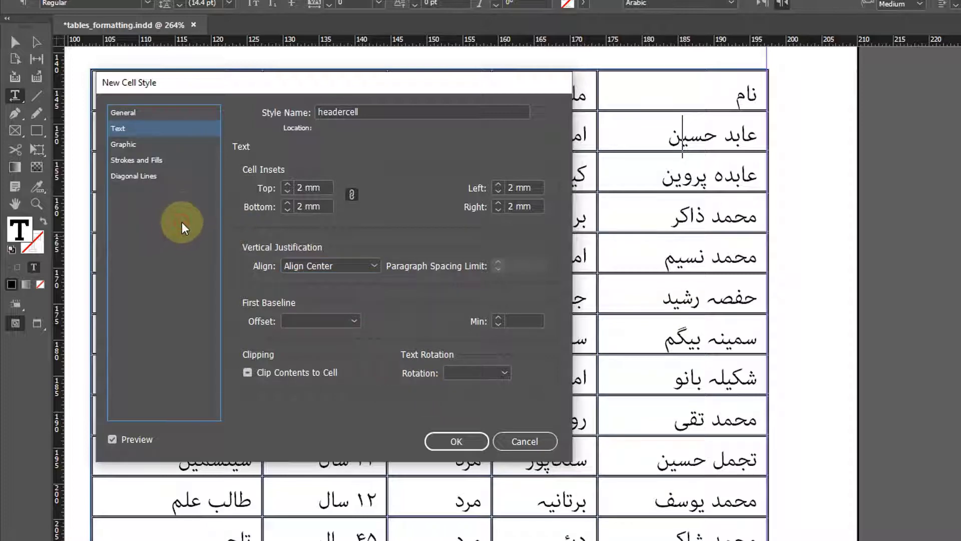
Exclude the top and bottom edges from the headercell style's cell stroke and set the remaining side strokes to Dark Green
{"action": "left_click", "coordinate": [145, 161]}
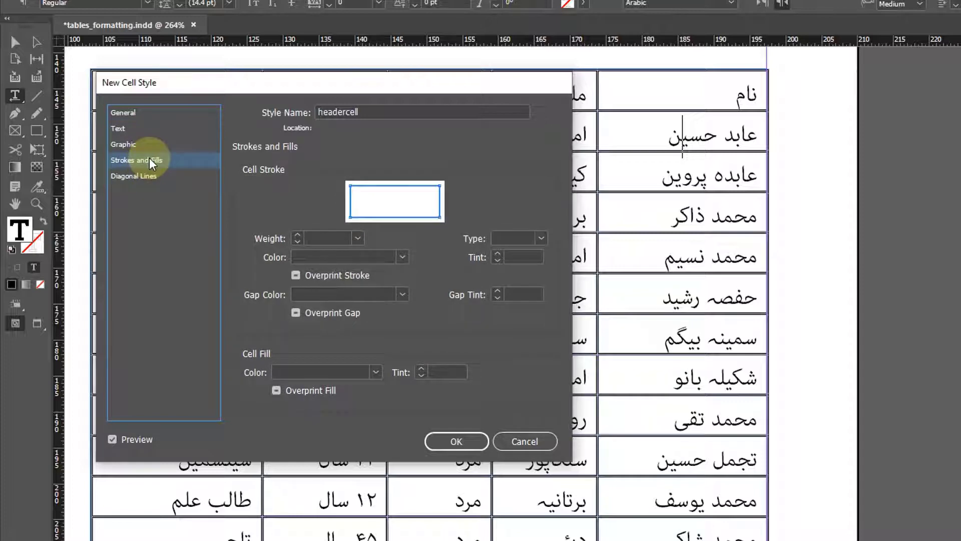
{"action": "left_click", "coordinate": [395, 186]}
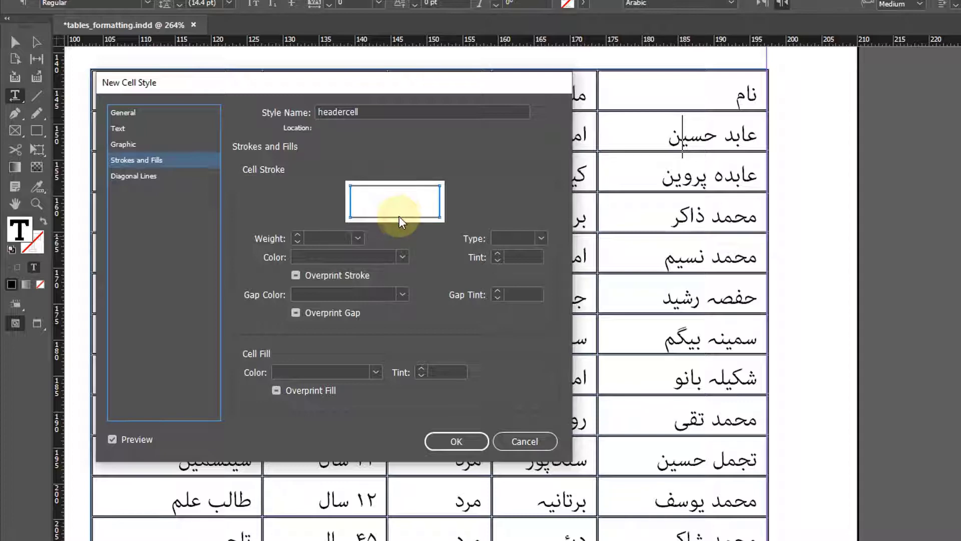
{"action": "left_click", "coordinate": [402, 258]}
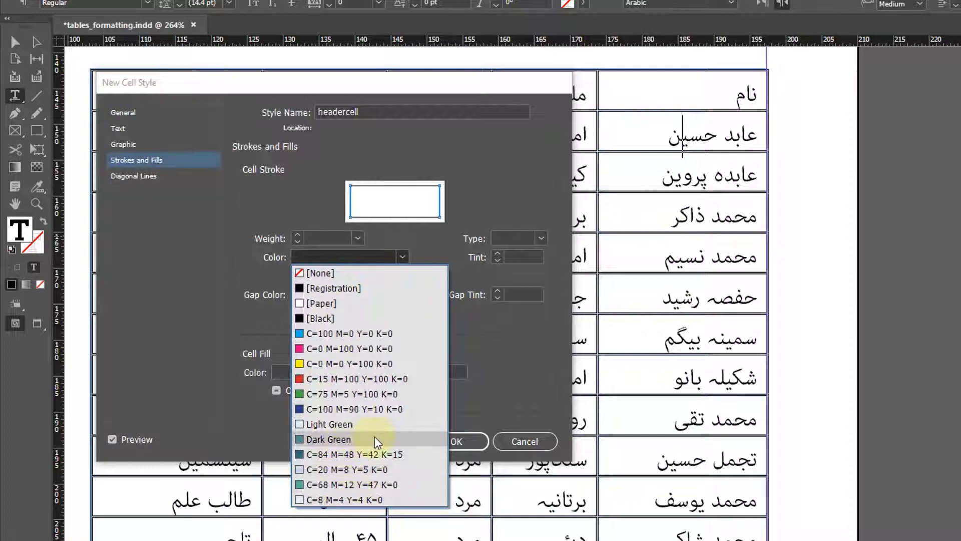
{"action": "left_click", "coordinate": [345, 455]}
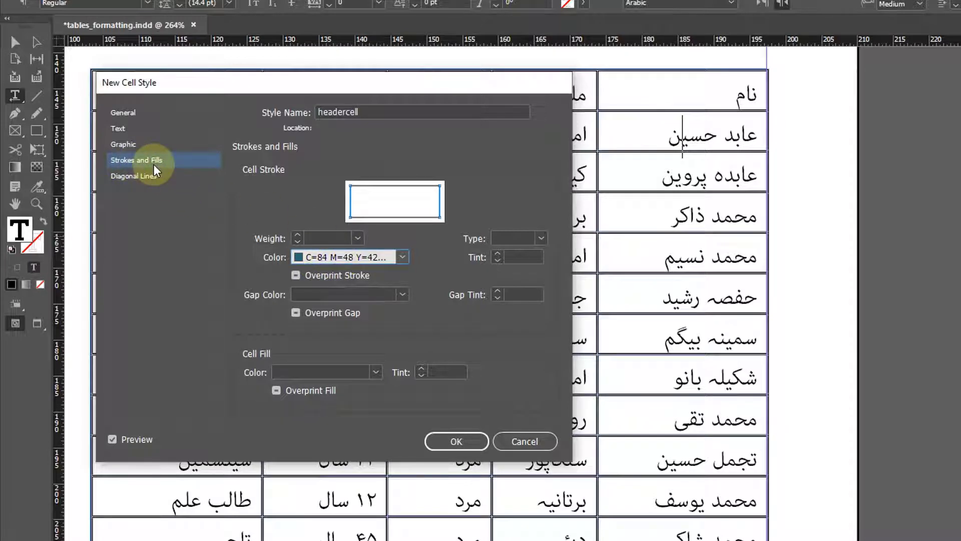
{"action": "left_click", "coordinate": [375, 372]}
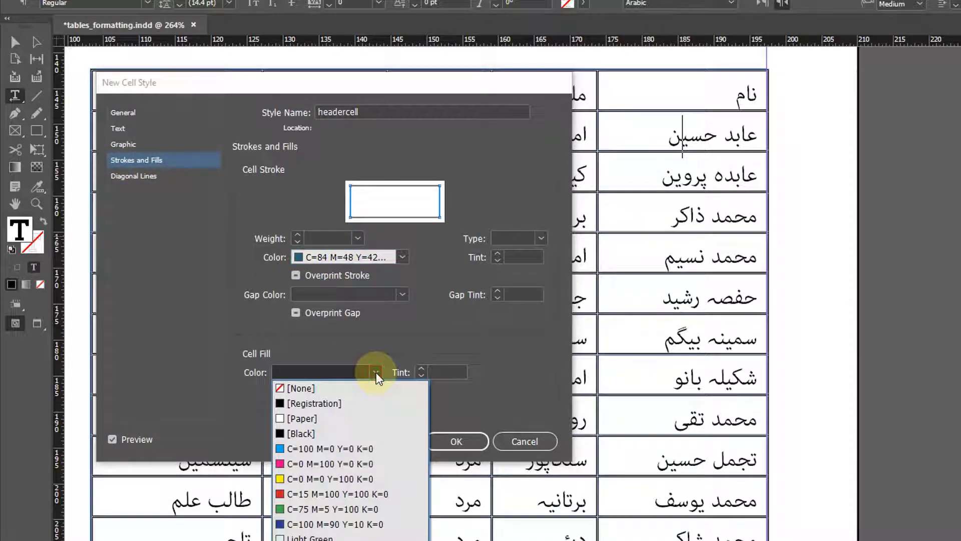
{"action": "left_click", "coordinate": [402, 257]}
{"action": "left_click", "coordinate": [333, 439]}
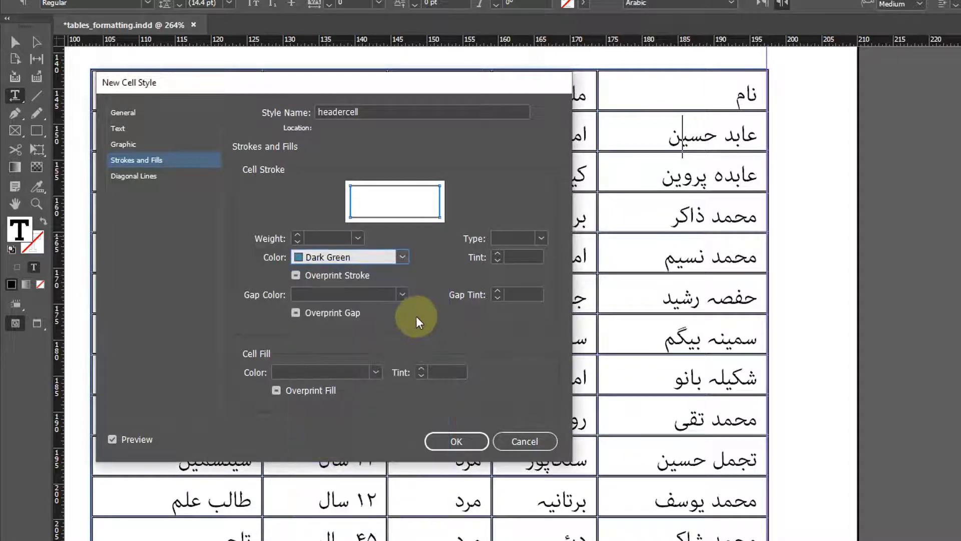
Set the headercell style's cell fill to C=84 M=48 Y=42 K=15 and save the style
{"action": "left_click", "coordinate": [375, 372]}
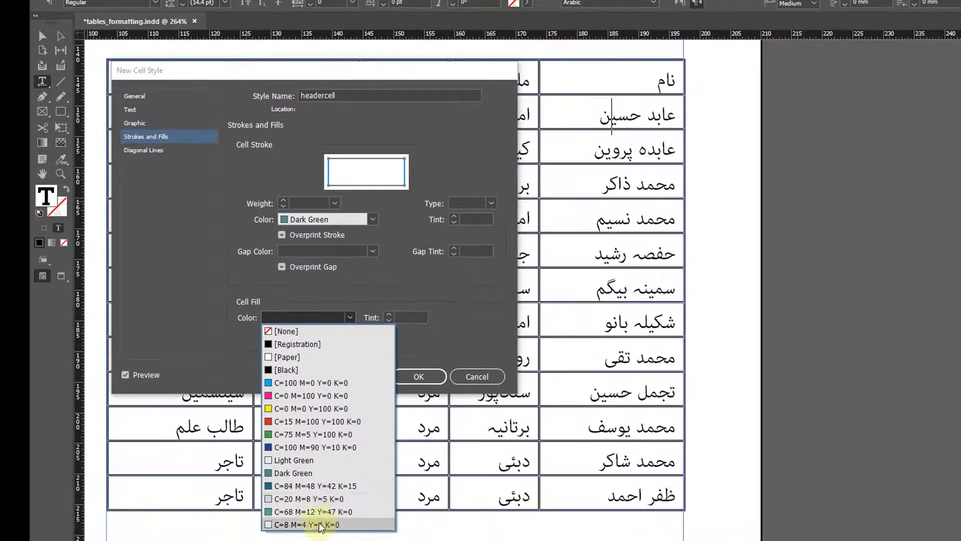
{"action": "left_click", "coordinate": [315, 485]}
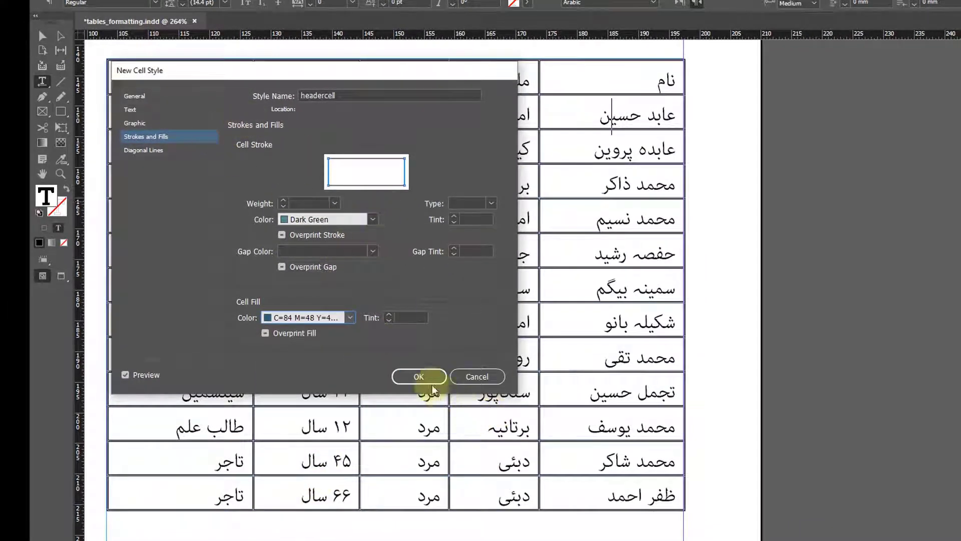
{"action": "left_click", "coordinate": [418, 378]}
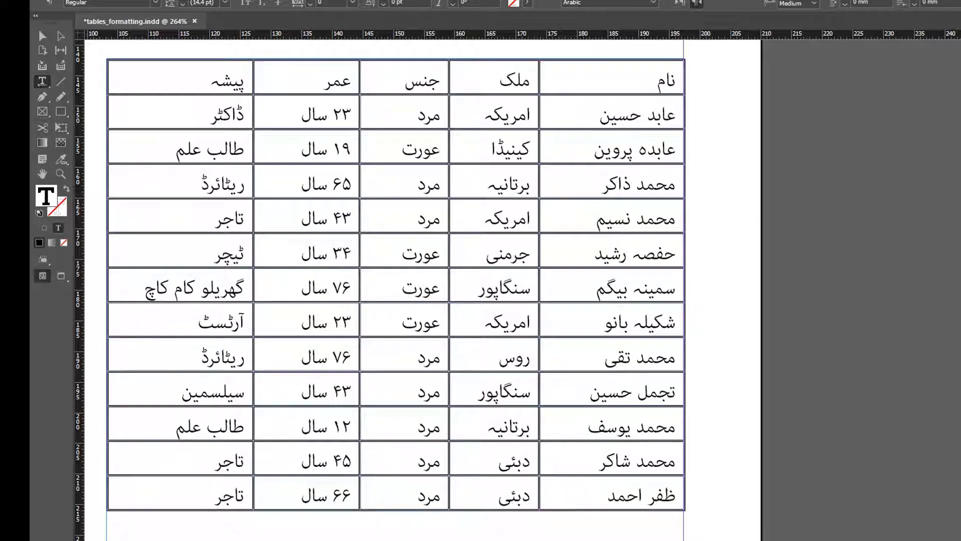
Create a new cell style named bodycell that uses the bodypara paragraph style
{"action": "type", "text": "b"}
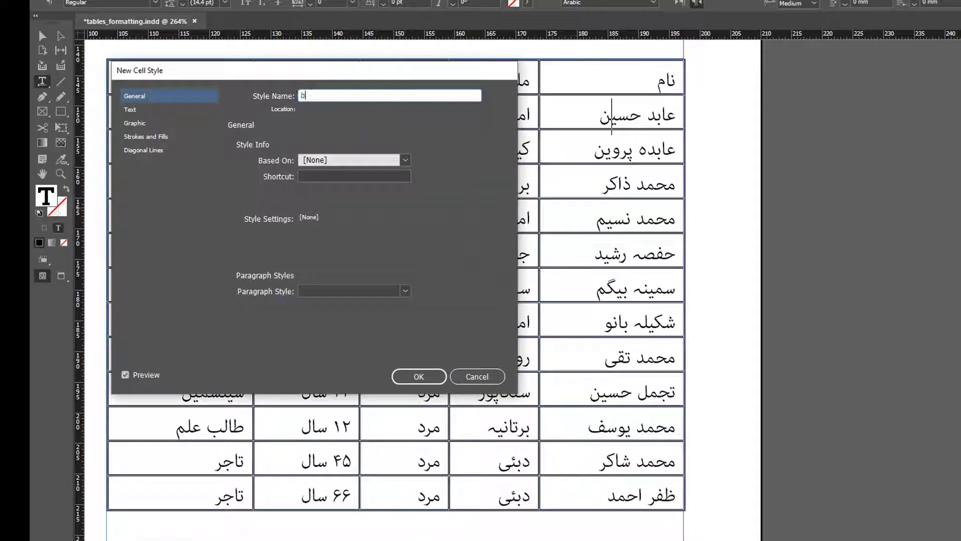
{"action": "type", "text": "odycell"}
{"action": "left_click", "coordinate": [353, 293]}
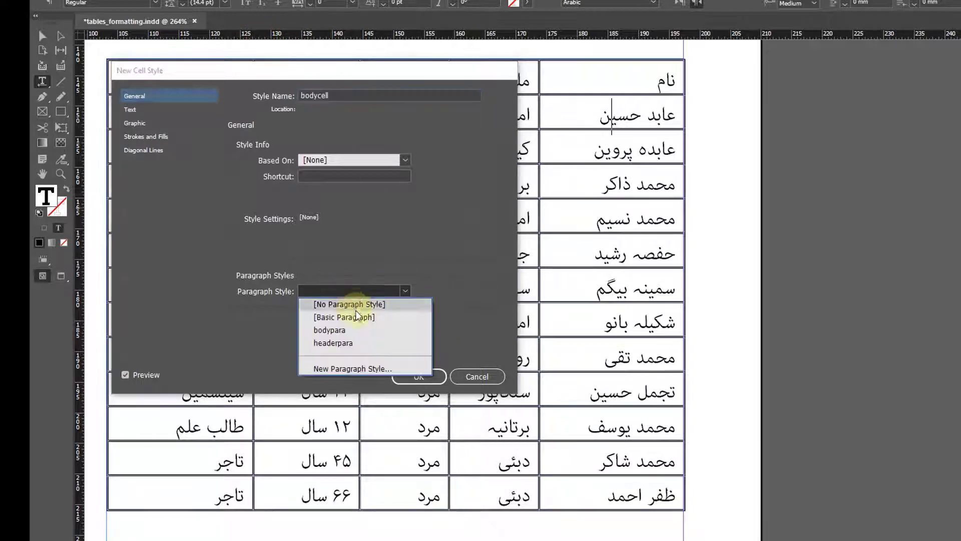
{"action": "left_click", "coordinate": [341, 329]}
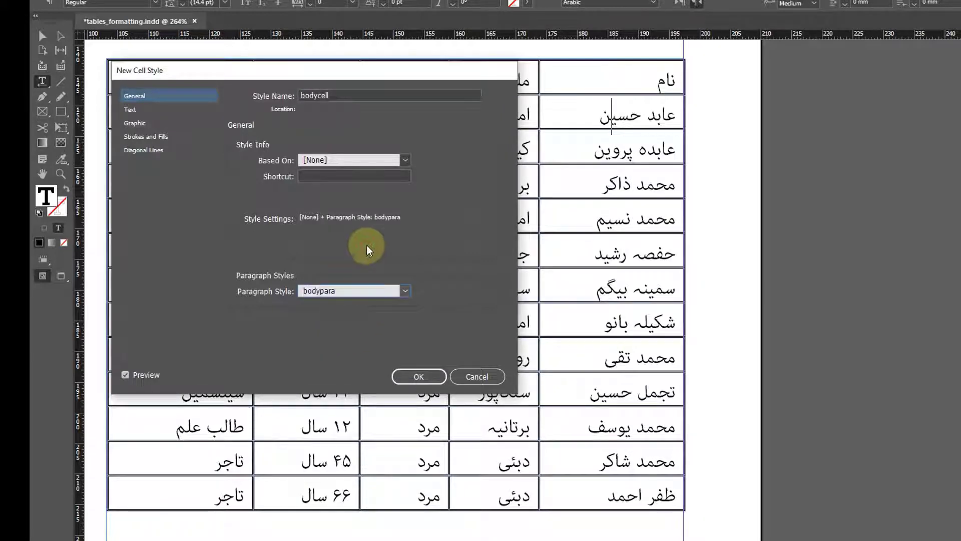
Set the bodycell style's cell insets to 1 mm on all sides and its vertical justification to Align Center
{"action": "left_click", "coordinate": [146, 110]}
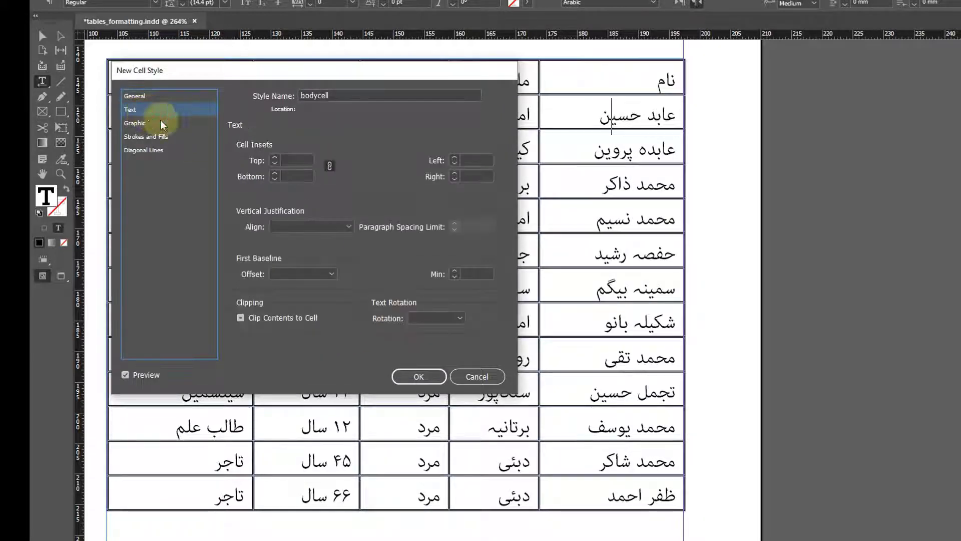
{"action": "left_click", "coordinate": [274, 158]}
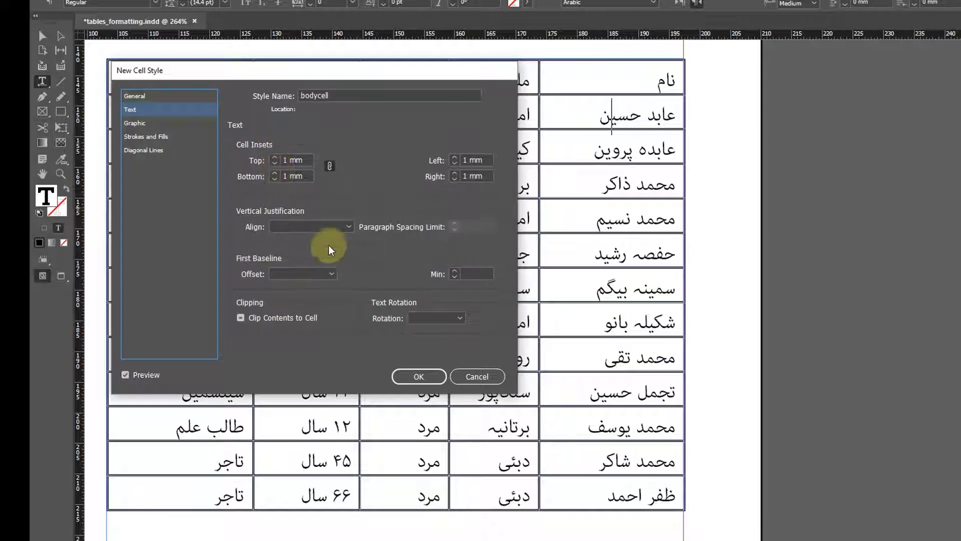
{"action": "left_click", "coordinate": [325, 227]}
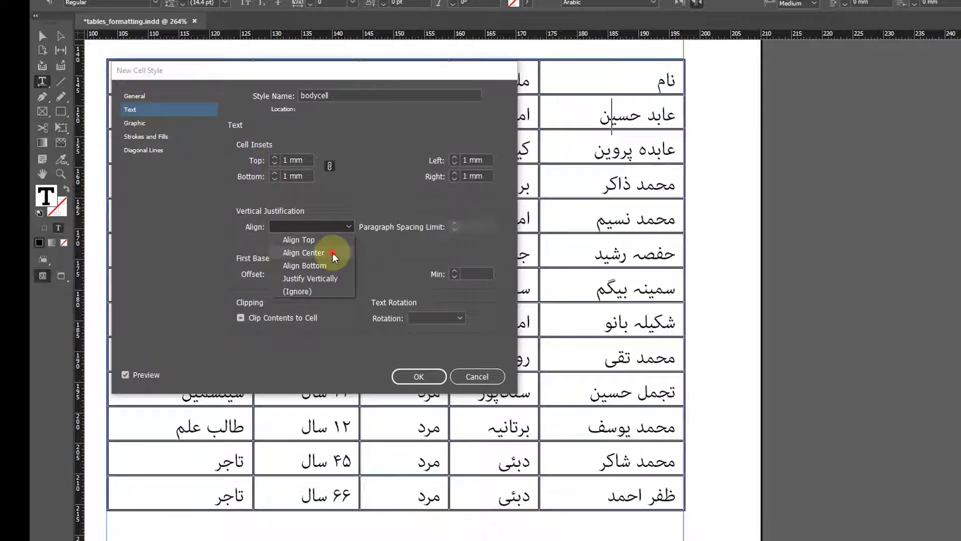
{"action": "left_click", "coordinate": [334, 254]}
Exclude the top and bottom edges from the bodycell style's cell stroke and set the remaining side strokes to Dark Green
{"action": "left_click", "coordinate": [146, 137]}
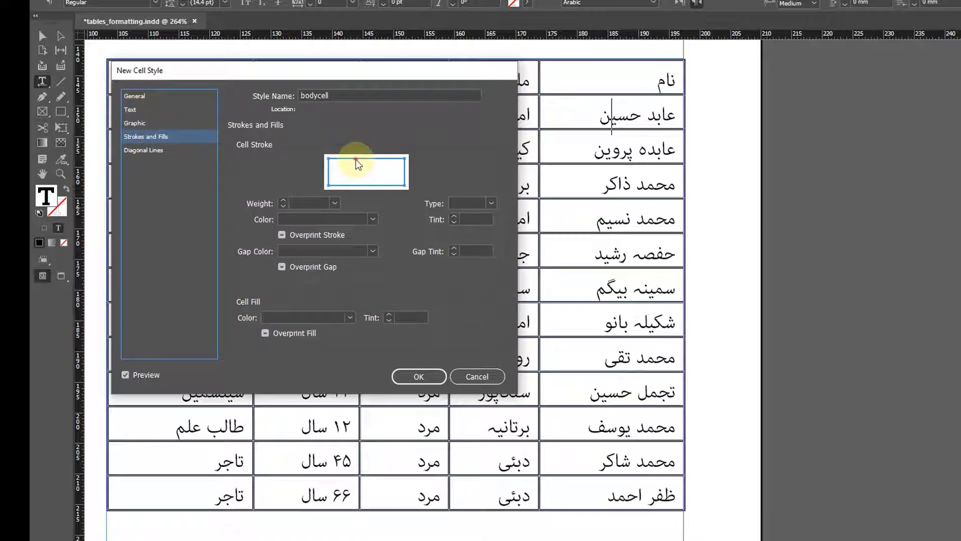
{"action": "left_click", "coordinate": [357, 186]}
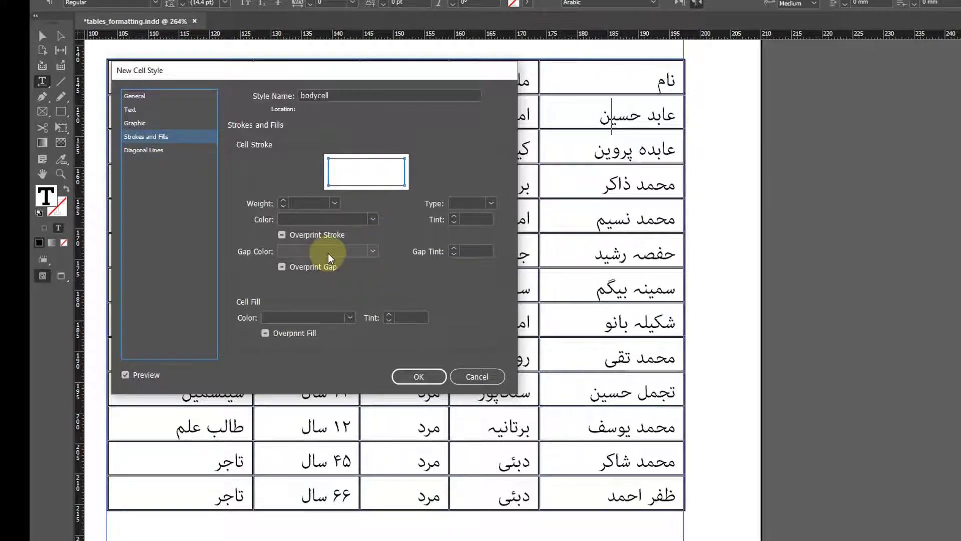
{"action": "left_click", "coordinate": [373, 221]}
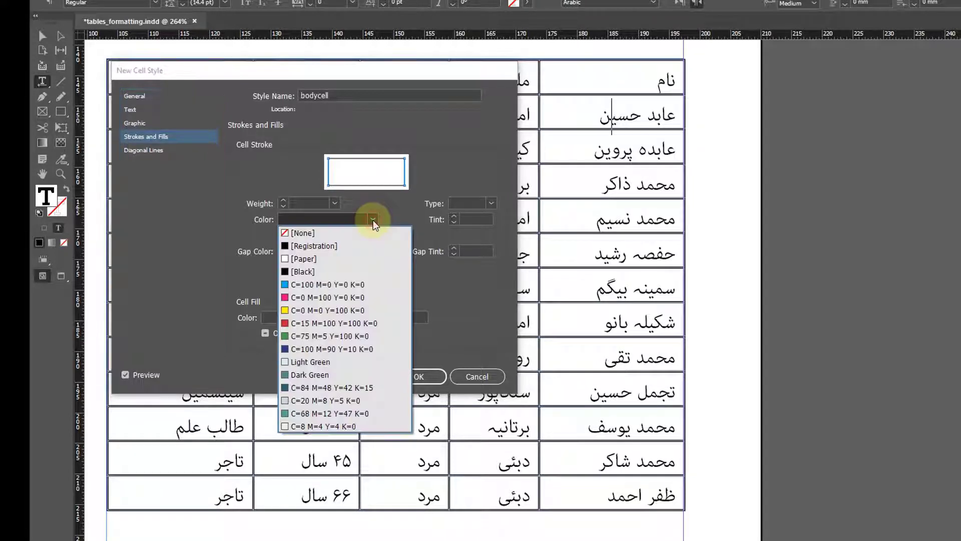
{"action": "left_click", "coordinate": [323, 375]}
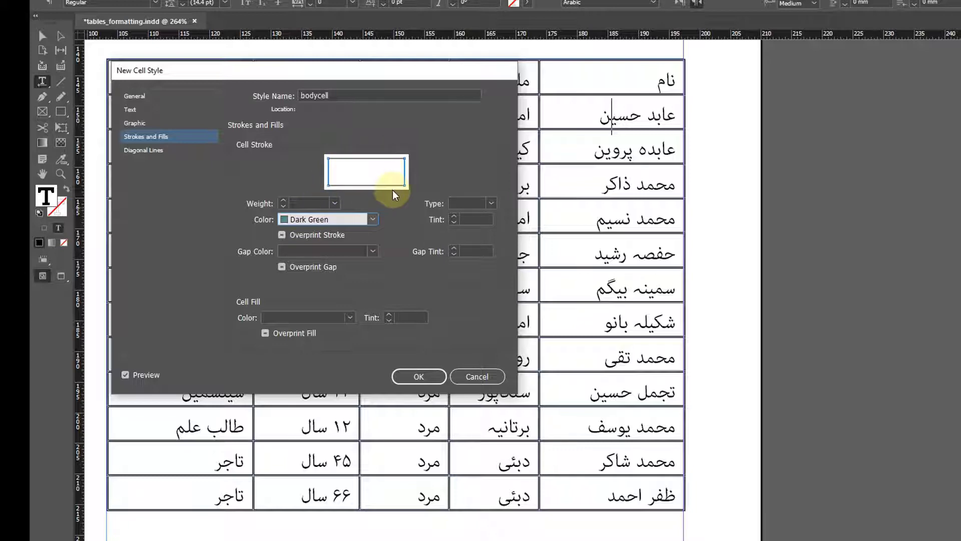
Save the bodycell cell style and create a new table style named mytable
{"action": "left_click", "coordinate": [418, 376]}
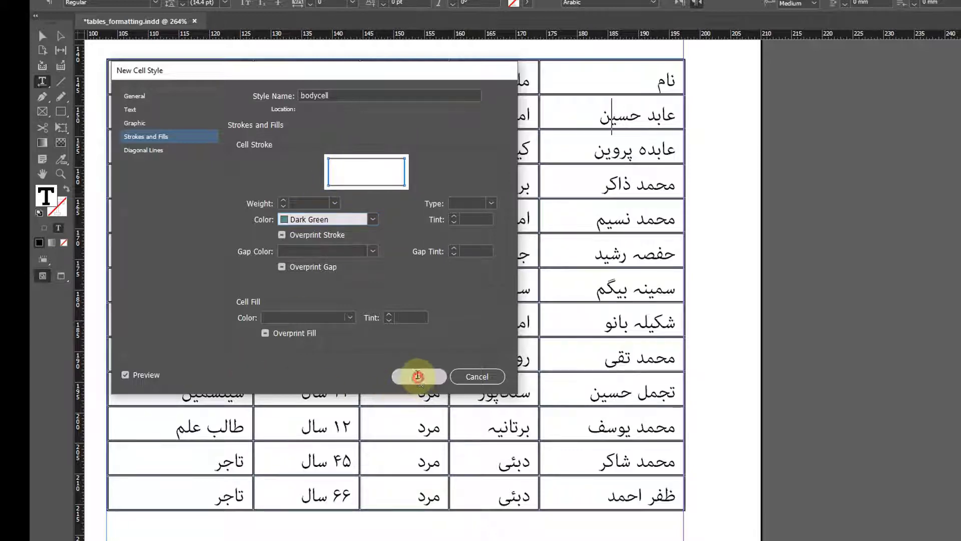
{"action": "left_click", "coordinate": [611, 116]}
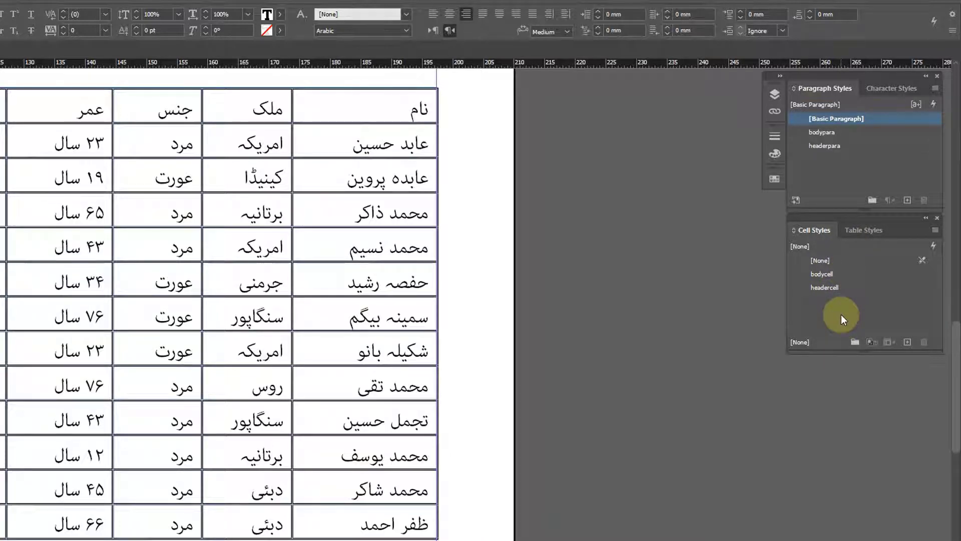
{"action": "left_click", "coordinate": [860, 234]}
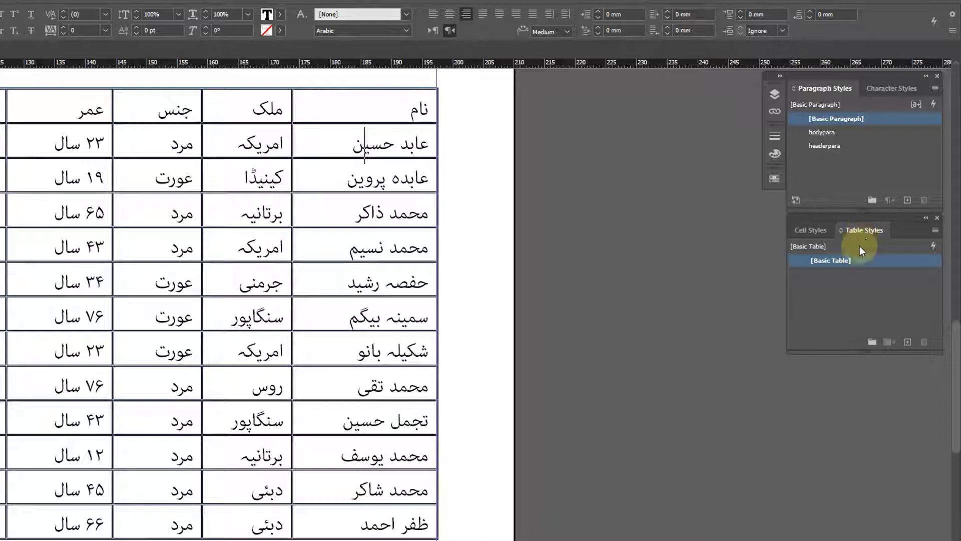
{"action": "left_click", "coordinate": [935, 231]}
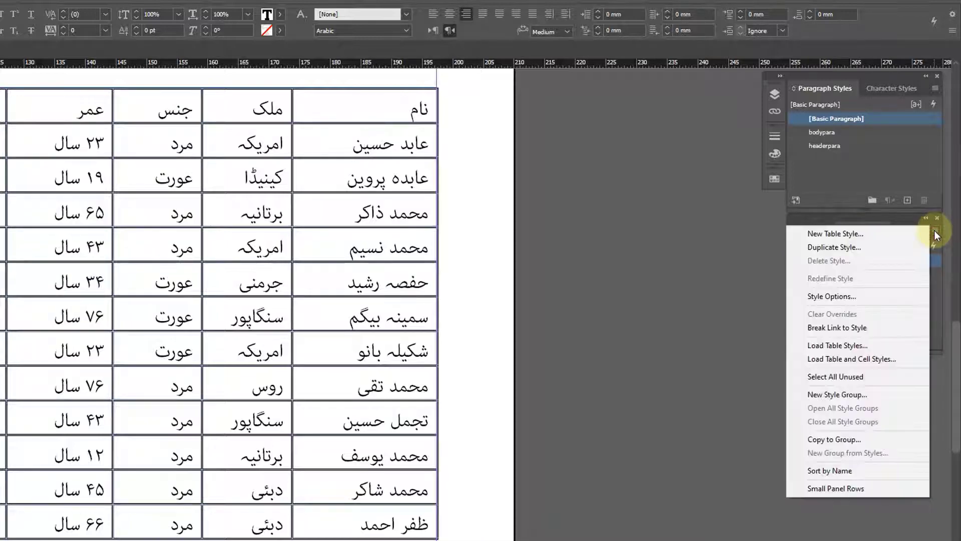
{"action": "left_click", "coordinate": [860, 234]}
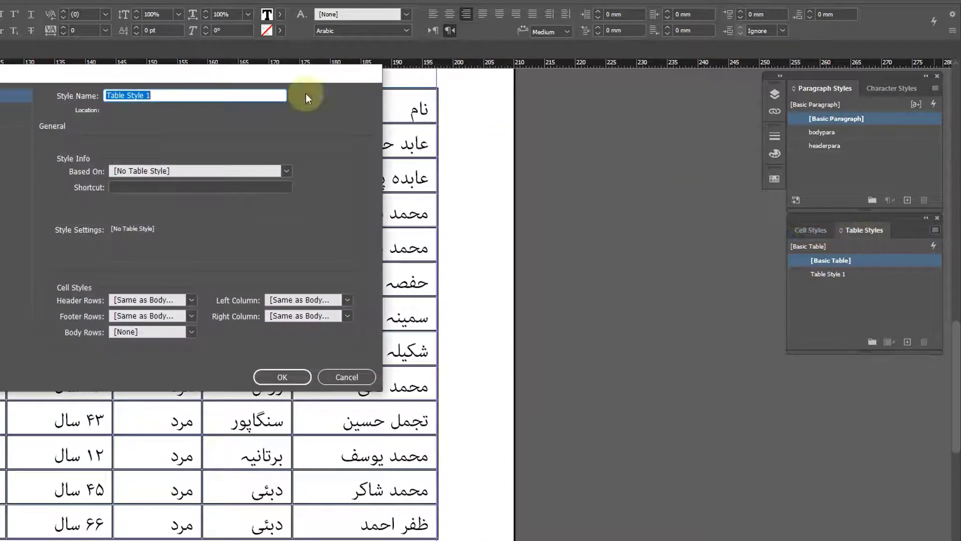
{"action": "left_click_drag", "start_coordinate": [121, 80], "coordinate": [221, 172]}
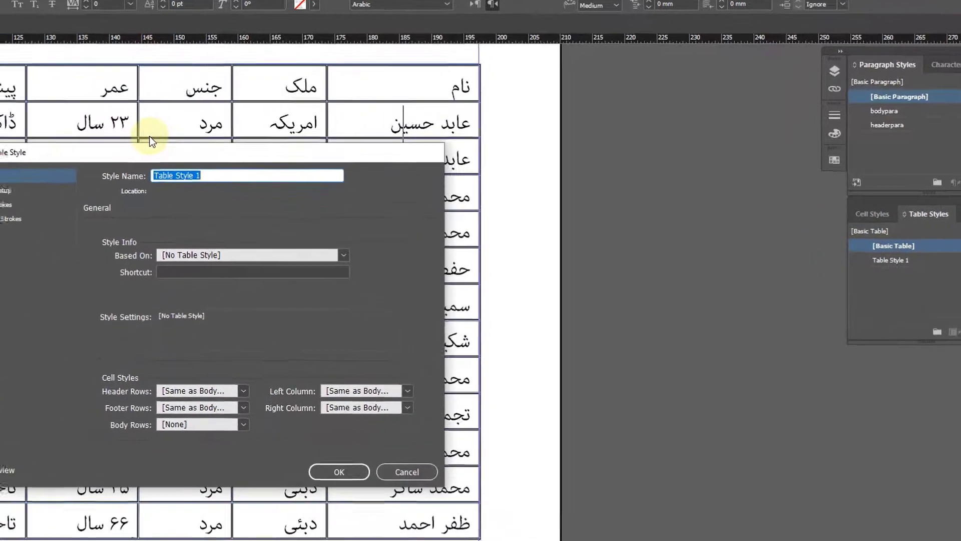
{"action": "type", "text": "mytable"}
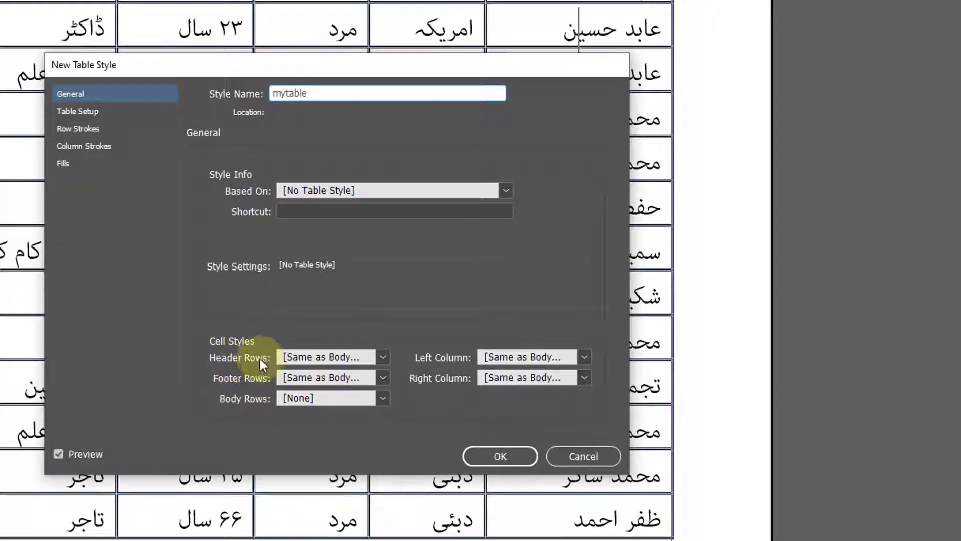
Assign the headercell style to the header rows and the bodycell style to the body rows of the mytable style
{"action": "left_click", "coordinate": [341, 358]}
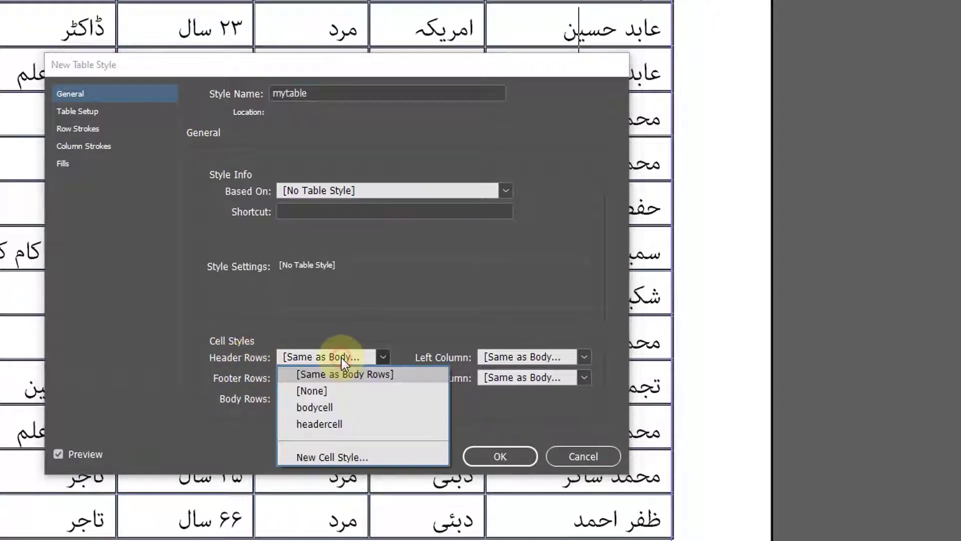
{"action": "left_click", "coordinate": [331, 425]}
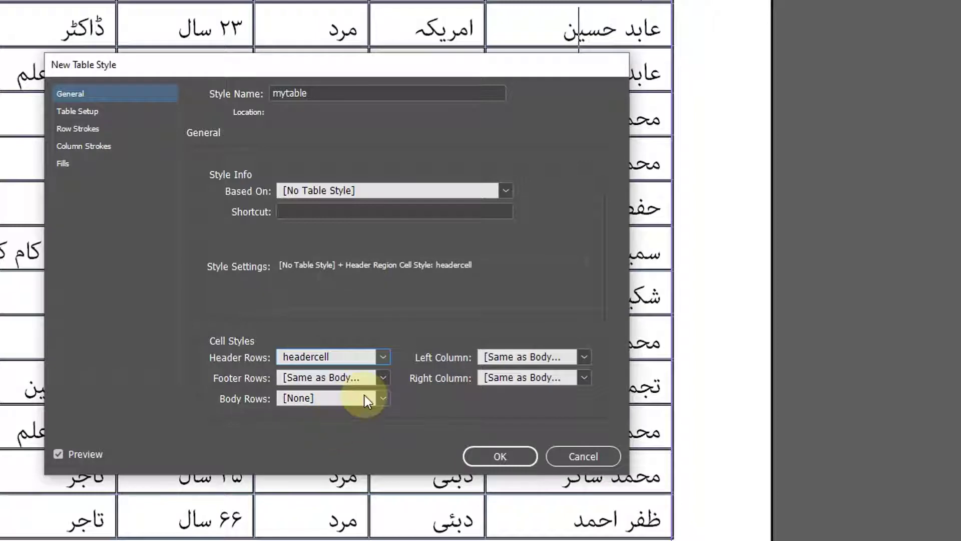
{"action": "left_click", "coordinate": [334, 406]}
{"action": "left_click", "coordinate": [325, 434]}
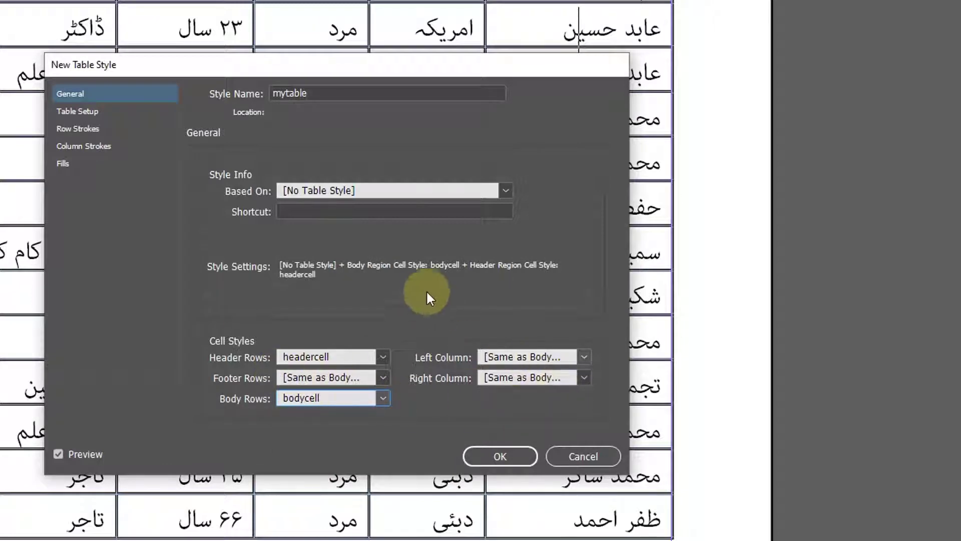
Set the mytable style's table border color to [None]
{"action": "left_click", "coordinate": [82, 112]}
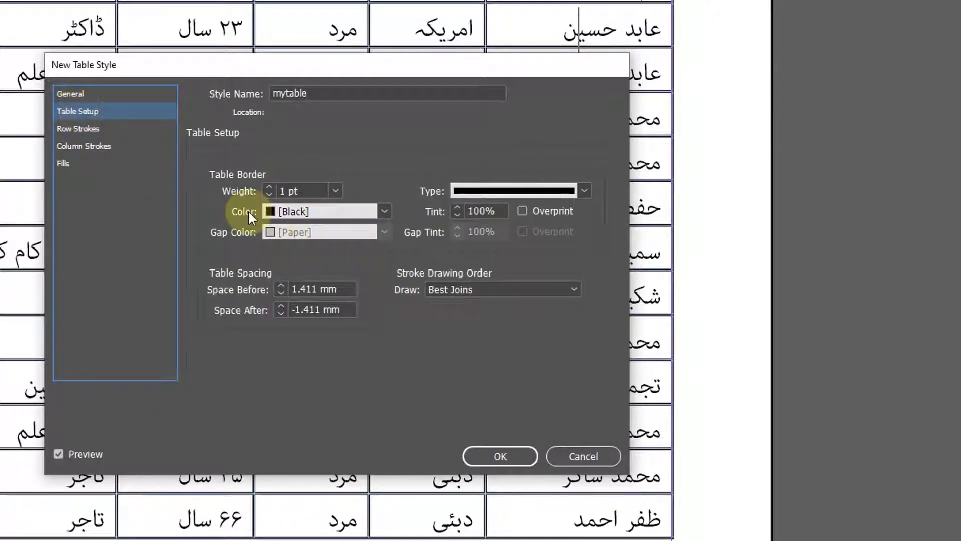
{"action": "left_click", "coordinate": [317, 214]}
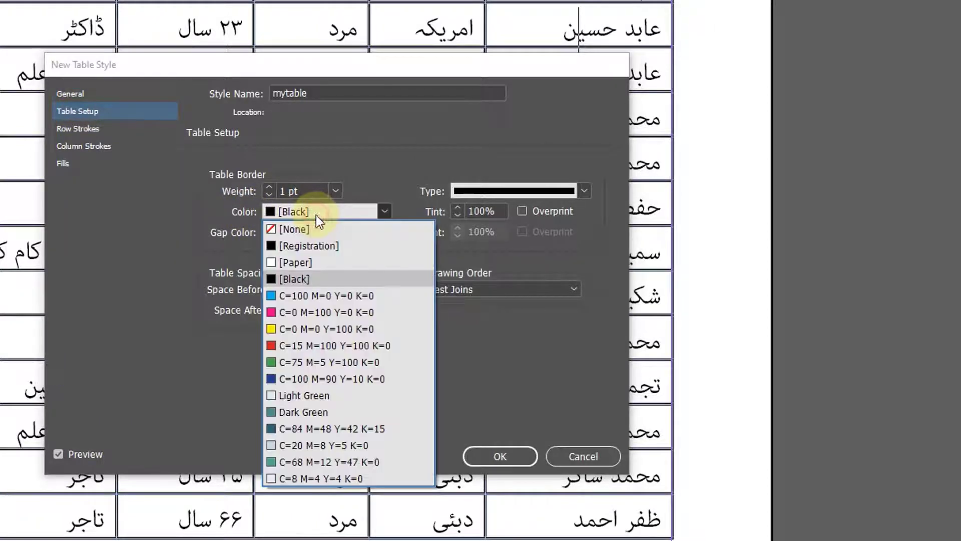
{"action": "left_click", "coordinate": [299, 230]}
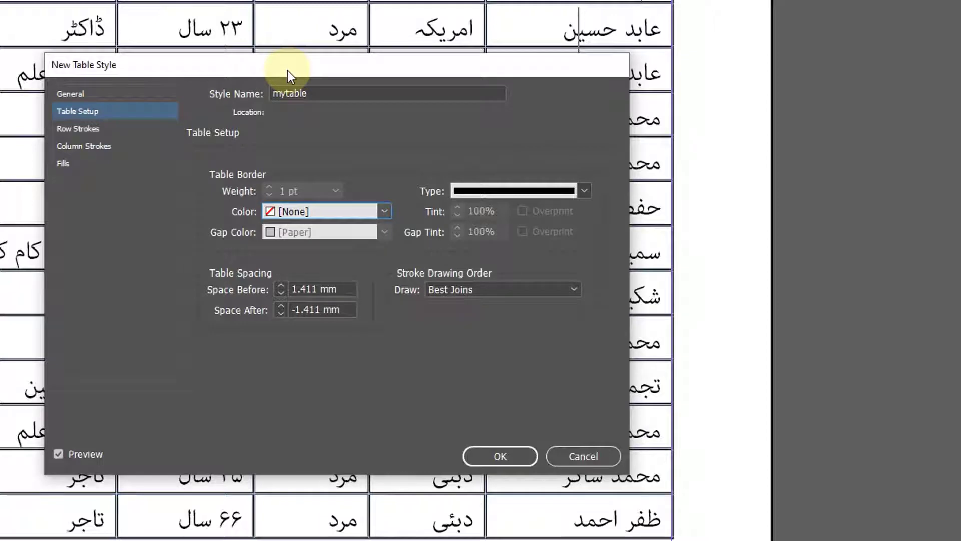
Set the mytable style's row strokes to alternate Every Other Row, with both stroke colors set to [None]
{"action": "left_click", "coordinate": [78, 129]}
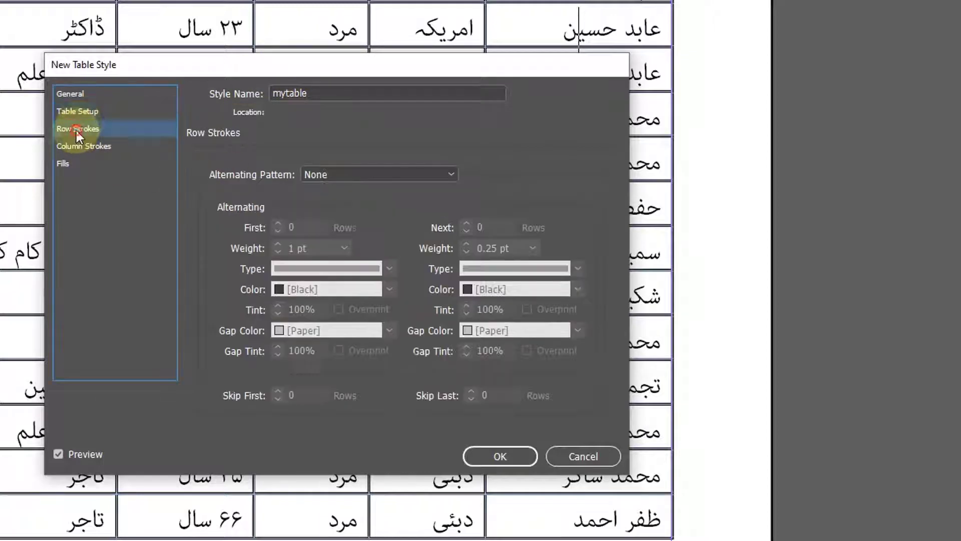
{"action": "mouse_move", "coordinate": [247, 64]}
{"action": "left_mouse_down"}
{"action": "mouse_move", "coordinate": [233, 129]}
{"action": "mouse_move", "coordinate": [218, 148]}
{"action": "left_mouse_up"}
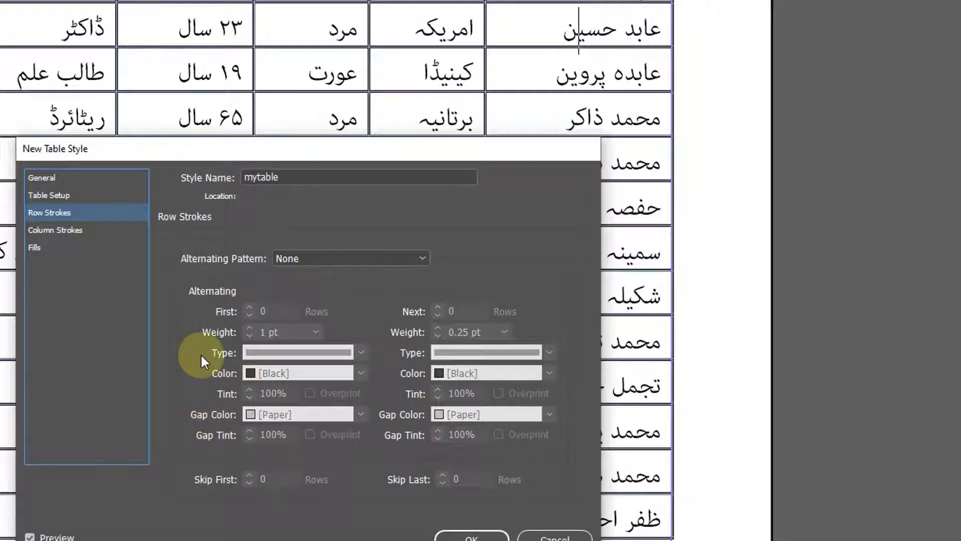
{"action": "left_click", "coordinate": [290, 259]}
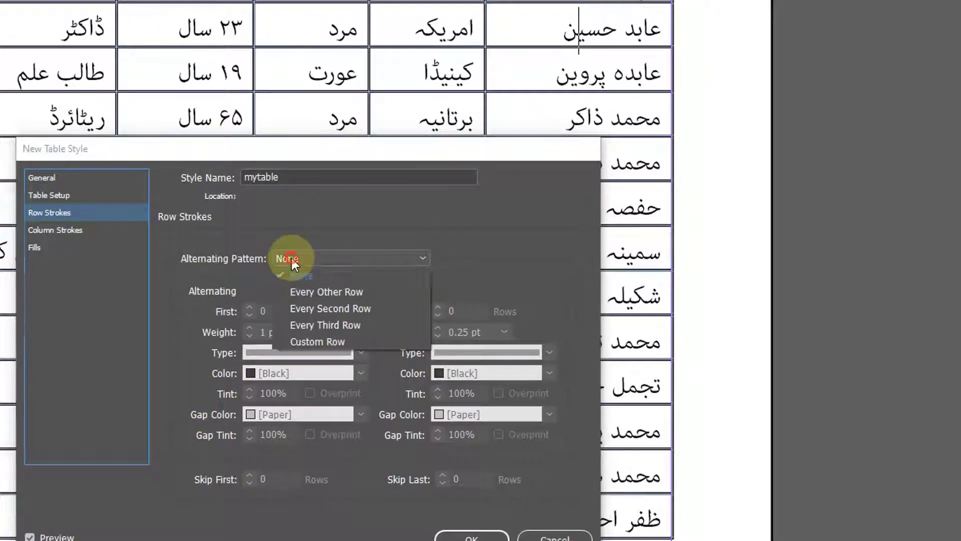
{"action": "left_click", "coordinate": [310, 292]}
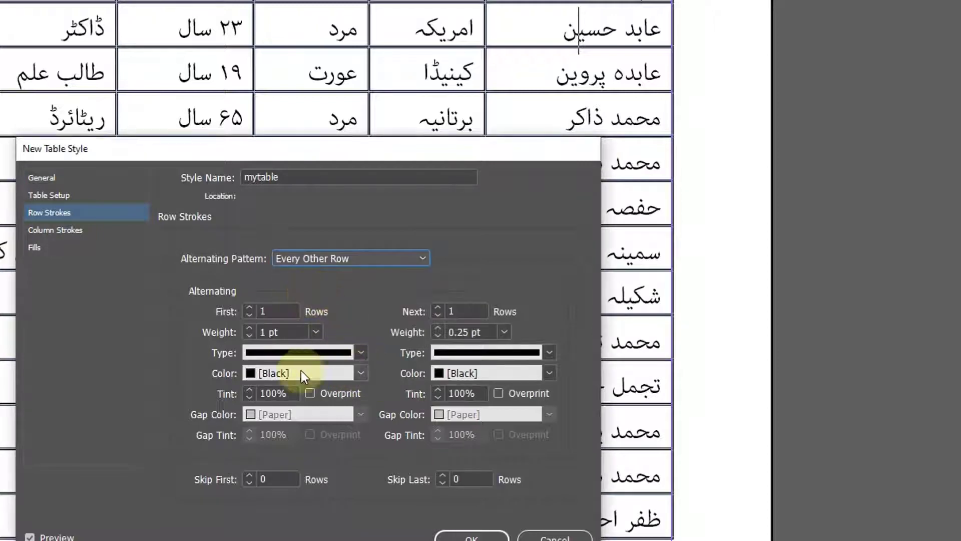
{"action": "left_click", "coordinate": [268, 373]}
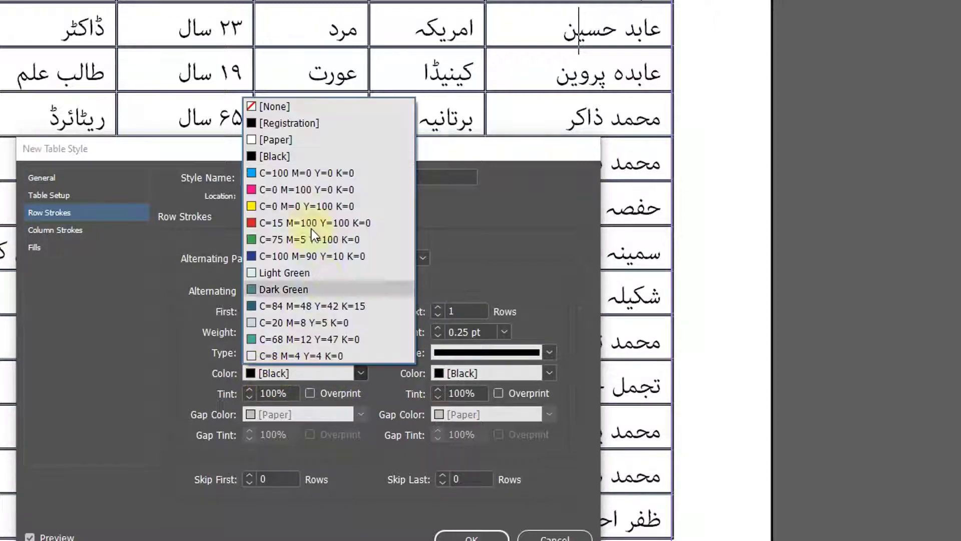
{"action": "left_click", "coordinate": [275, 108]}
{"action": "left_click", "coordinate": [446, 373]}
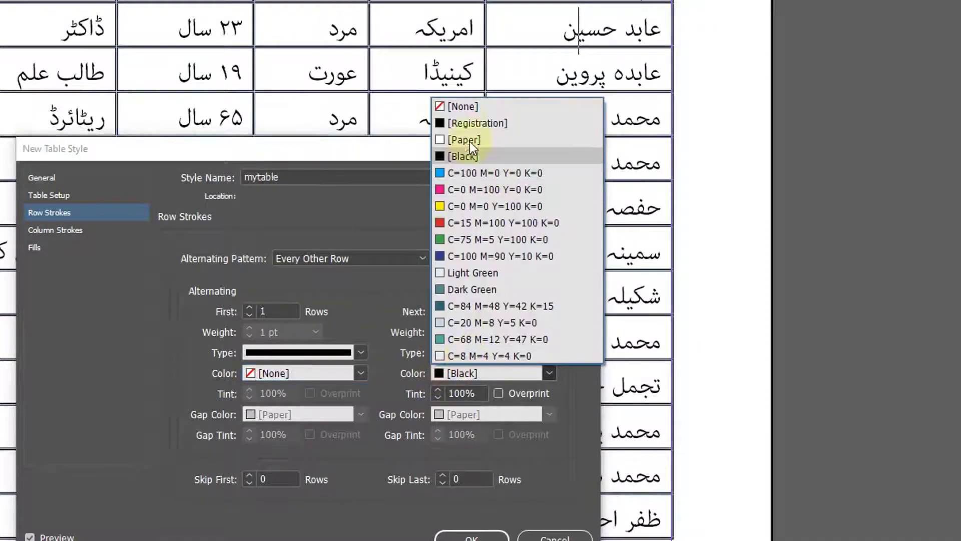
{"action": "left_click", "coordinate": [463, 108]}
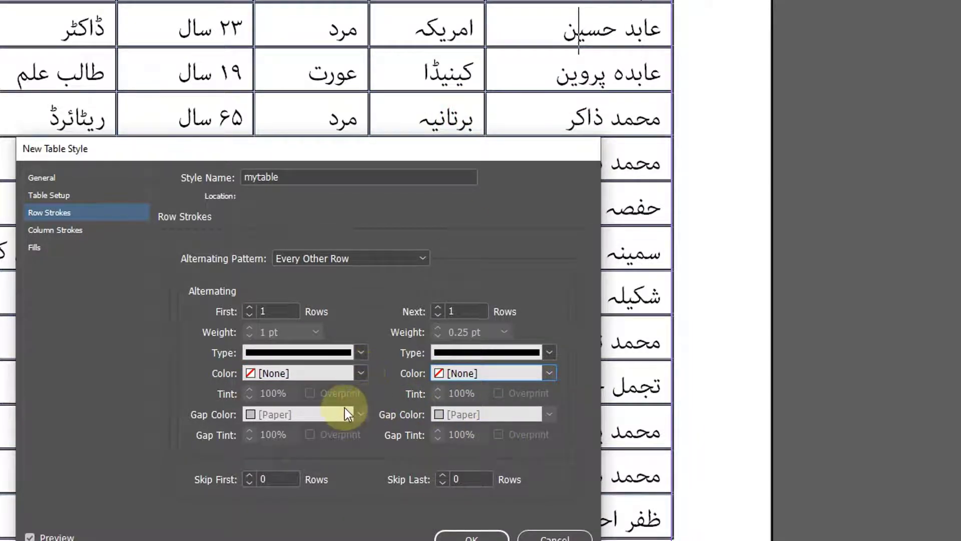
Set the mytable style's column strokes to alternate Every Other Column, with both stroke weights at 0.5 pt
{"action": "left_click", "coordinate": [74, 231]}
{"action": "left_click", "coordinate": [332, 258]}
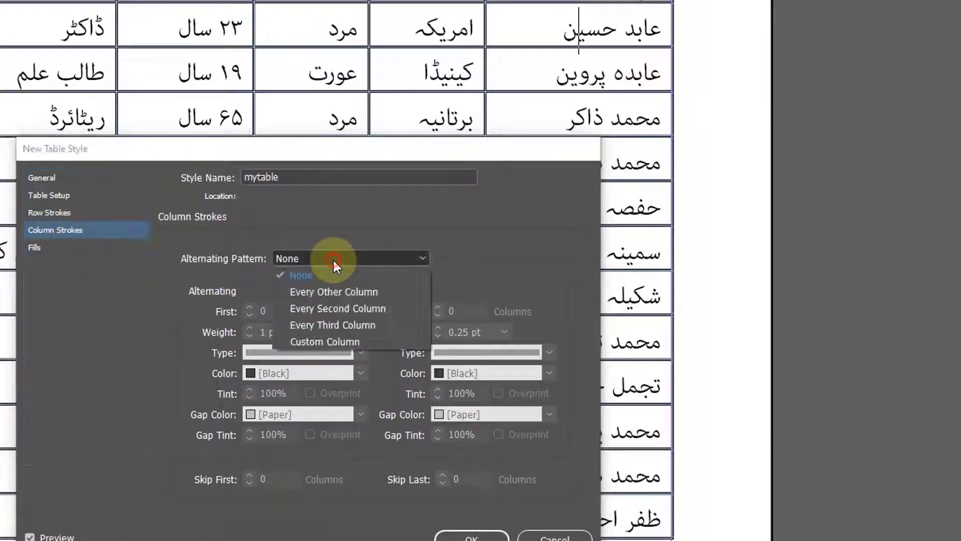
{"action": "left_click", "coordinate": [338, 290]}
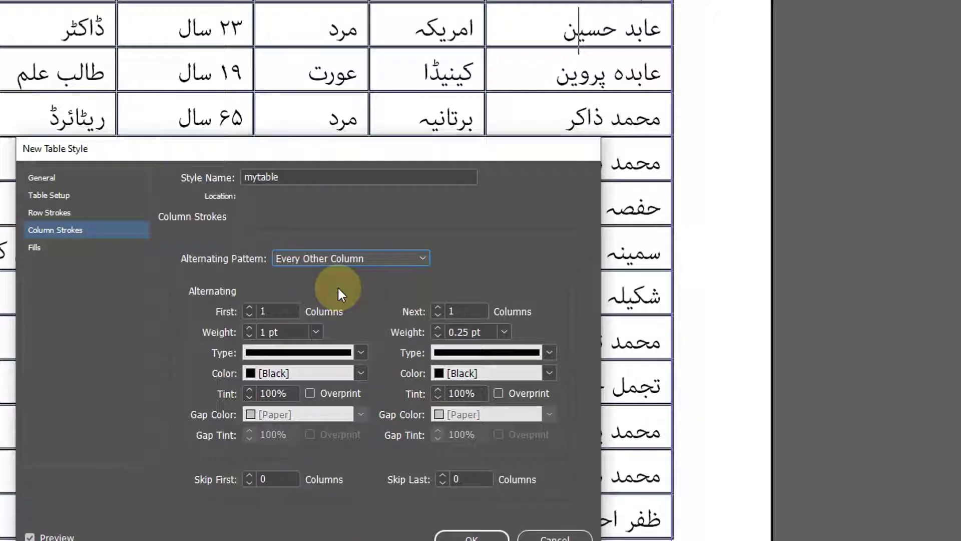
{"action": "left_click", "coordinate": [334, 352]}
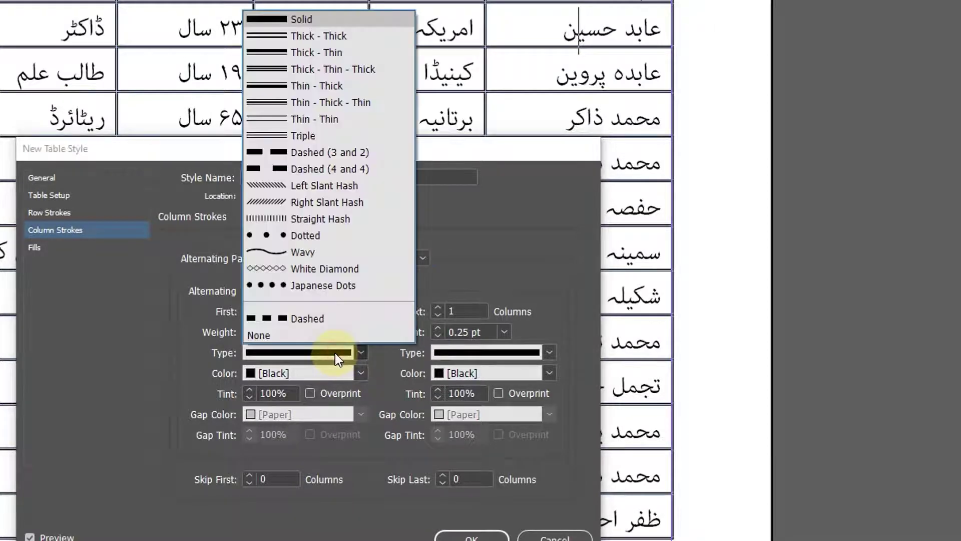
{"action": "left_click", "coordinate": [335, 352]}
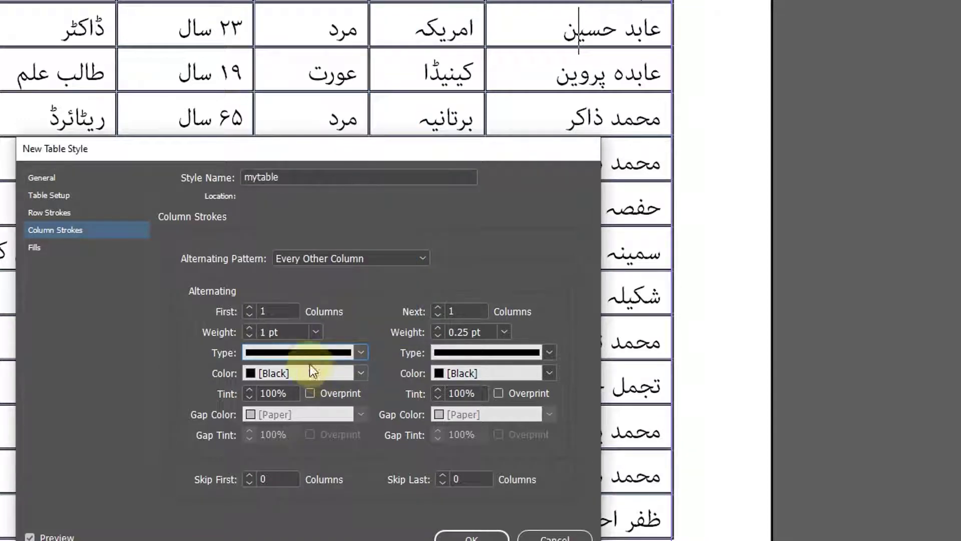
{"action": "left_click", "coordinate": [316, 332]}
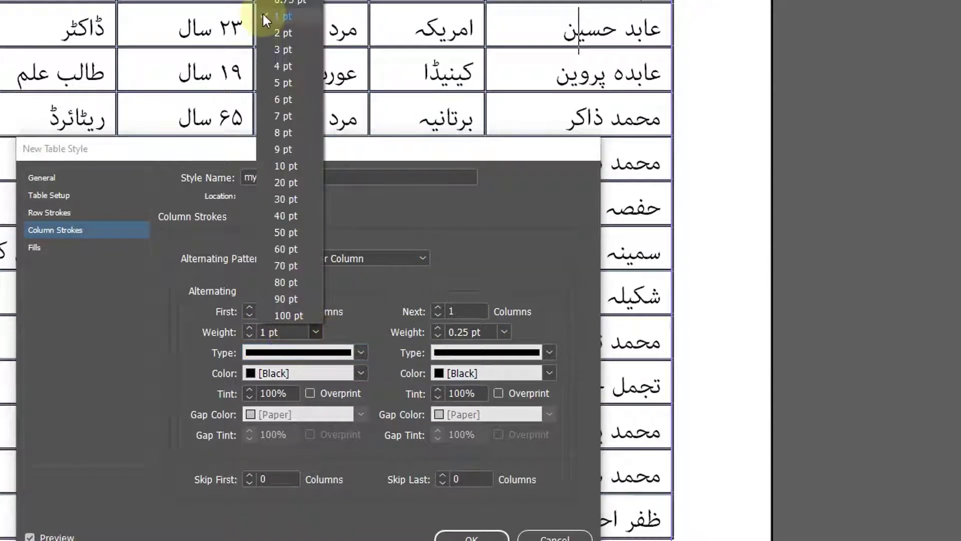
{"action": "left_click", "coordinate": [278, 8]}
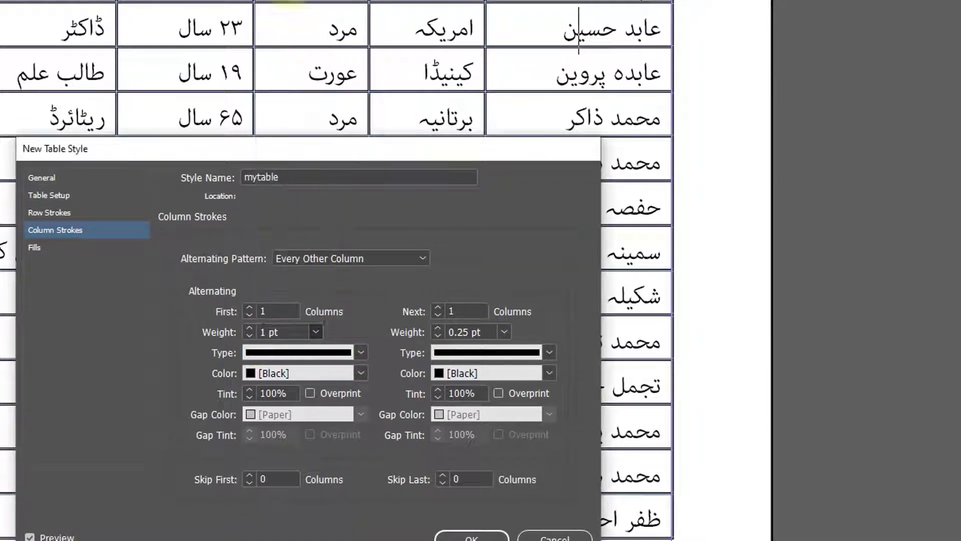
{"action": "left_click", "coordinate": [504, 332]}
{"action": "left_click", "coordinate": [478, 2]}
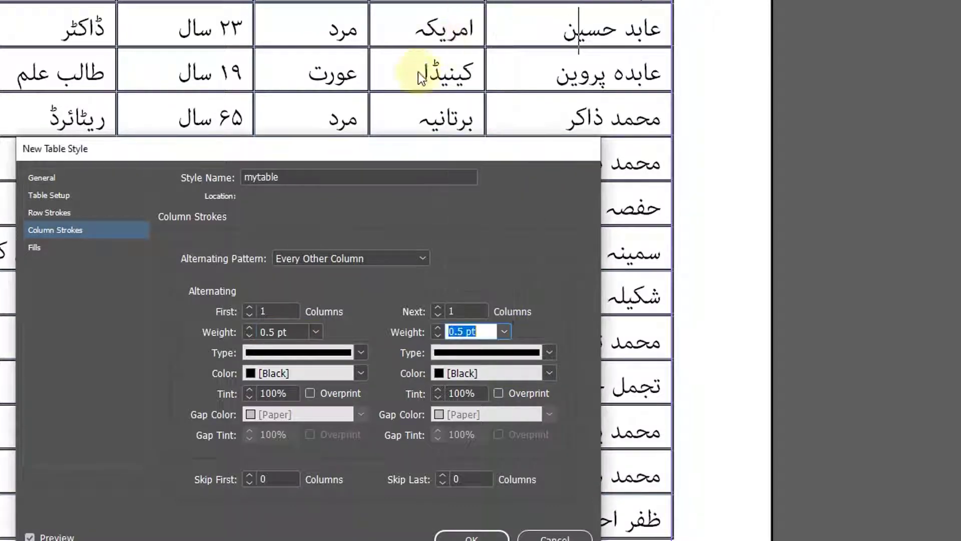
Alternate the mytable style's fills Every Other Row, using C=84 M=48 Y=42 K=15 for the first rows and Light Green for the next
{"action": "left_click_drag", "start_coordinate": [392, 151], "coordinate": [389, 1]}
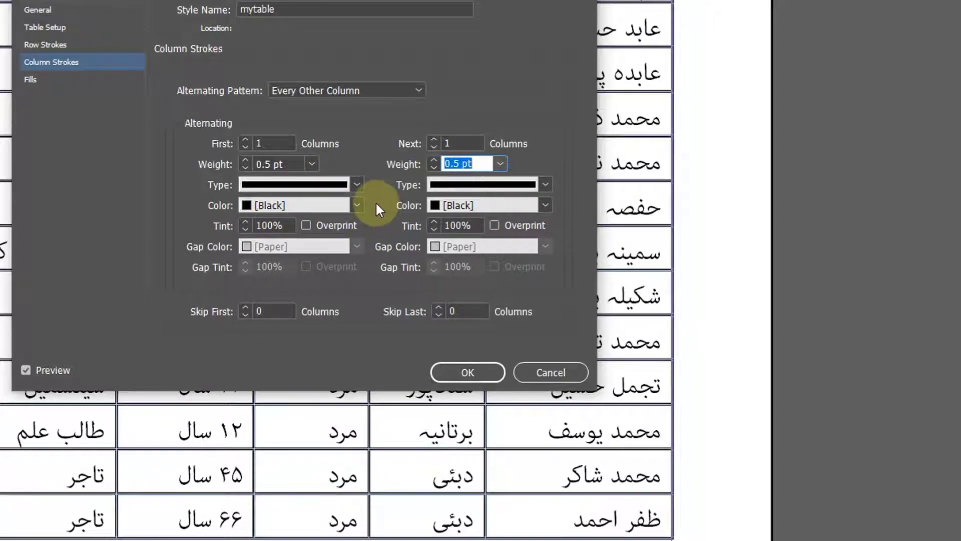
{"action": "left_click", "coordinate": [31, 80]}
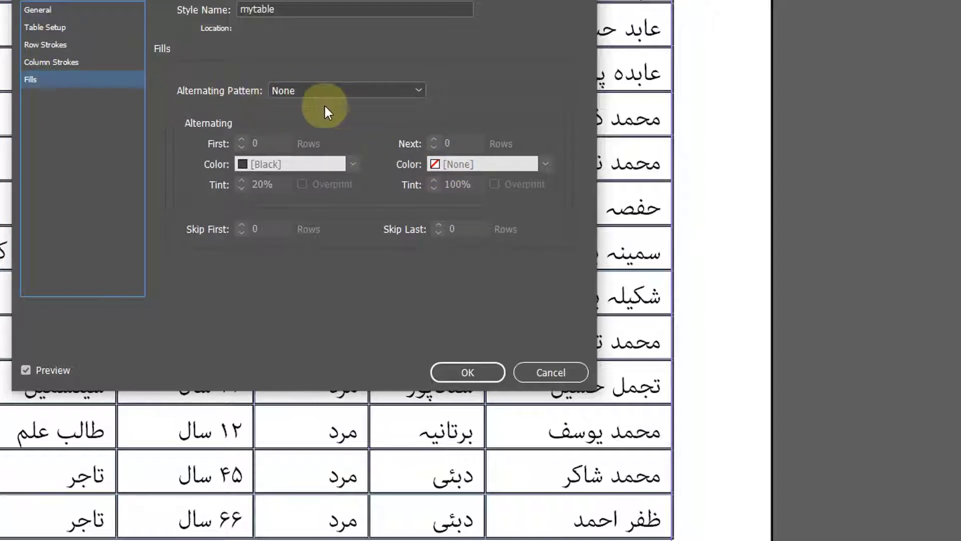
{"action": "left_click", "coordinate": [311, 88]}
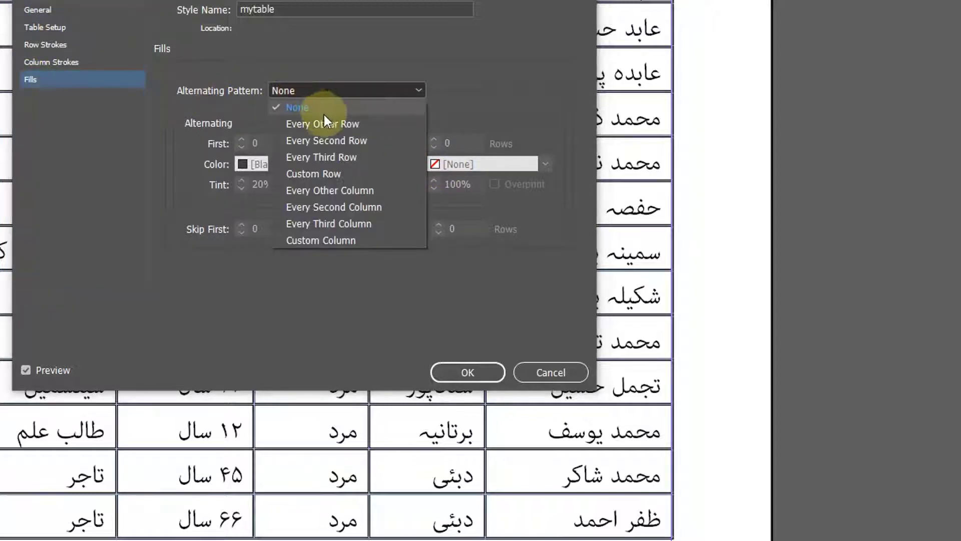
{"action": "left_click", "coordinate": [331, 125]}
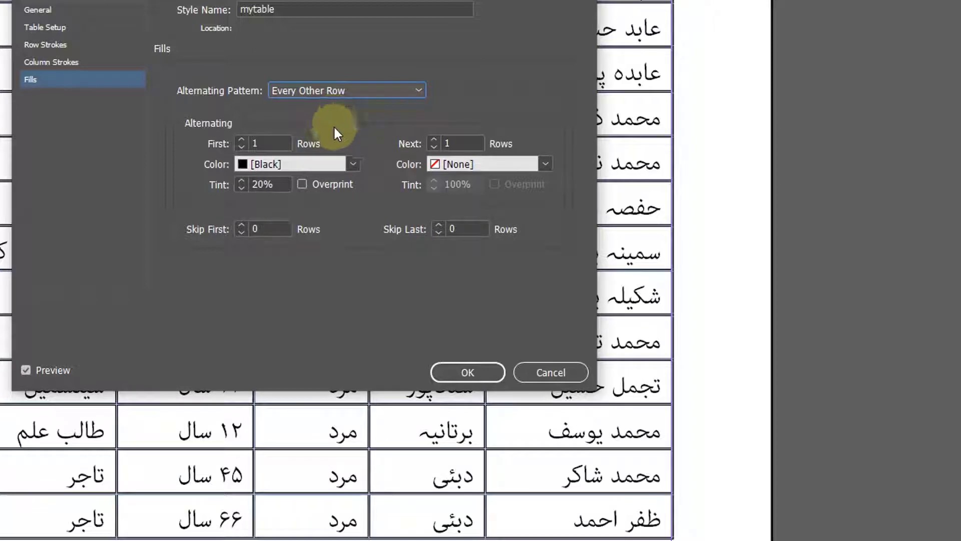
{"action": "left_click", "coordinate": [302, 166]}
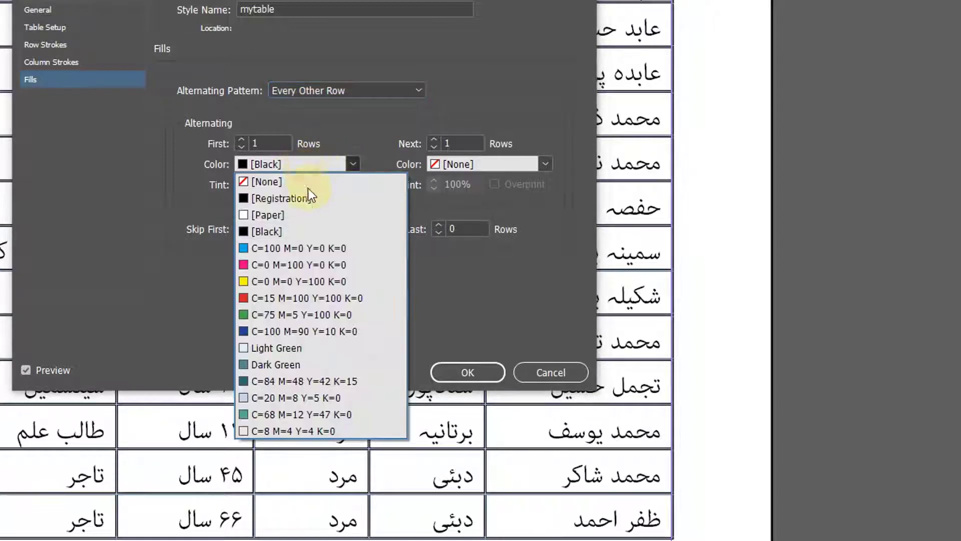
{"action": "left_click", "coordinate": [278, 381]}
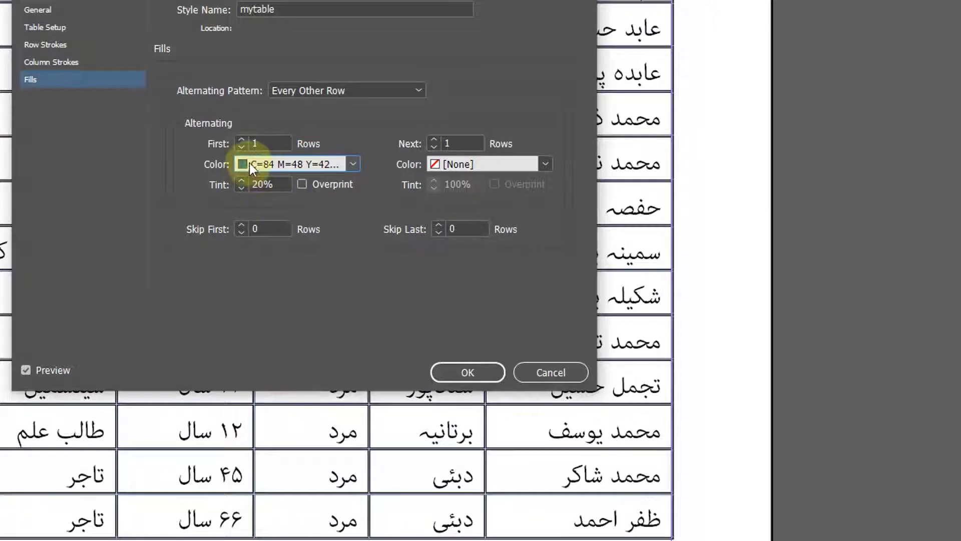
{"action": "left_click", "coordinate": [466, 163]}
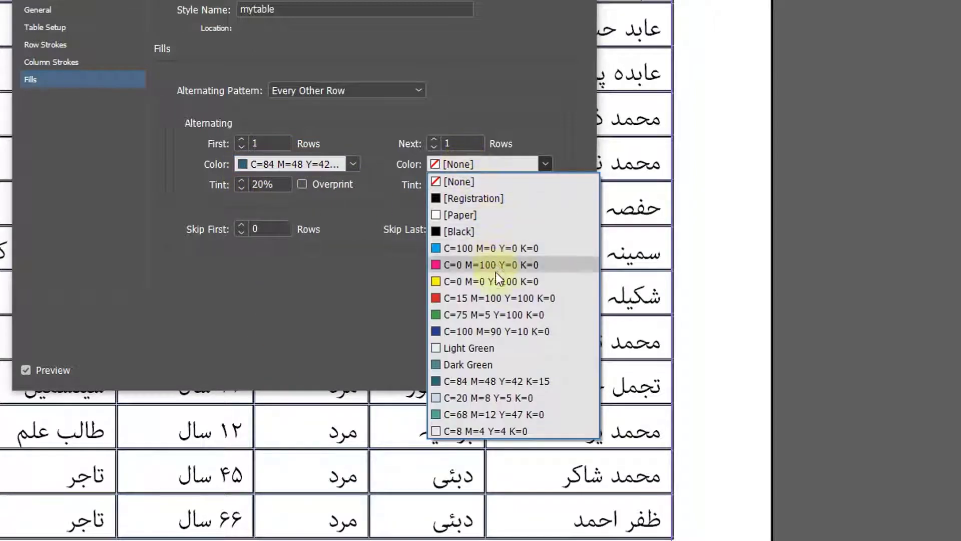
{"action": "left_click", "coordinate": [476, 347]}
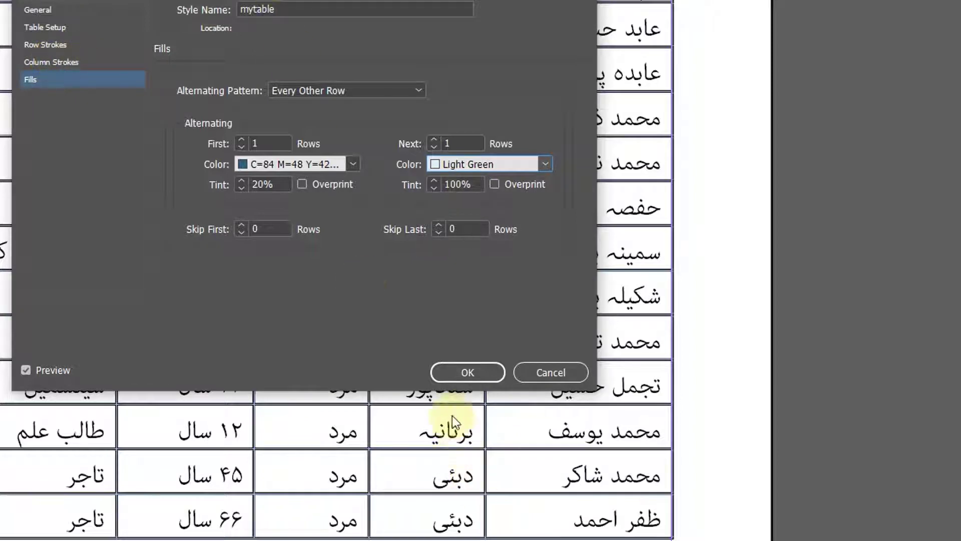
Save the mytable style's settings and apply the style to the Urdu table
{"action": "left_click", "coordinate": [468, 372]}
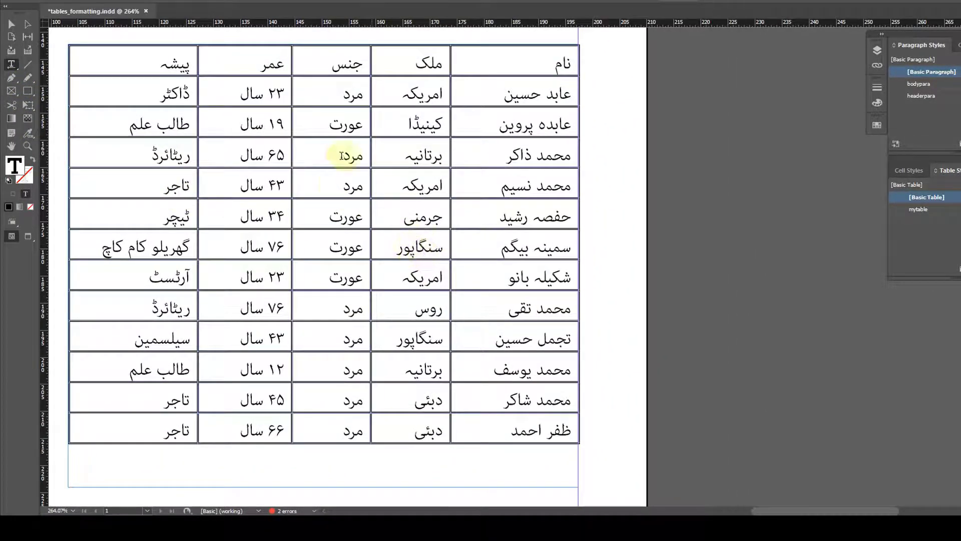
{"action": "left_click", "coordinate": [351, 186]}
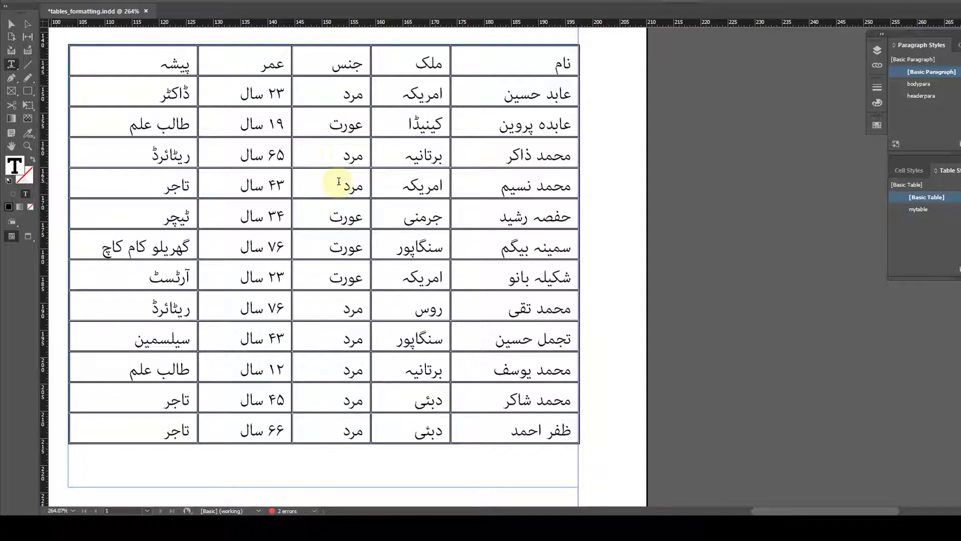
{"action": "left_click", "coordinate": [919, 210]}
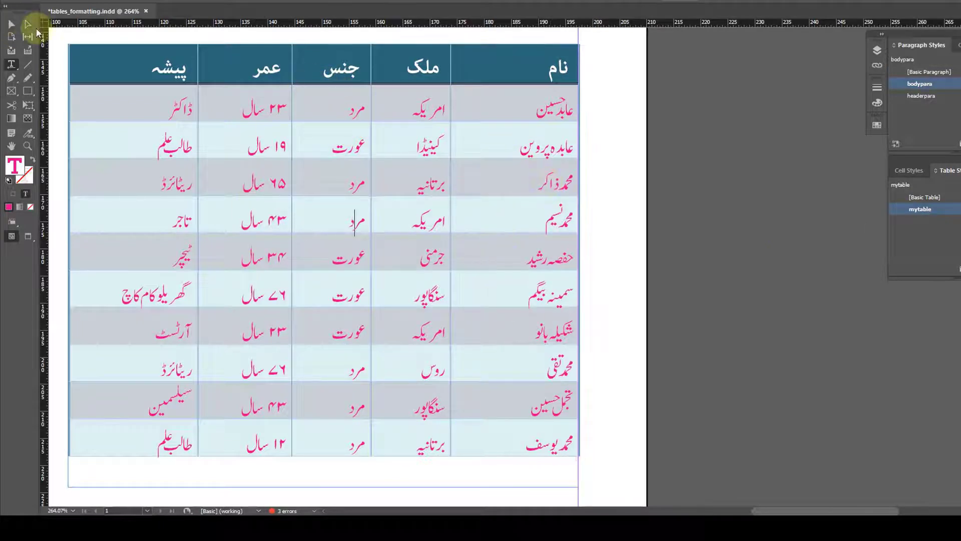
Extend the lower edge of the Urdu table's text frame to fit the overset rows and shift the frame slightly left
{"action": "left_click", "coordinate": [11, 23]}
{"action": "left_click", "coordinate": [707, 303]}
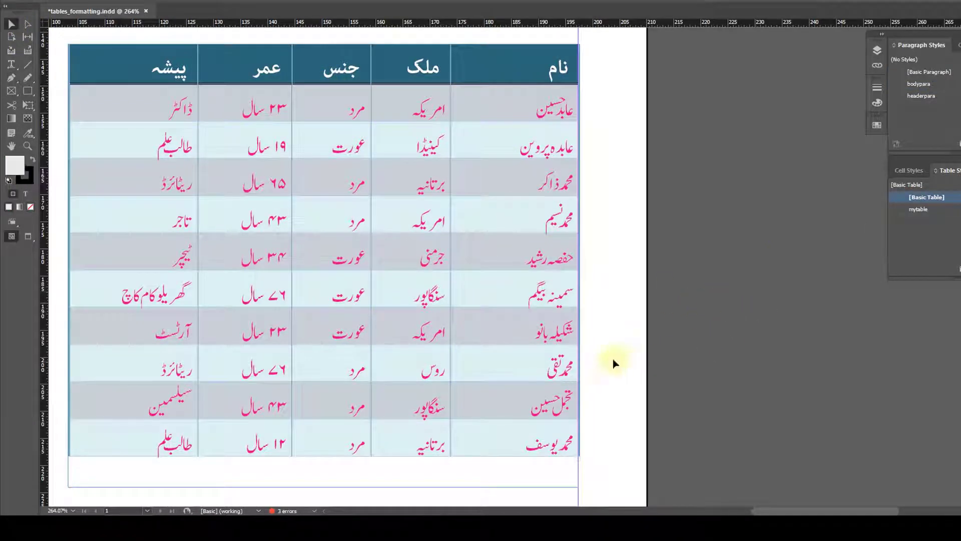
{"action": "key", "text": "ctrl+alt+space"}
{"action": "left_click", "coordinate": [389, 254]}
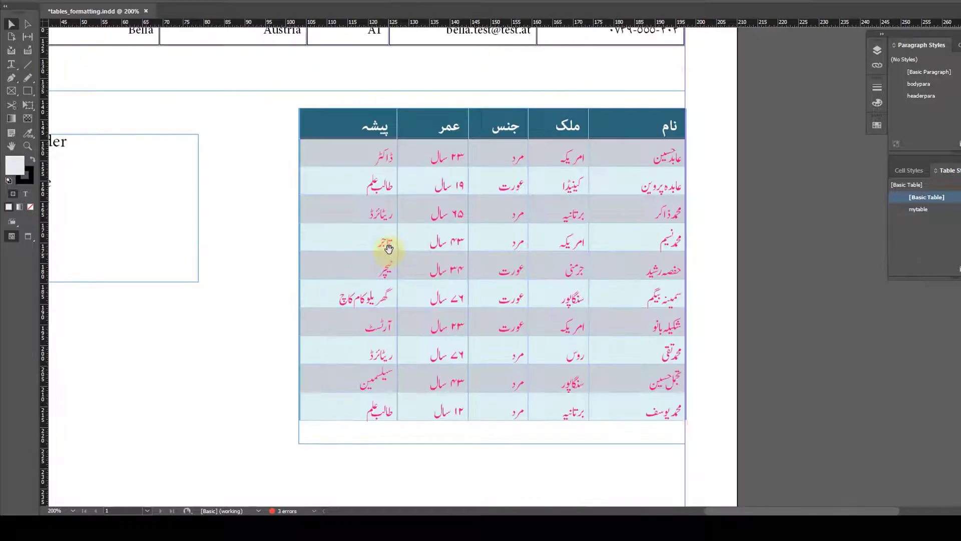
{"action": "scroll", "coordinate": [569, 243], "scroll_direction": "down", "scroll_amount": 3}
{"action": "left_click_drag", "start_coordinate": [494, 280], "coordinate": [500, 281]}
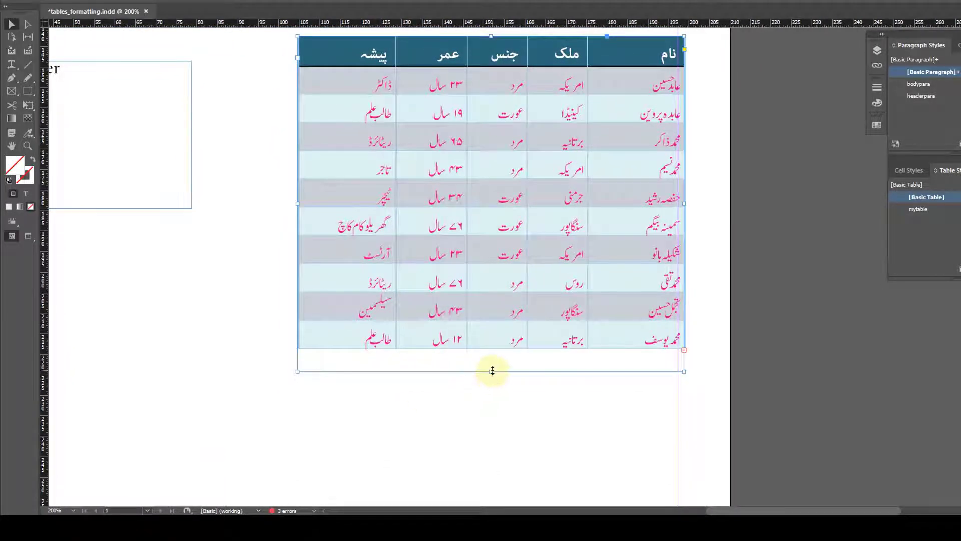
{"action": "left_click_drag", "start_coordinate": [491, 371], "coordinate": [516, 462]}
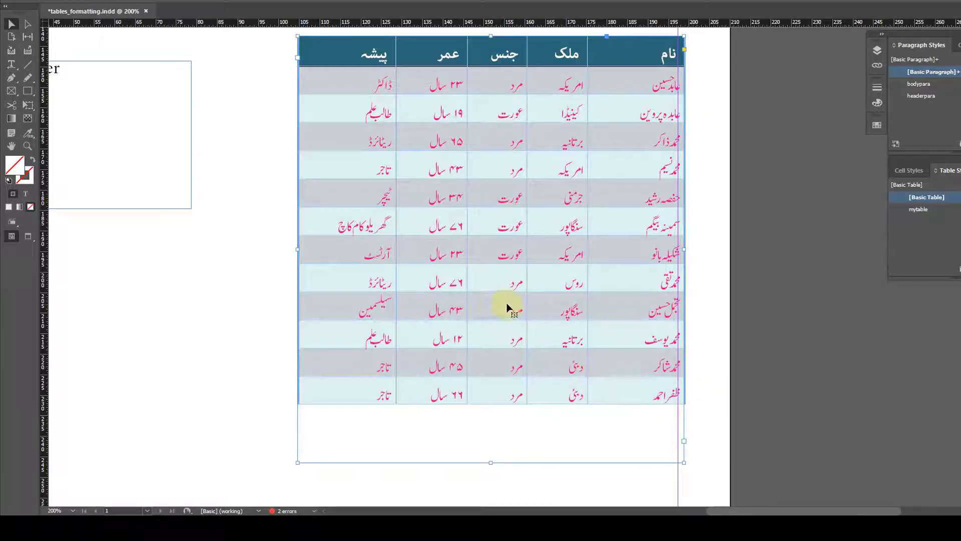
{"action": "left_click_drag", "start_coordinate": [508, 307], "coordinate": [489, 306]}
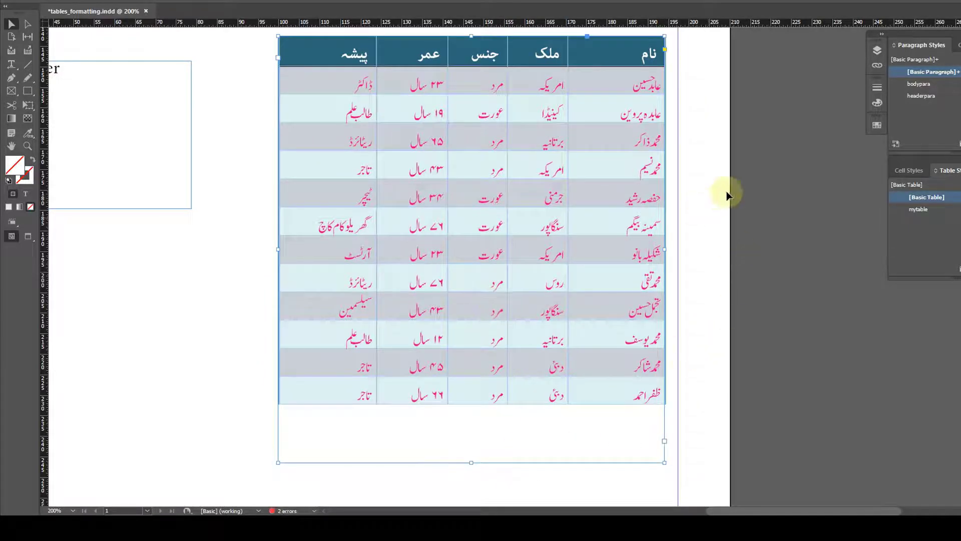
Check the table in preview mode without guides and frame edges, and return to the normal view
{"action": "left_click", "coordinate": [784, 183]}
{"action": "key", "text": "w"}
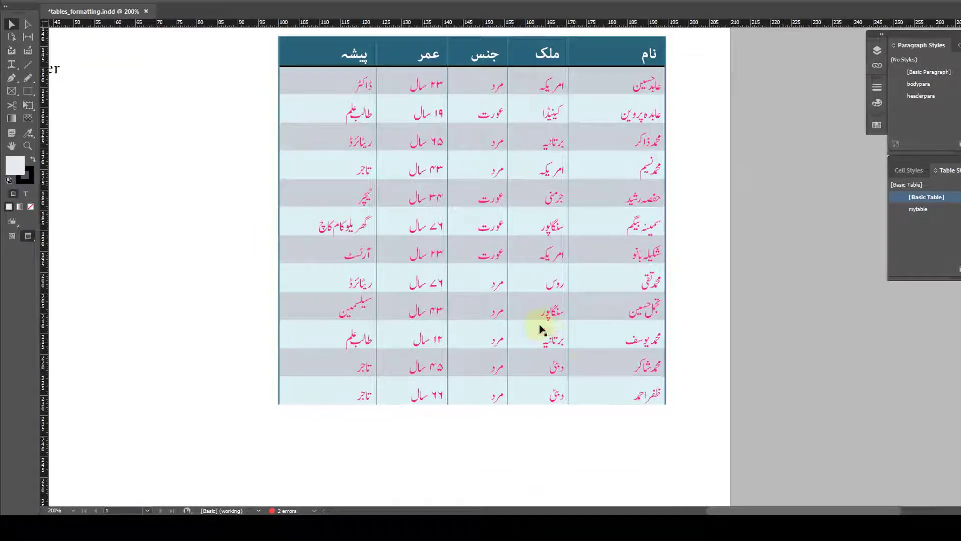
{"action": "left_click", "coordinate": [530, 310]}
{"action": "key", "text": "w"}
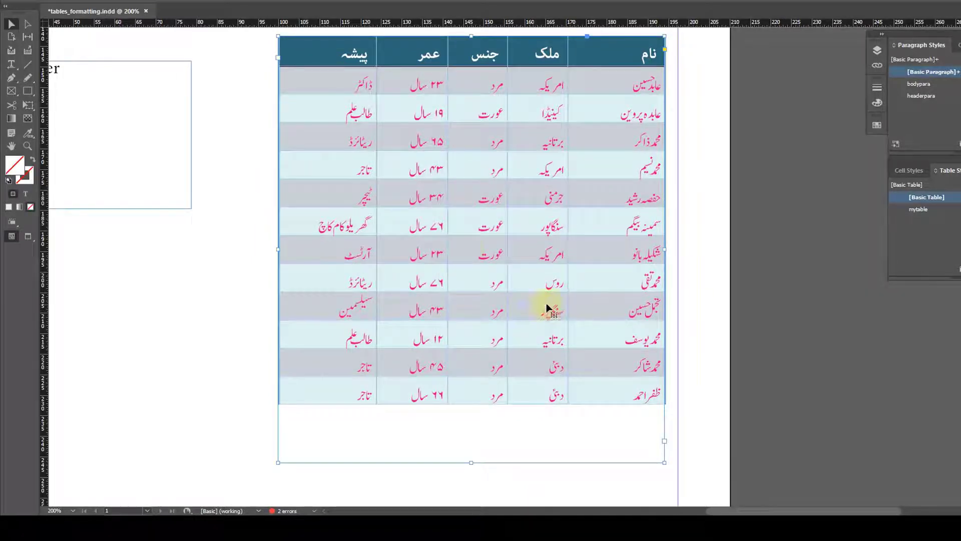
Review the mytable style's table border, row stroke and column stroke settings
{"action": "right_click", "coordinate": [934, 217]}
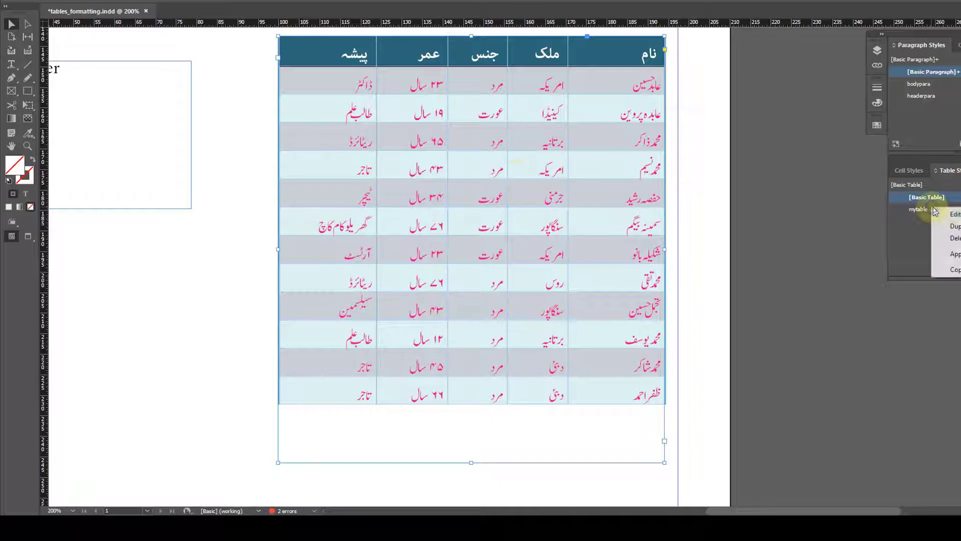
{"action": "left_click", "coordinate": [946, 207]}
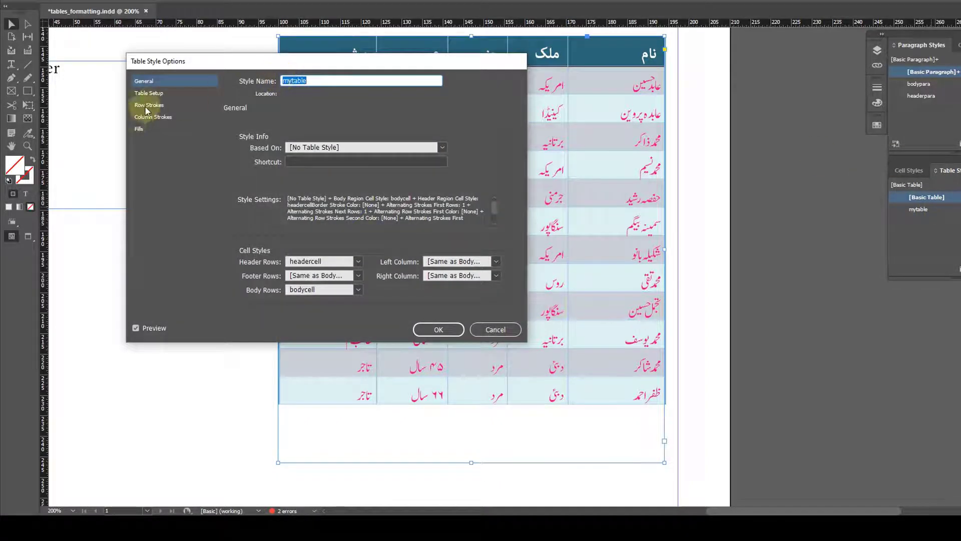
{"action": "left_click", "coordinate": [151, 93]}
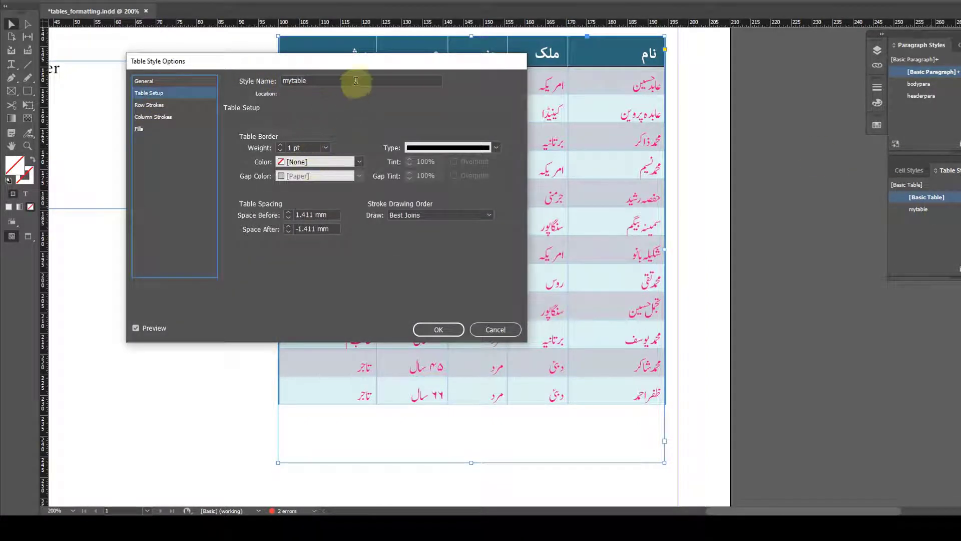
{"action": "left_click_drag", "start_coordinate": [359, 65], "coordinate": [855, 69]}
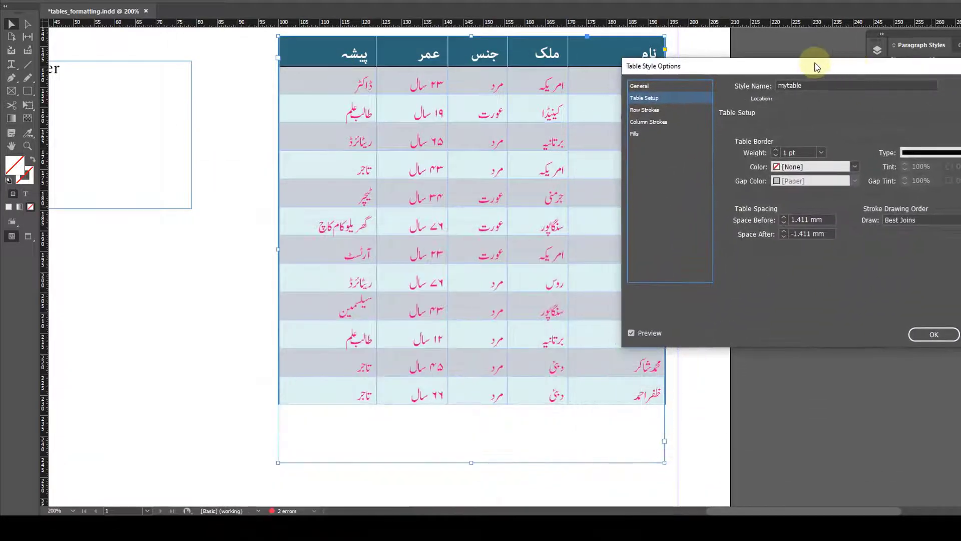
{"action": "left_click", "coordinate": [651, 123]}
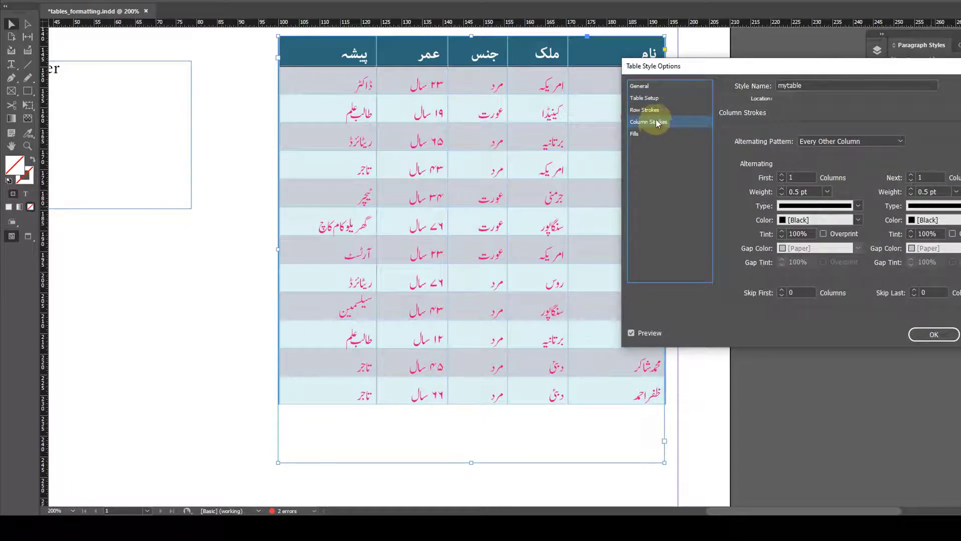
{"action": "mouse_move", "coordinate": [778, 70]}
{"action": "left_mouse_down"}
{"action": "mouse_move", "coordinate": [818, 77]}
{"action": "mouse_move", "coordinate": [839, 17]}
{"action": "left_mouse_up"}
{"action": "left_click", "coordinate": [716, 53]}
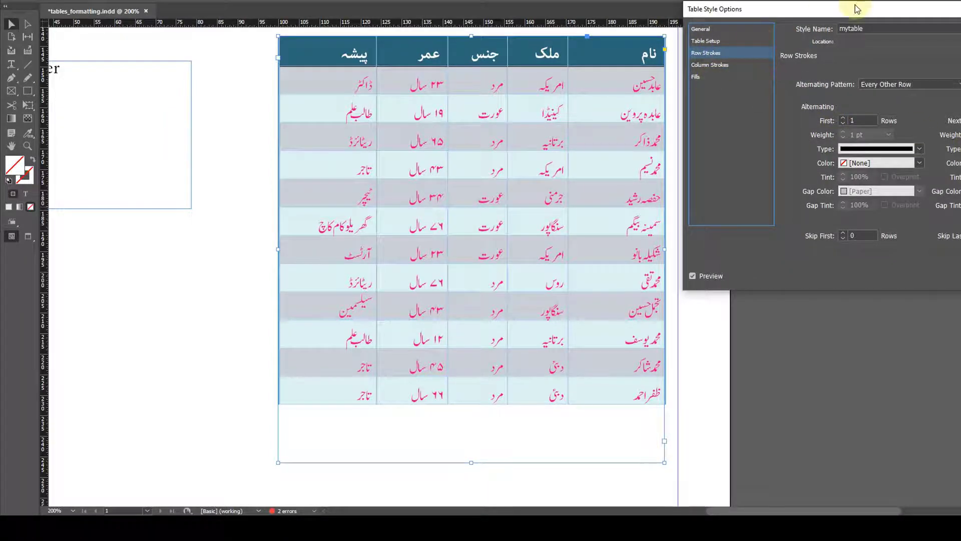
{"action": "left_click", "coordinate": [717, 64]}
{"action": "left_click_drag", "start_coordinate": [891, 13], "coordinate": [789, 0]}
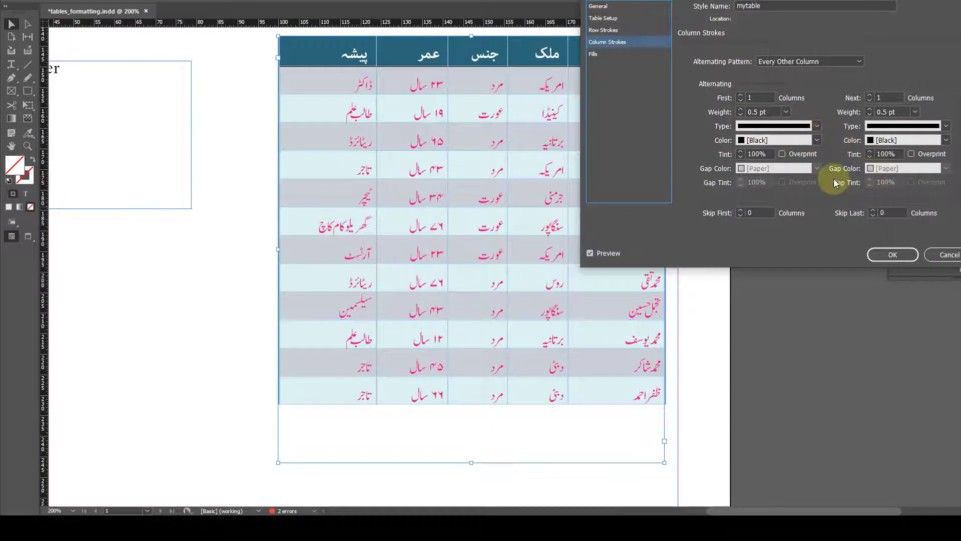
{"action": "left_click", "coordinate": [886, 258]}
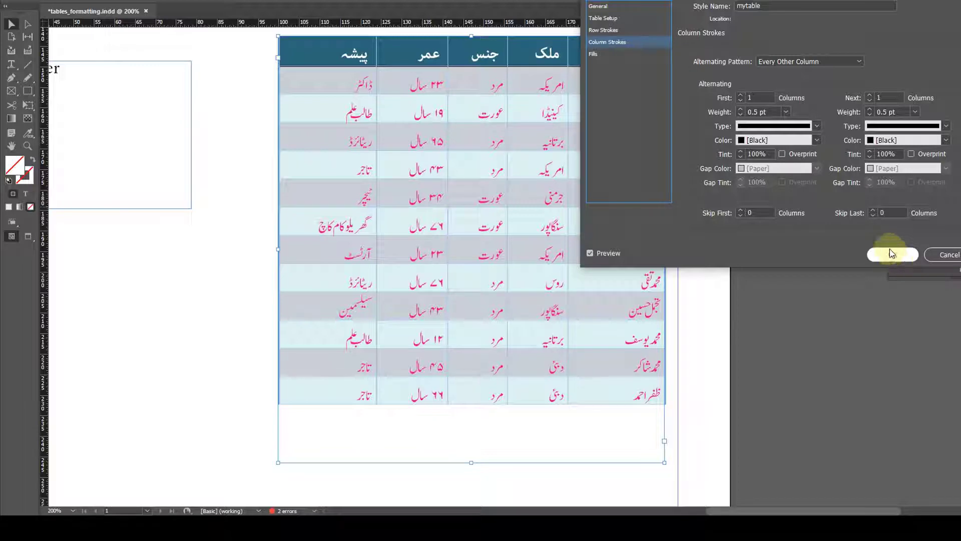
Set the mytable style's table border color to Dark Green and save the style
{"action": "left_click", "coordinate": [609, 20]}
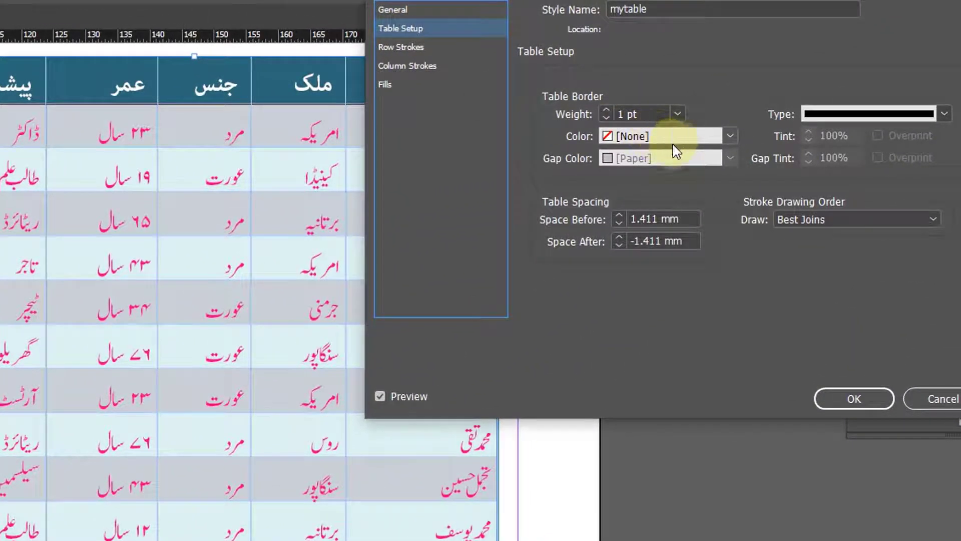
{"action": "left_click", "coordinate": [775, 88]}
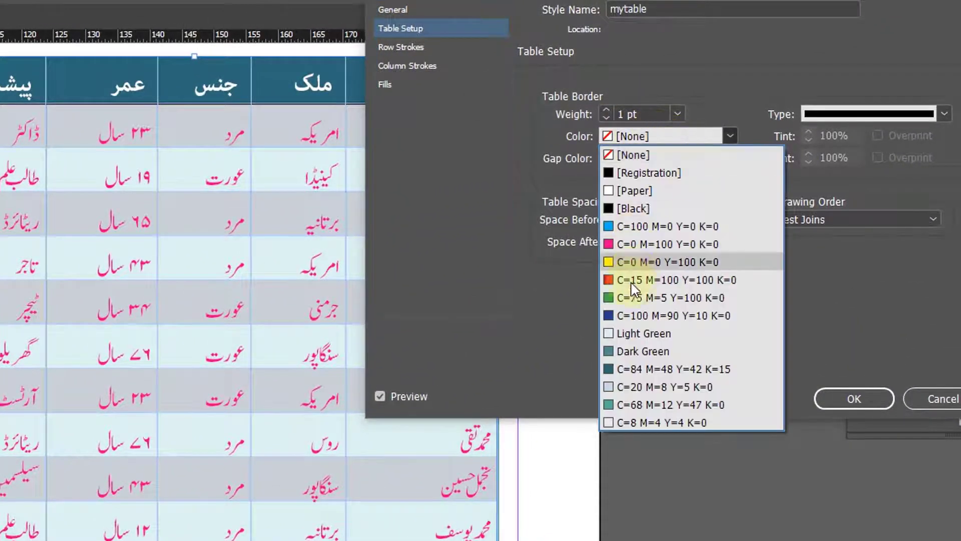
{"action": "left_click", "coordinate": [644, 352]}
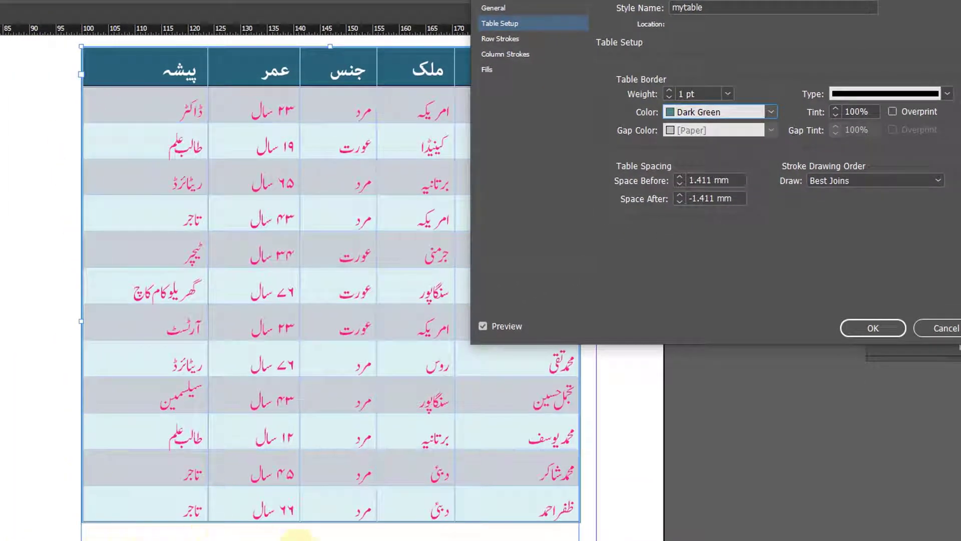
{"action": "left_click", "coordinate": [859, 331]}
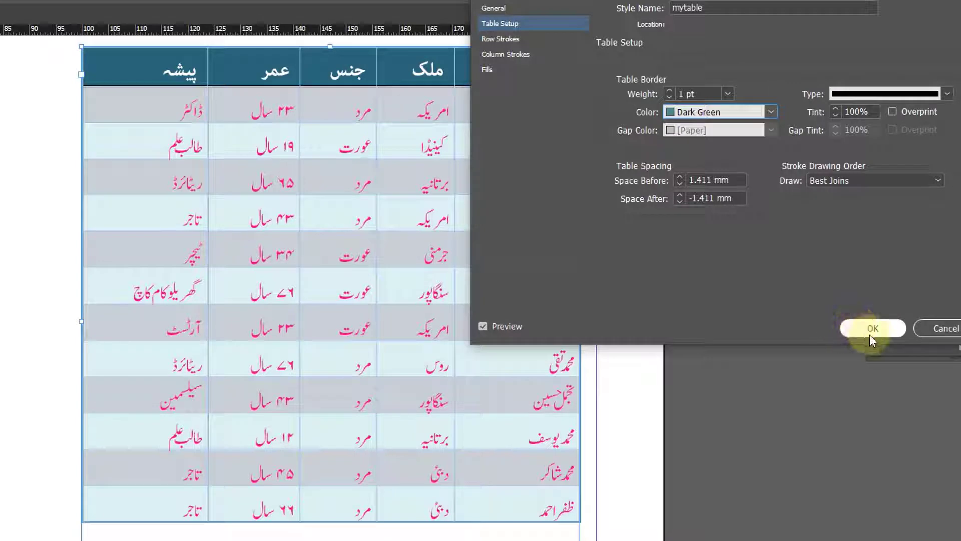
{"action": "left_click", "coordinate": [510, 56]}
{"action": "left_click", "coordinate": [501, 39]}
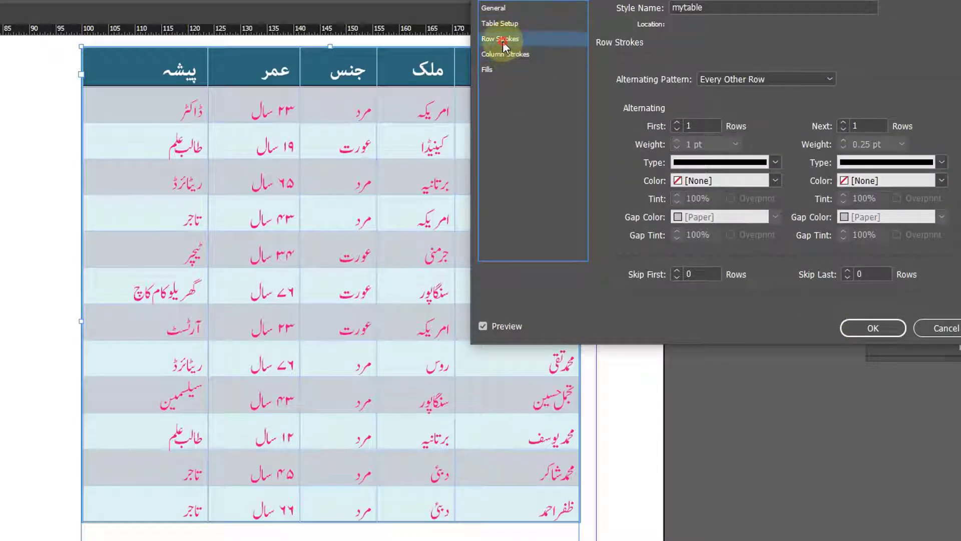
{"action": "left_click", "coordinate": [506, 54]}
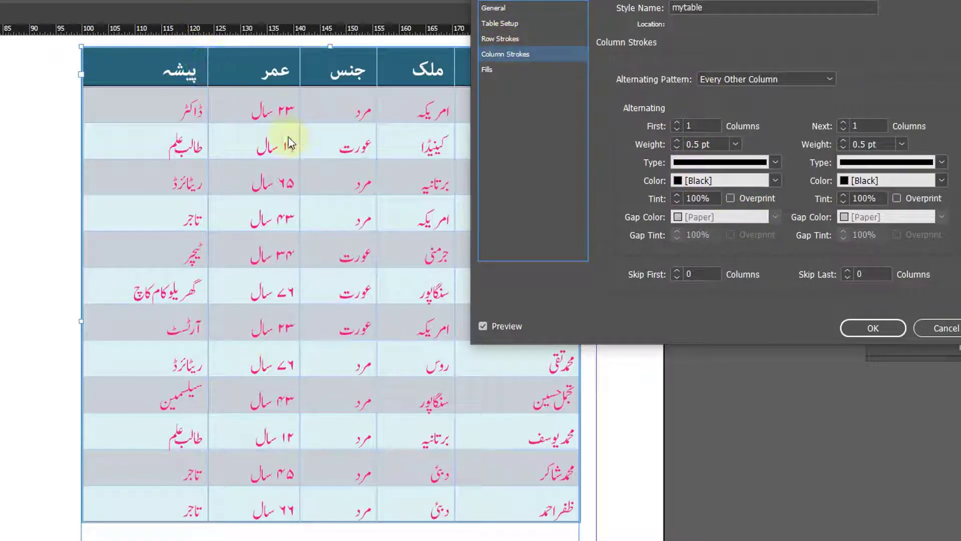
{"action": "left_click", "coordinate": [863, 332]}
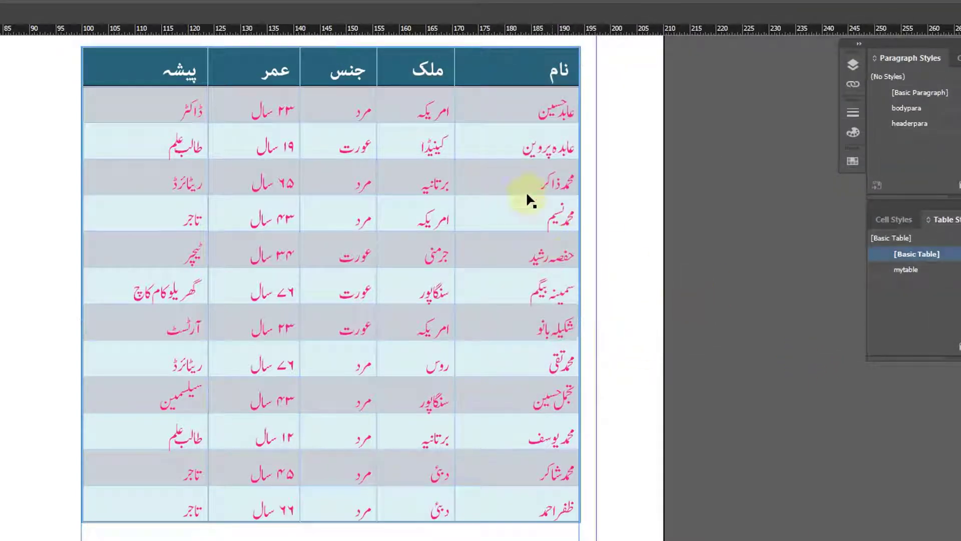
Shift the Urdu table's frame slightly left and down, and hide the frame edges
{"action": "left_click_drag", "start_coordinate": [489, 137], "coordinate": [471, 146]}
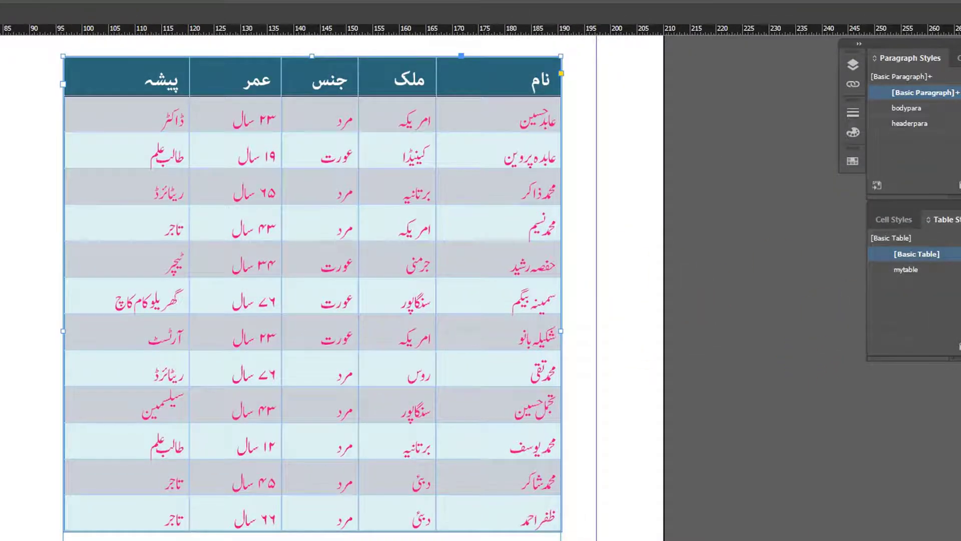
{"action": "key", "text": "alt+v"}
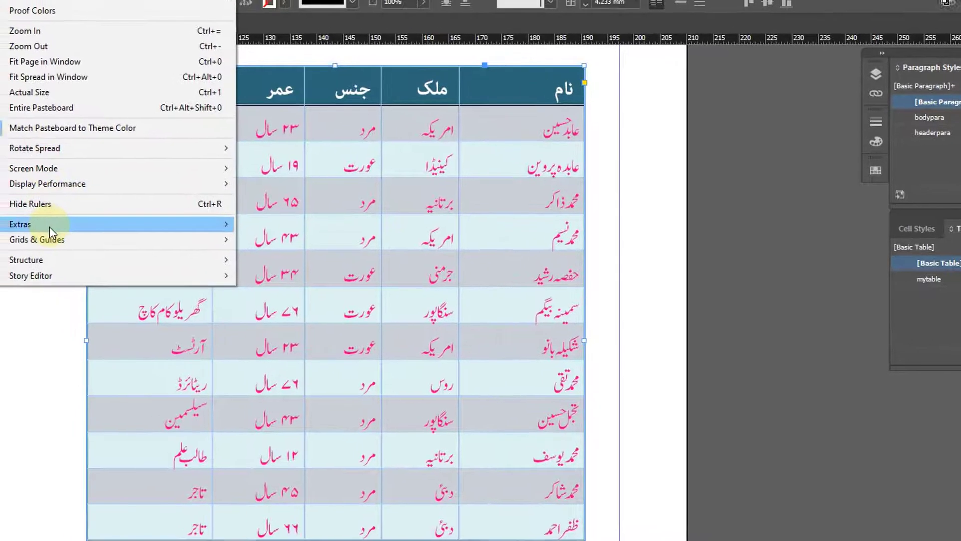
{"action": "mouse_move", "coordinate": [49, 227]}
{"action": "left_click", "coordinate": [303, 225]}
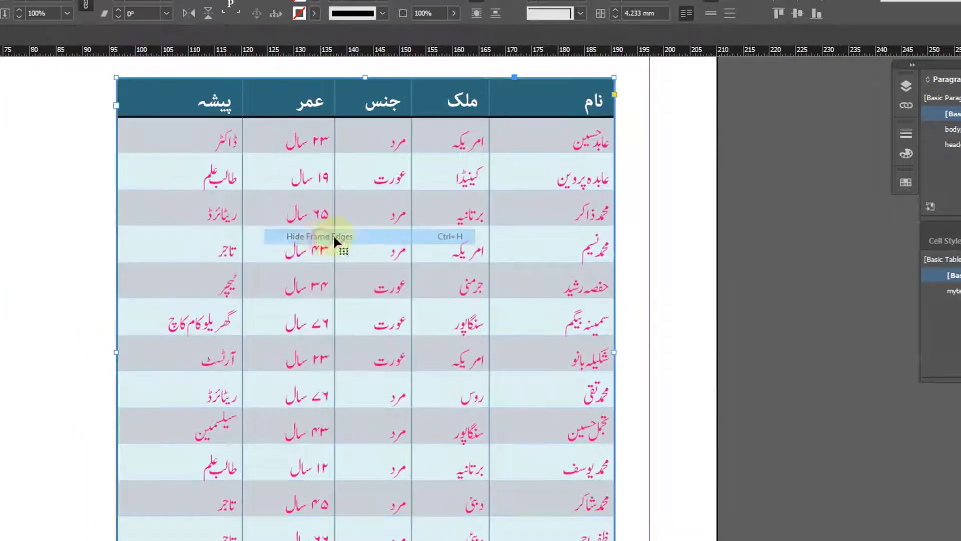
{"action": "left_click", "coordinate": [745, 252]}
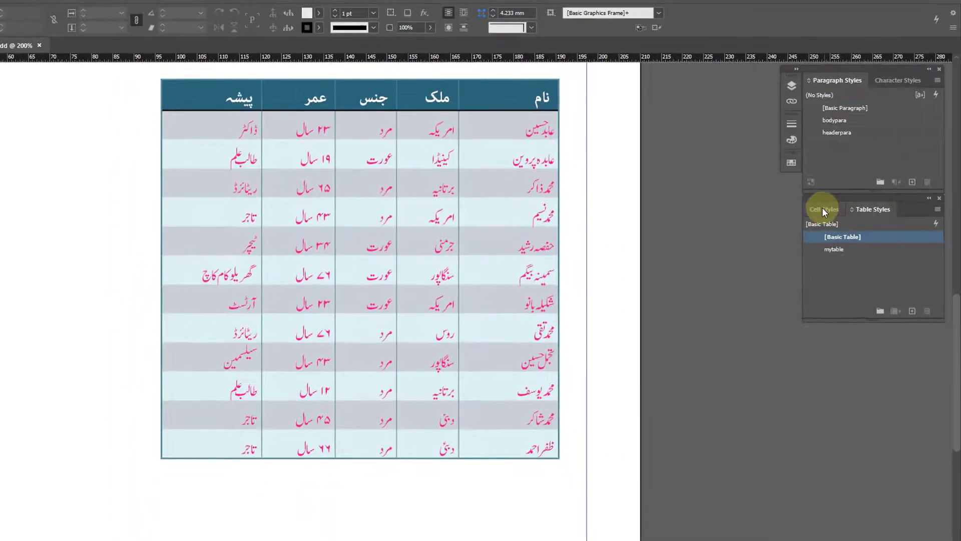
Review the stroke and fill settings of the headercell cell style
{"action": "left_click", "coordinate": [944, 241]}
{"action": "right_click", "coordinate": [848, 263]}
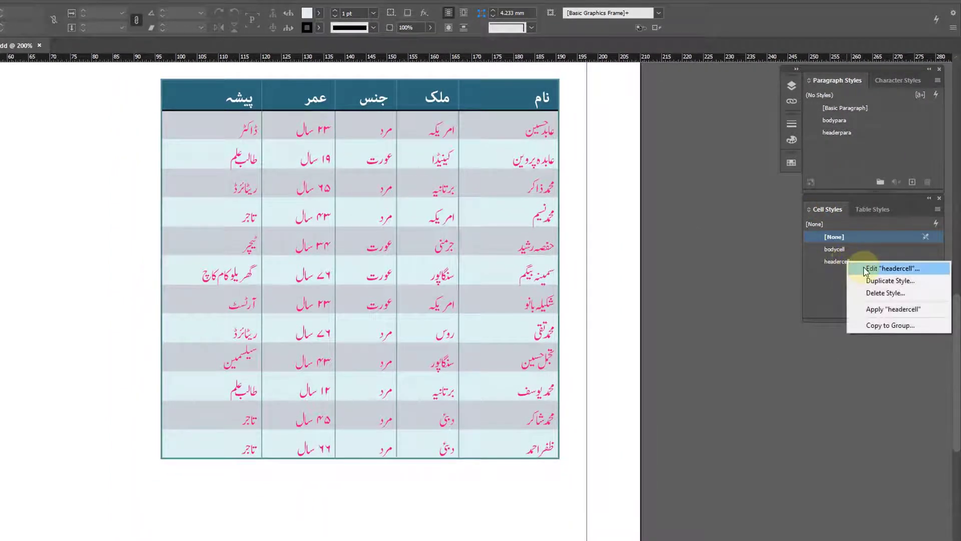
{"action": "left_click", "coordinate": [865, 268]}
{"action": "left_click_drag", "start_coordinate": [150, 89], "coordinate": [346, 165]}
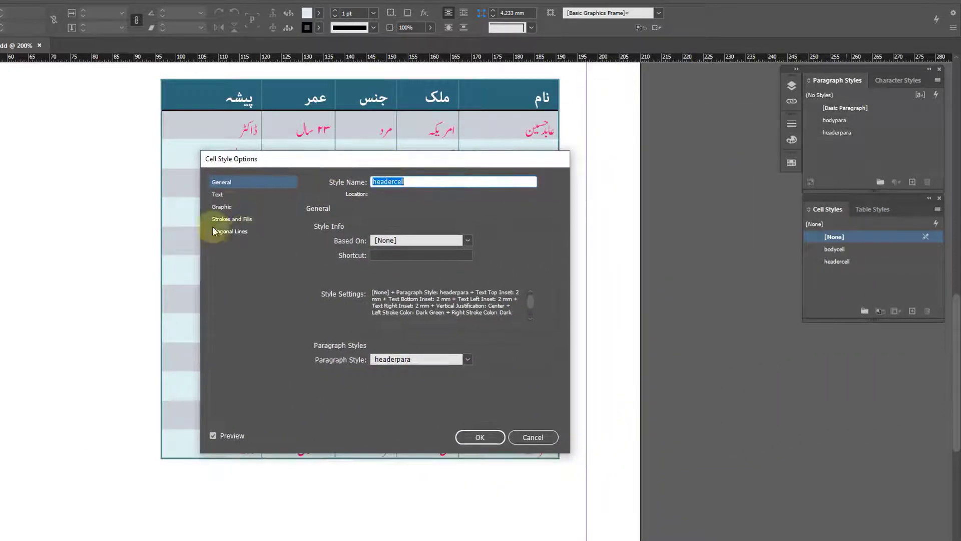
{"action": "left_click", "coordinate": [233, 218]}
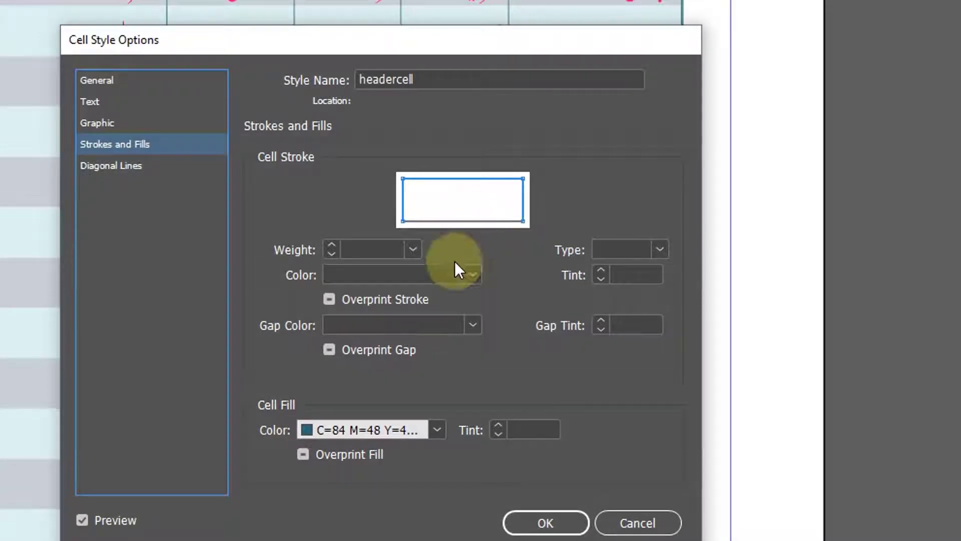
{"action": "left_click", "coordinate": [454, 221]}
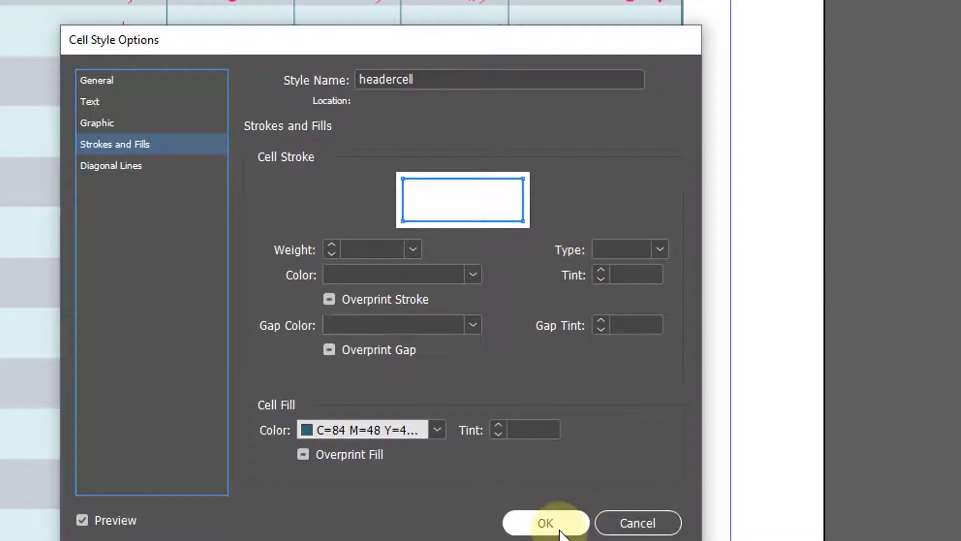
{"action": "left_click", "coordinate": [546, 523]}
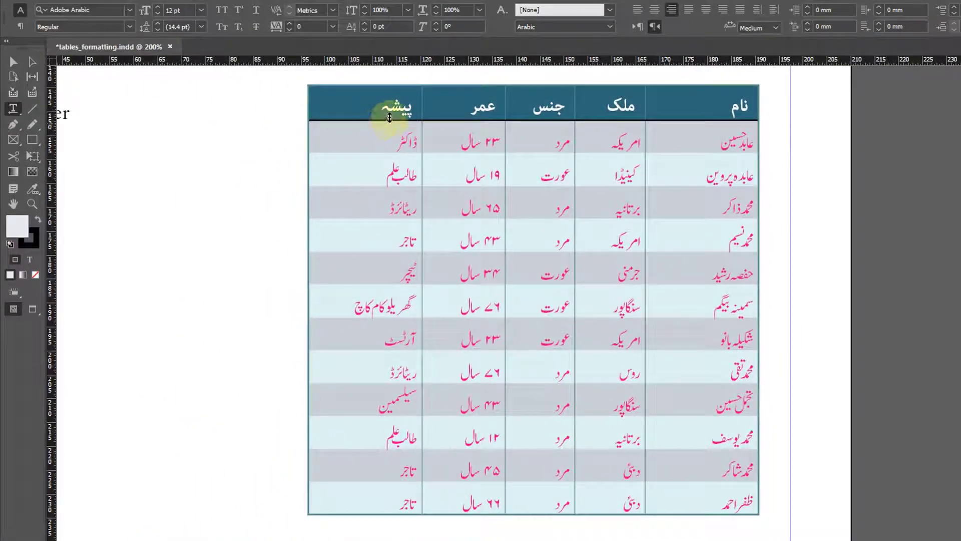
Remove the bottom stroke from the Urdu table's header row by setting its stroke color to None
{"action": "left_click", "coordinate": [372, 106]}
{"action": "left_click_drag", "start_coordinate": [395, 104], "coordinate": [697, 108]}
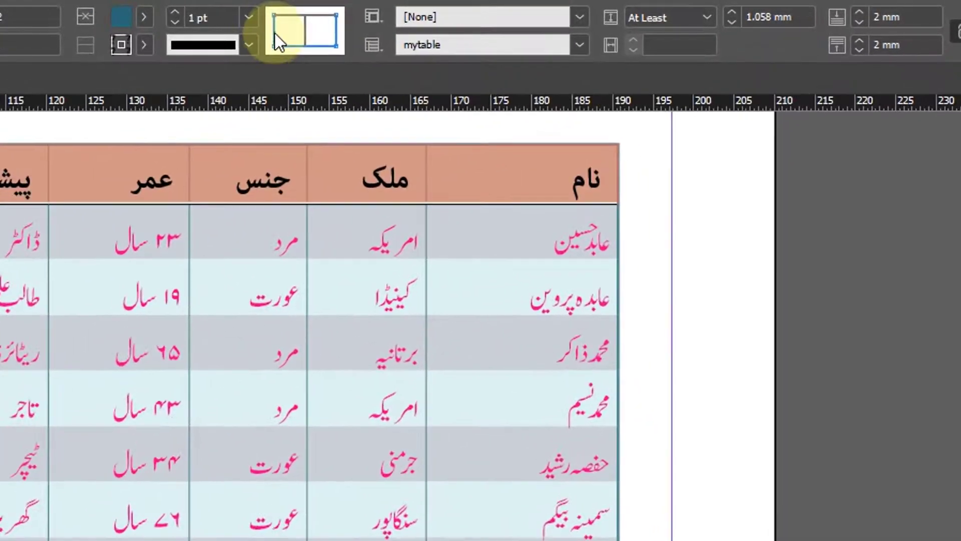
{"action": "left_click", "coordinate": [336, 35]}
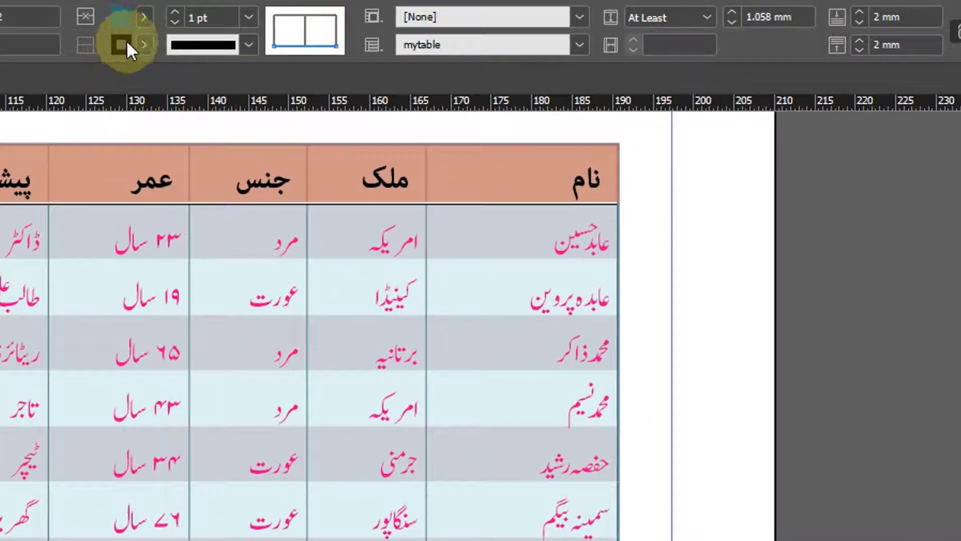
{"action": "left_click", "coordinate": [144, 45]}
{"action": "left_click", "coordinate": [32, 111]}
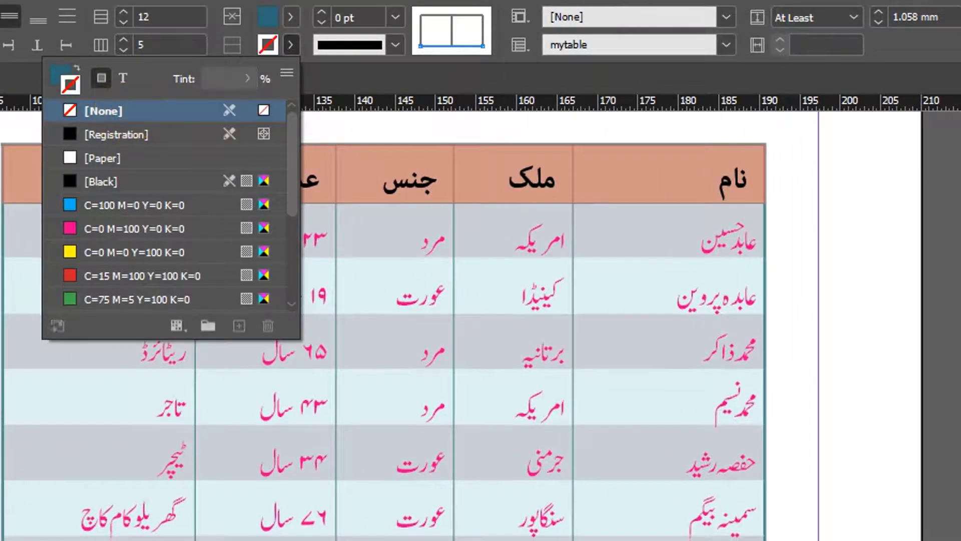
{"action": "key", "text": "Escape"}
{"action": "key", "text": "Escape"}
{"action": "key", "text": "ctrl+shift+a"}
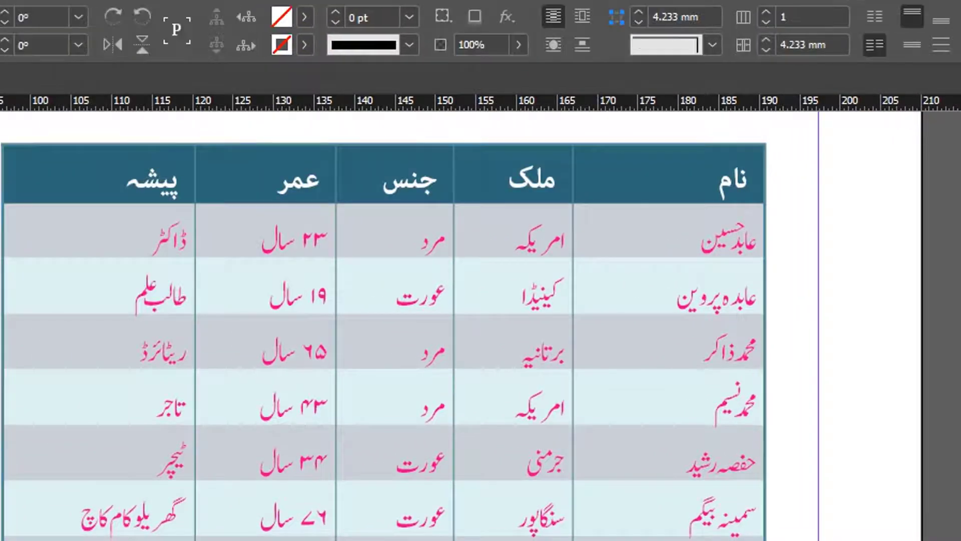
Move the Urdu table's frame slightly right and up so that it meets the page's right margin
{"action": "left_click", "coordinate": [624, 538]}
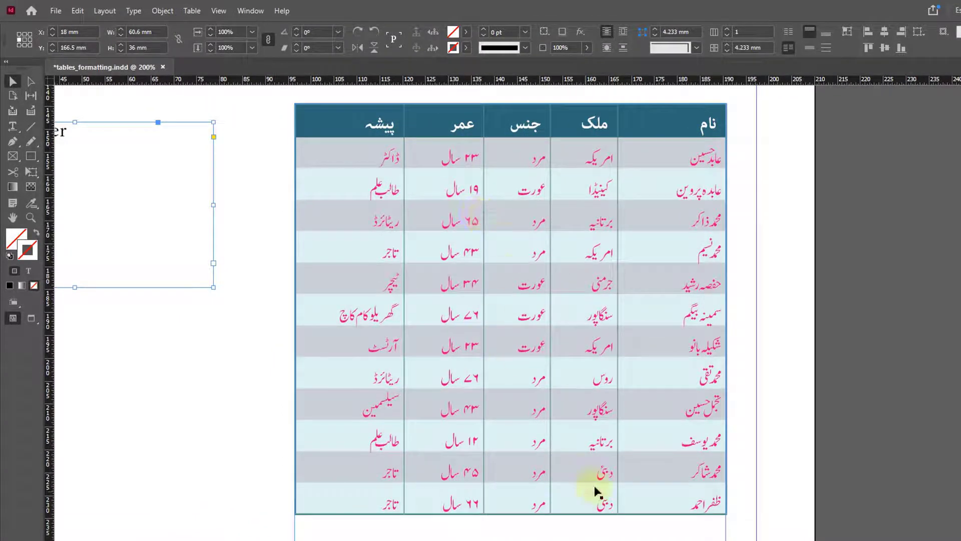
{"action": "left_click", "coordinate": [459, 314], "text": "alt"}
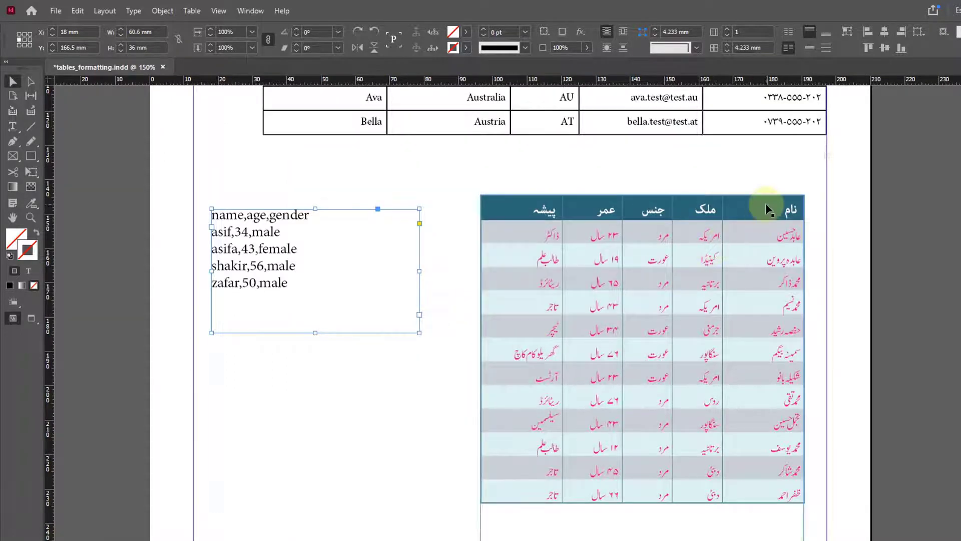
{"action": "left_click_drag", "start_coordinate": [766, 207], "coordinate": [785, 204]}
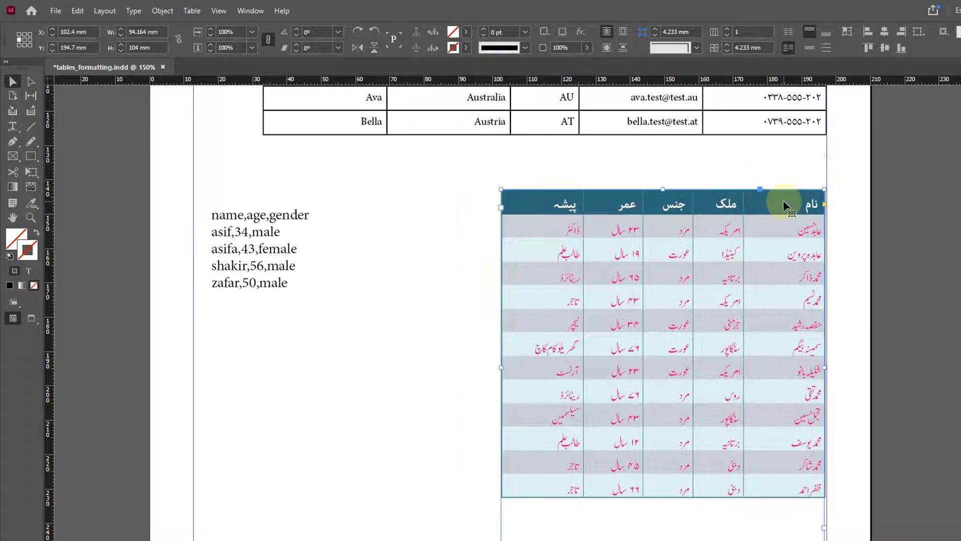
{"action": "scroll", "coordinate": [736, 296], "scroll_direction": "up", "scroll_amount": 3}
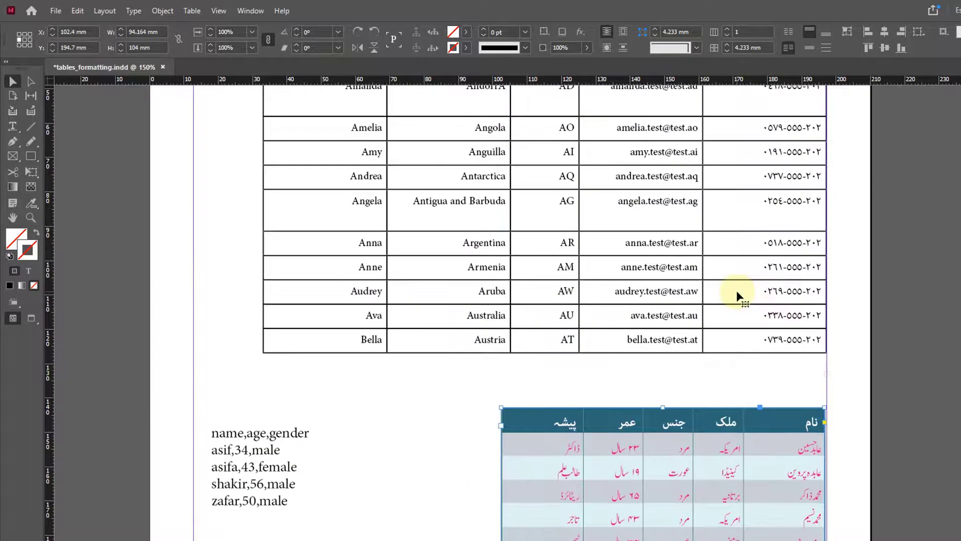
{"action": "scroll", "coordinate": [732, 288], "scroll_direction": "down", "scroll_amount": 3}
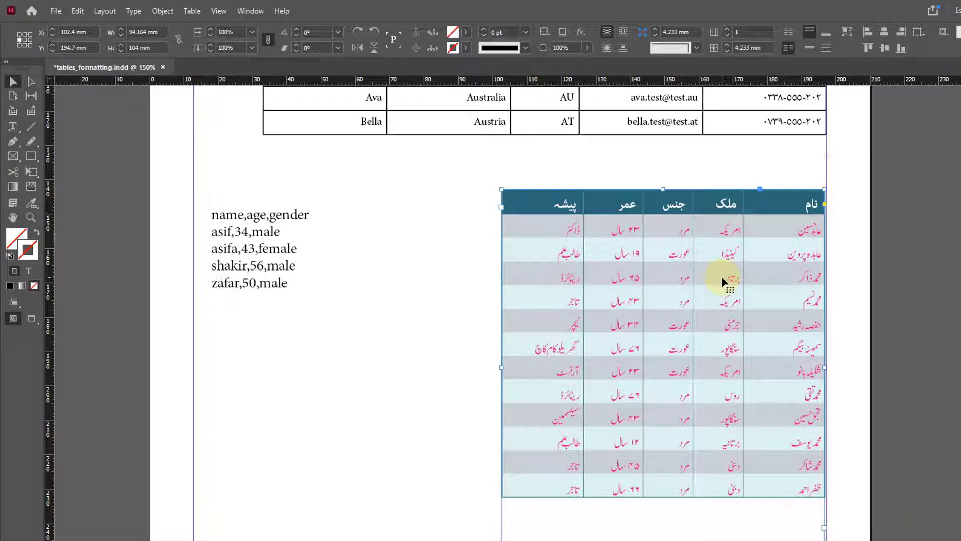
Convert all the name, age and gender text to a table with Comma columns, Paragraph rows and the Basic Table style
{"action": "left_click", "coordinate": [340, 279]}
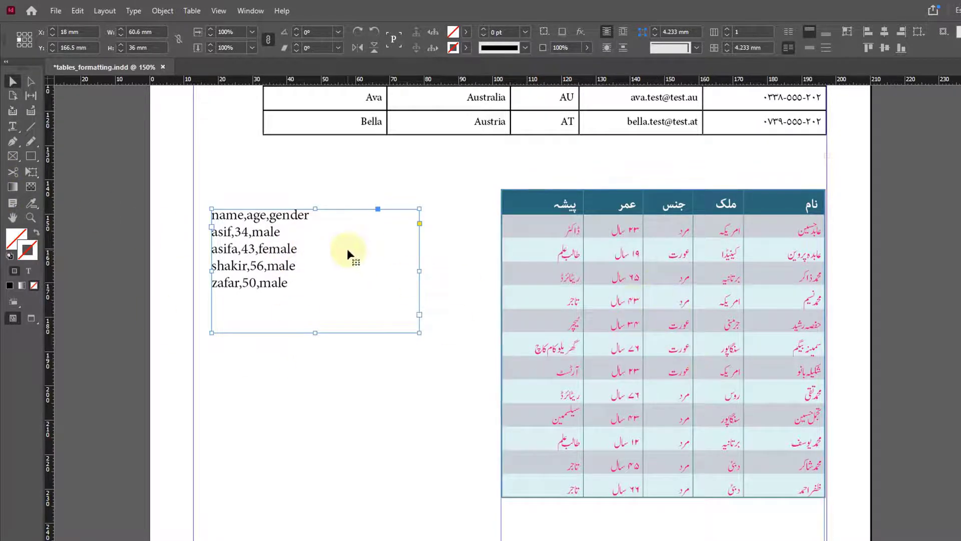
{"action": "left_click", "coordinate": [12, 126]}
{"action": "left_click", "coordinate": [258, 246]}
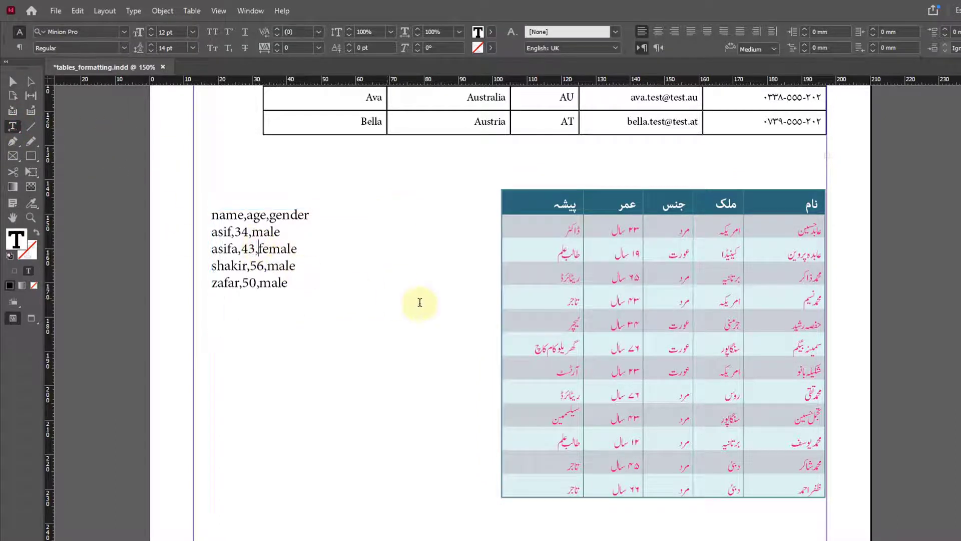
{"action": "key", "text": "ctrl+a"}
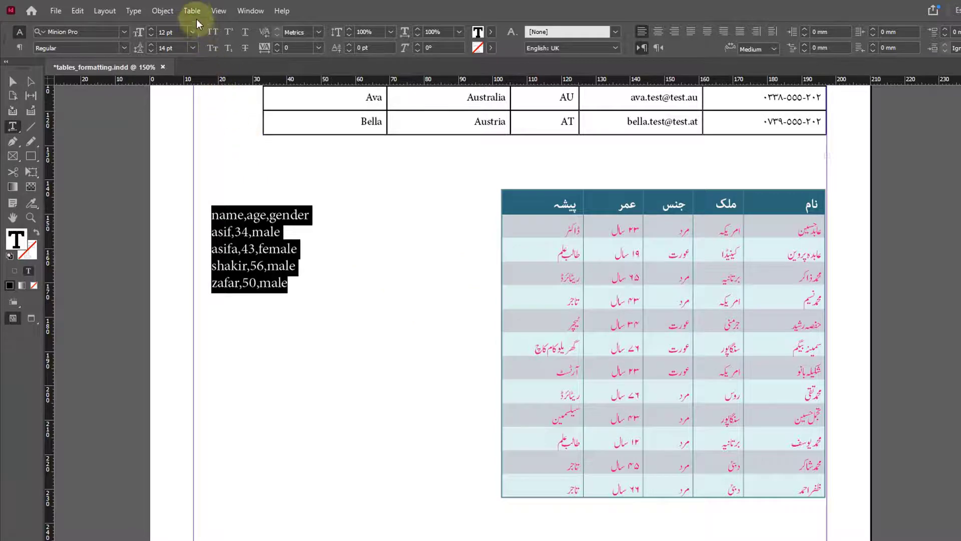
{"action": "left_click", "coordinate": [192, 11]}
{"action": "left_click", "coordinate": [210, 41]}
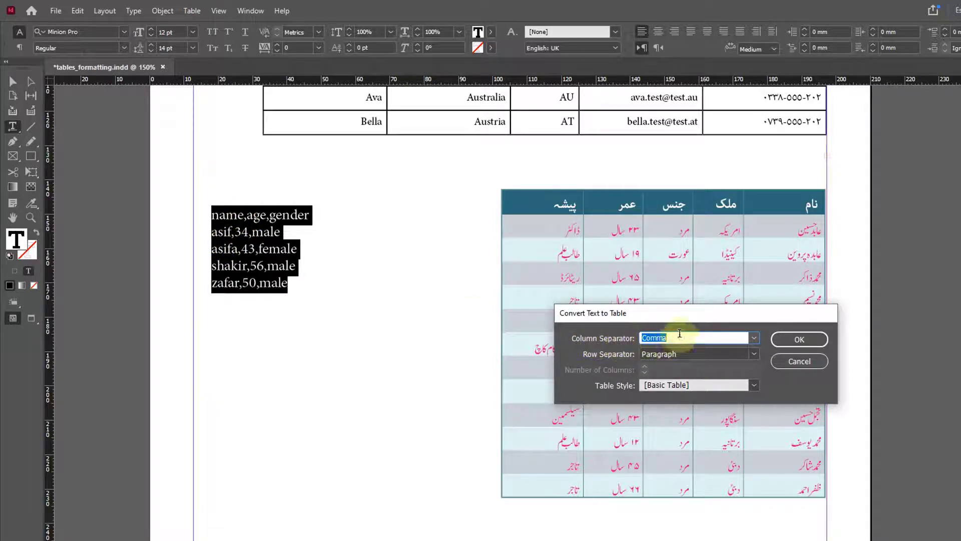
{"action": "left_click", "coordinate": [778, 345]}
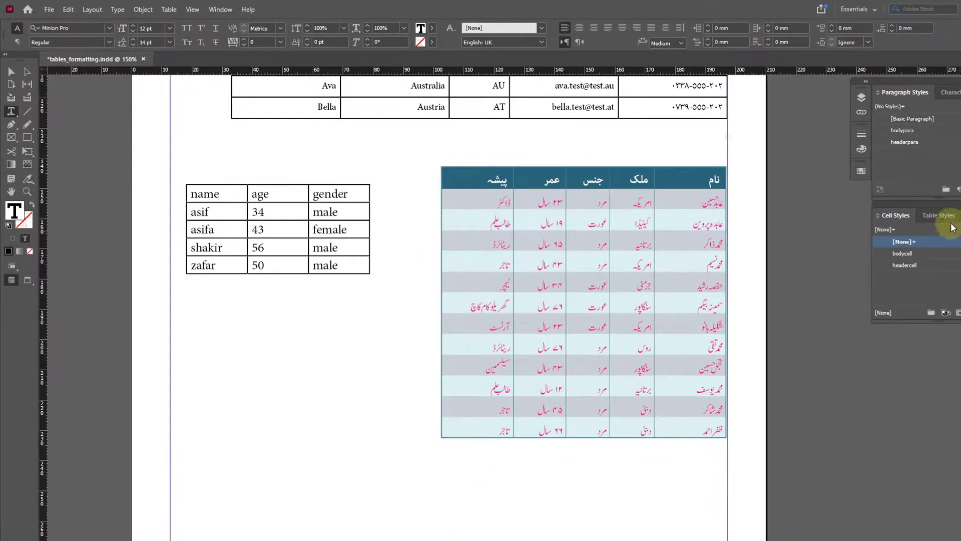
Apply the mytable table style to the new name, age and gender table
{"action": "left_click", "coordinate": [950, 222]}
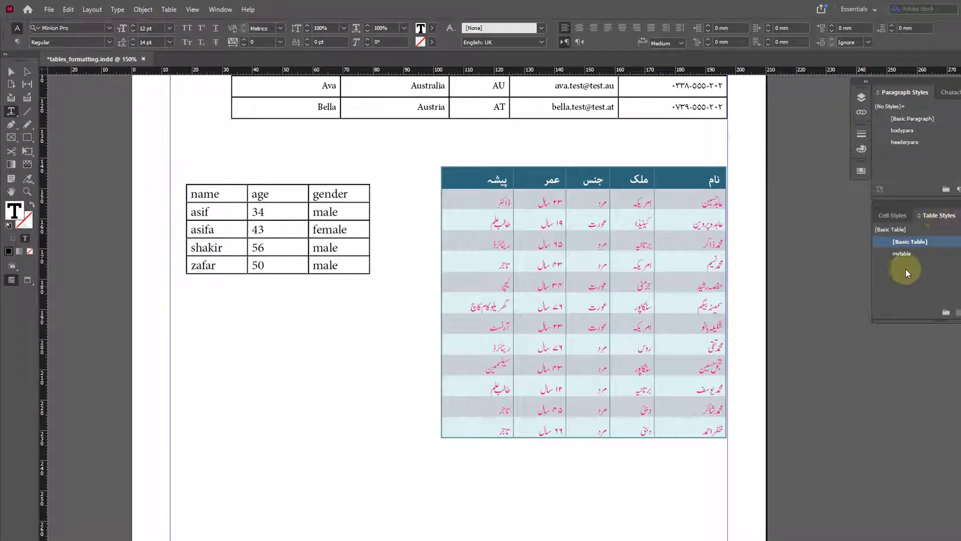
{"action": "left_click", "coordinate": [904, 254]}
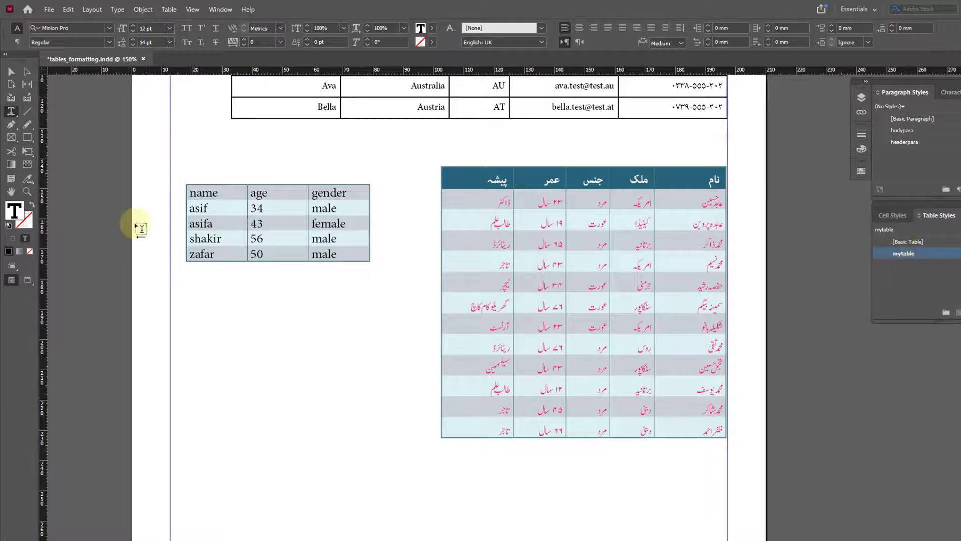
{"action": "left_click", "coordinate": [11, 73]}
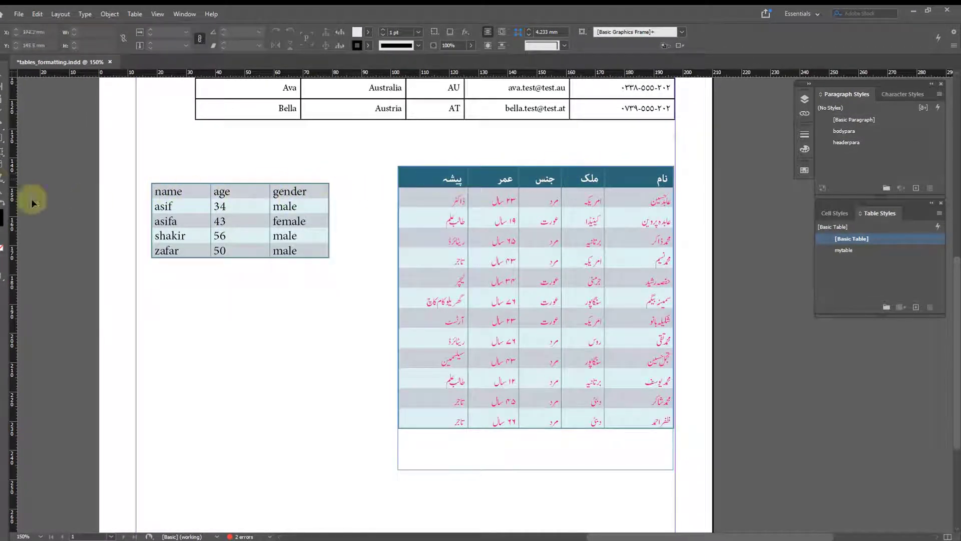
Convert the first row of the name, age and gender table to a header row
{"action": "left_click", "coordinate": [164, 186]}
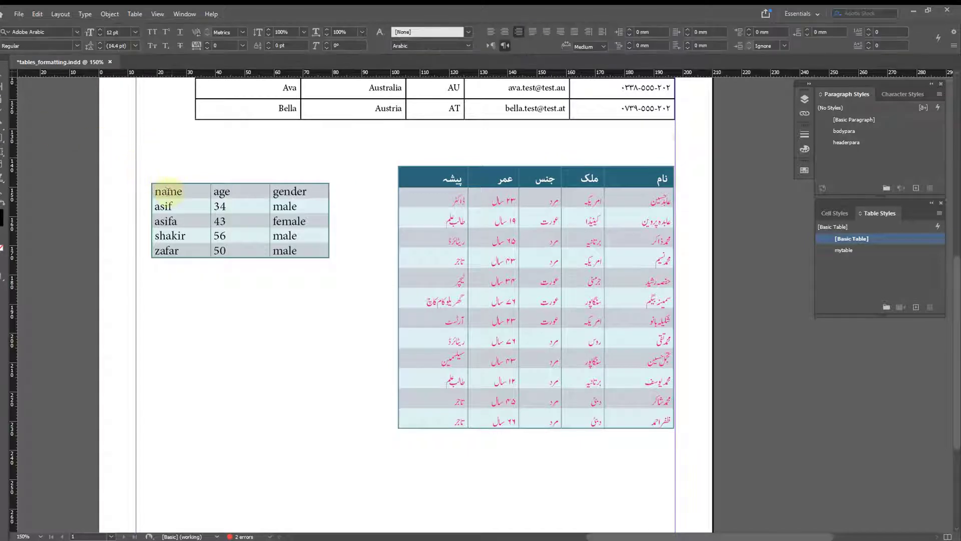
{"action": "left_click_drag", "start_coordinate": [168, 191], "coordinate": [286, 194]}
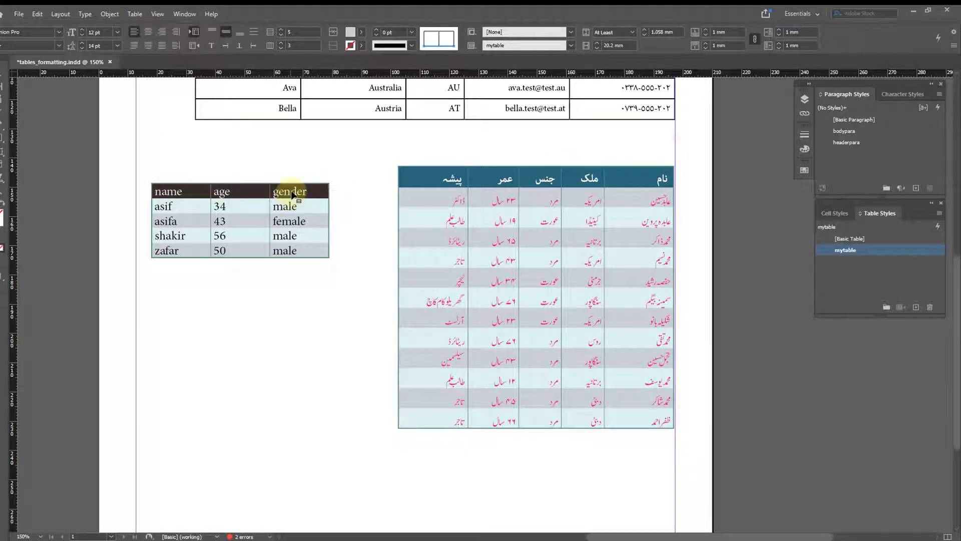
{"action": "right_click", "coordinate": [292, 195]}
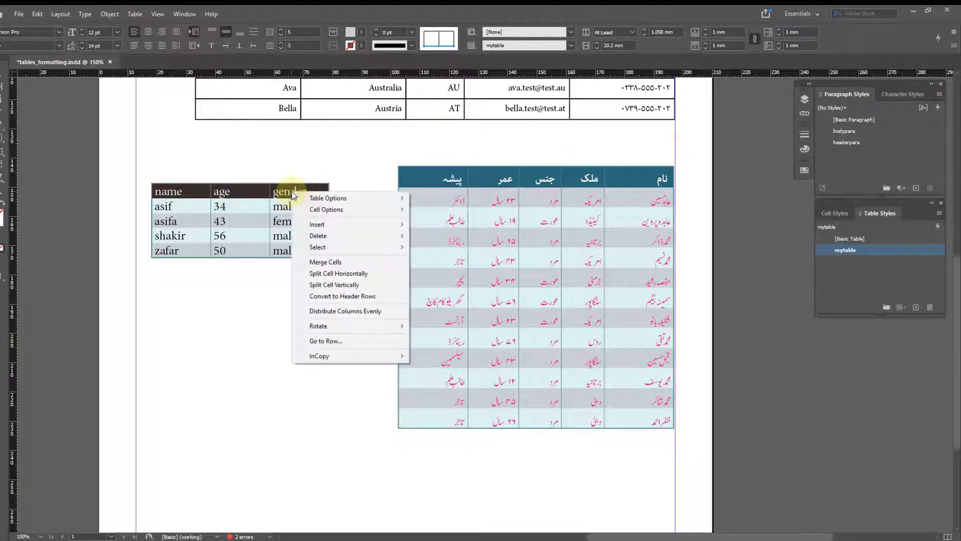
{"action": "left_click", "coordinate": [360, 296]}
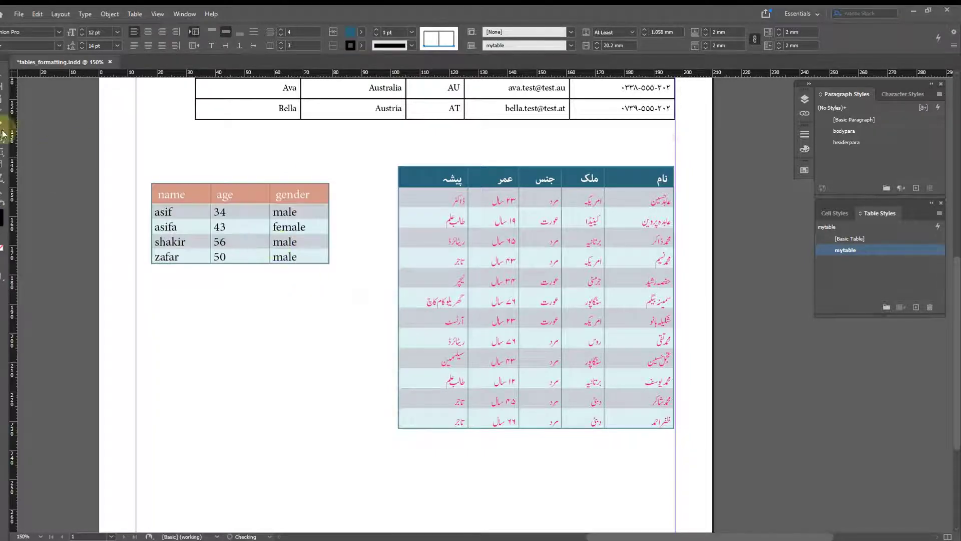
{"action": "left_click", "coordinate": [2, 76]}
{"action": "left_click", "coordinate": [269, 336]}
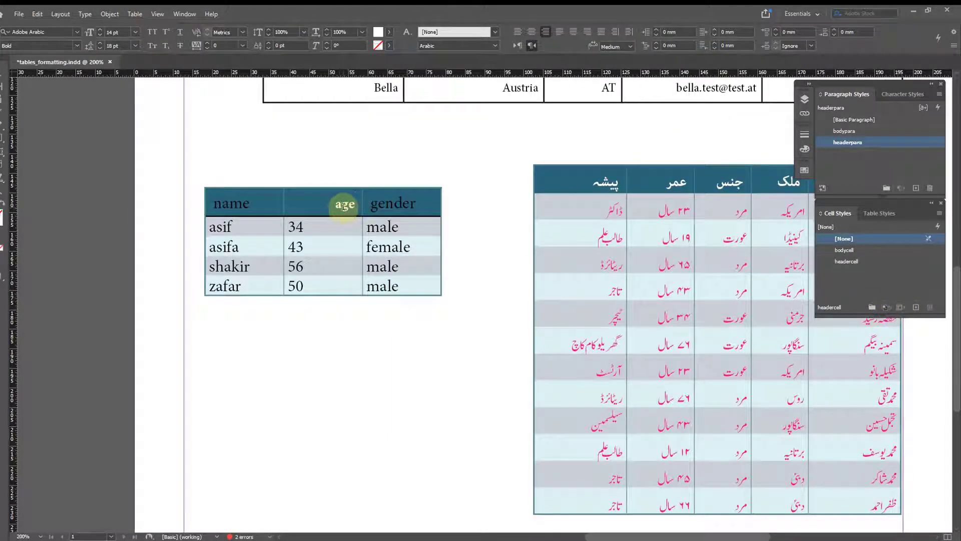
Clear the overrides in the name, age and gender header cells so they follow the headercell and headerpara styles
{"action": "left_click_drag", "start_coordinate": [346, 205], "coordinate": [307, 208]}
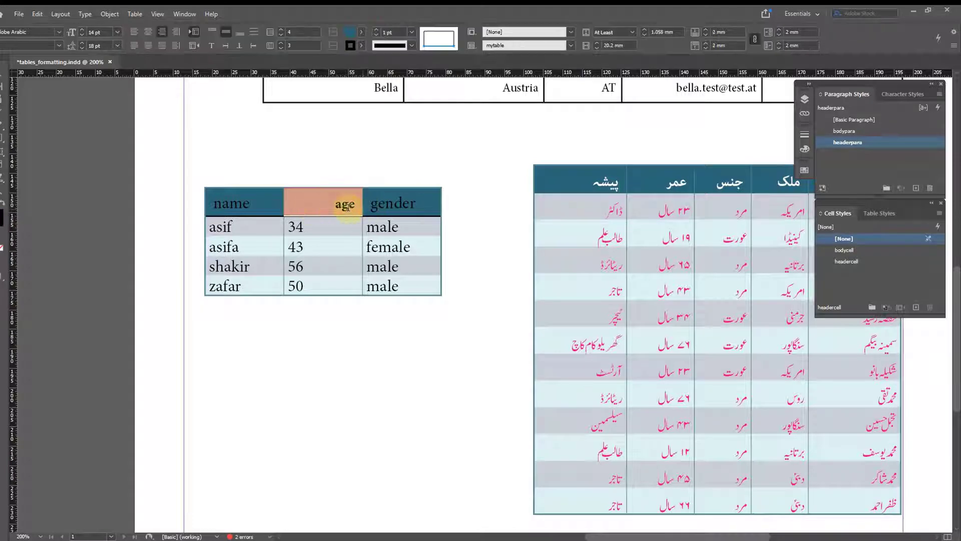
{"action": "left_click", "coordinate": [342, 207]}
{"action": "left_click_drag", "start_coordinate": [215, 203], "coordinate": [410, 201]}
{"action": "left_click", "coordinate": [896, 308]}
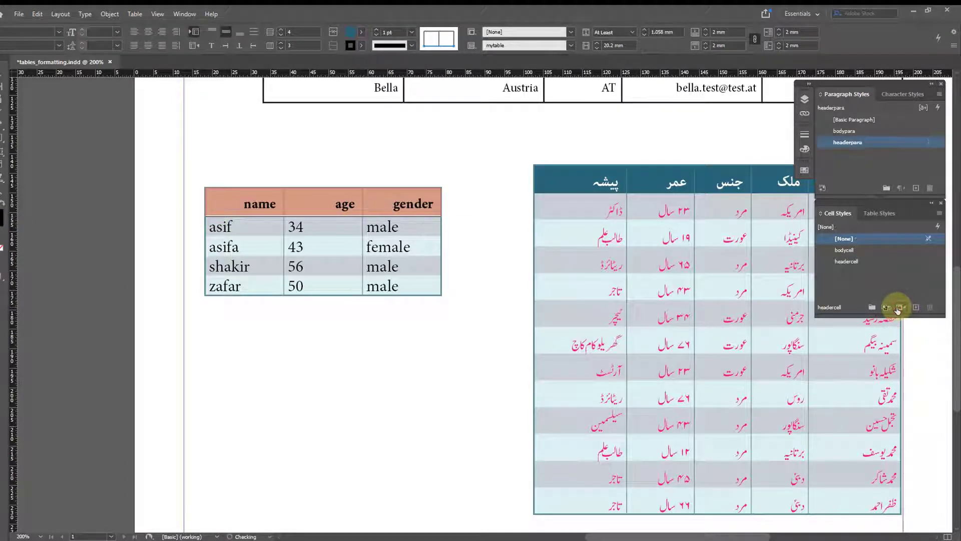
Clear the overrides in all body rows of the name, age and gender table so they follow the bodycell style
{"action": "left_click", "coordinate": [328, 224]}
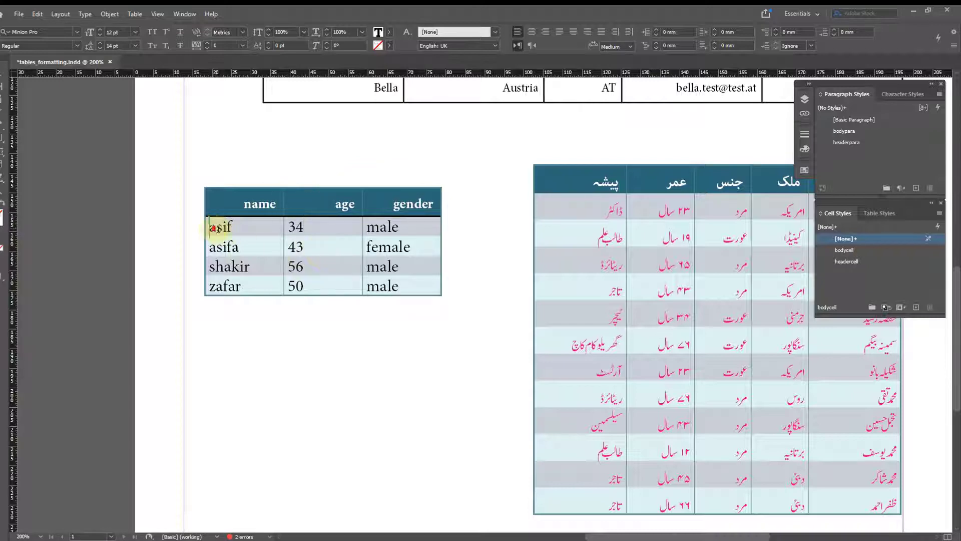
{"action": "left_click_drag", "start_coordinate": [217, 229], "coordinate": [436, 286]}
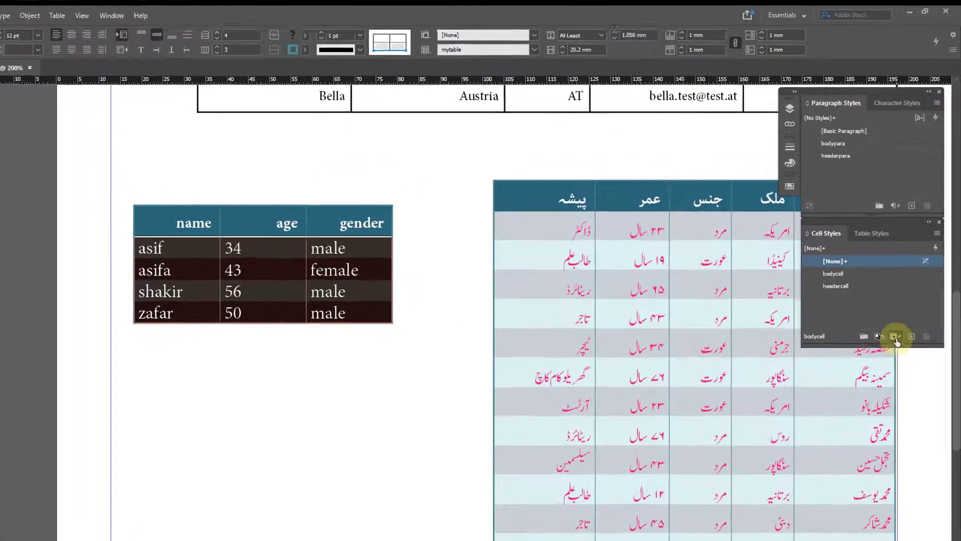
{"action": "left_click", "coordinate": [894, 336]}
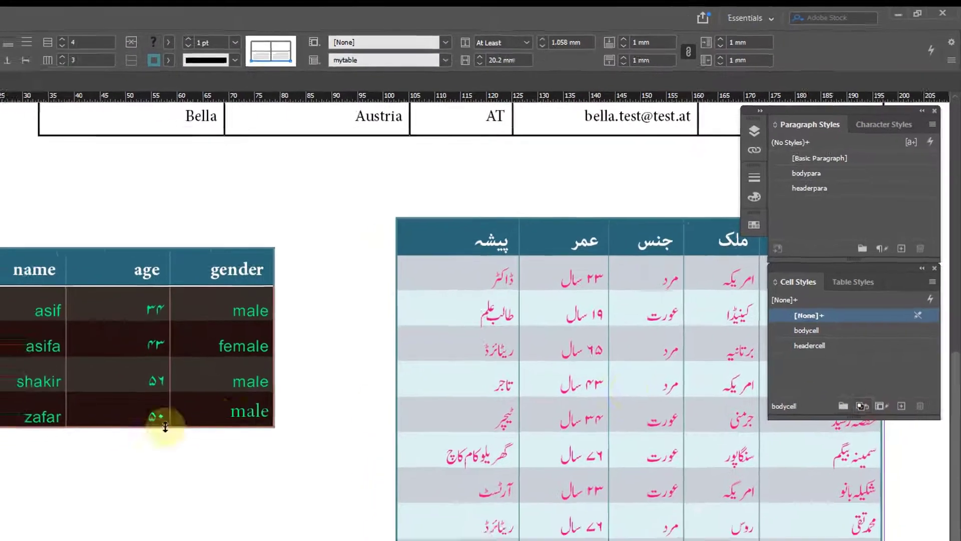
{"action": "left_click", "coordinate": [131, 340]}
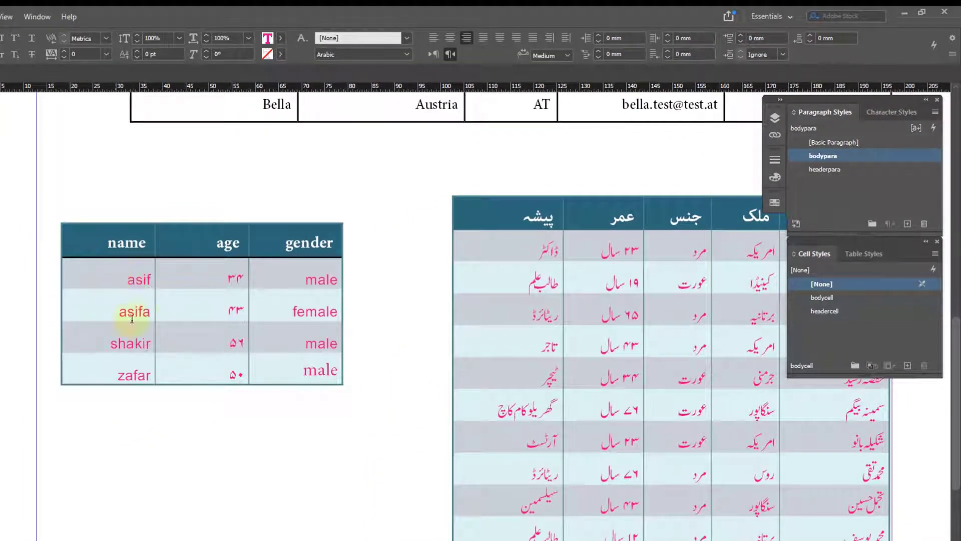
Inspect the text formatting of the English table's body cells and compare the table with the Urdu one
{"action": "double_click", "coordinate": [321, 373]}
{"action": "left_click", "coordinate": [240, 344]}
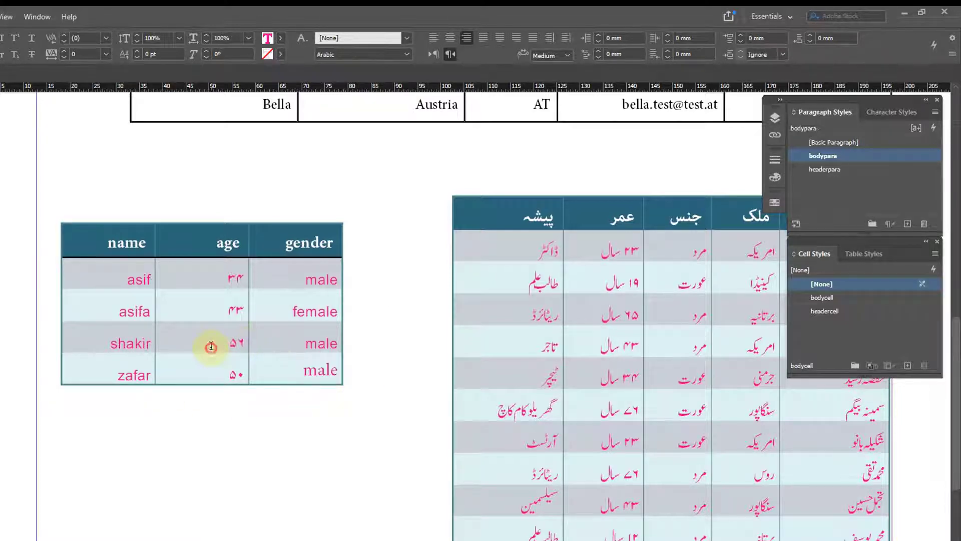
{"action": "left_click", "coordinate": [119, 293]}
{"action": "key", "text": "Escape"}
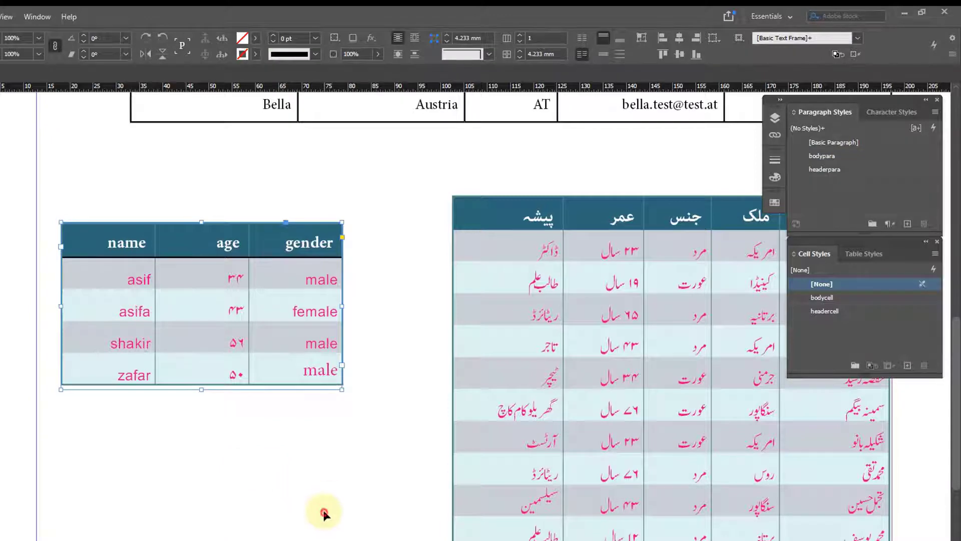
{"action": "left_click", "coordinate": [325, 507]}
{"action": "left_click", "coordinate": [282, 415], "text": "ctrl+alt"}
{"action": "left_click", "coordinate": [281, 409], "text": "ctrl+alt"}
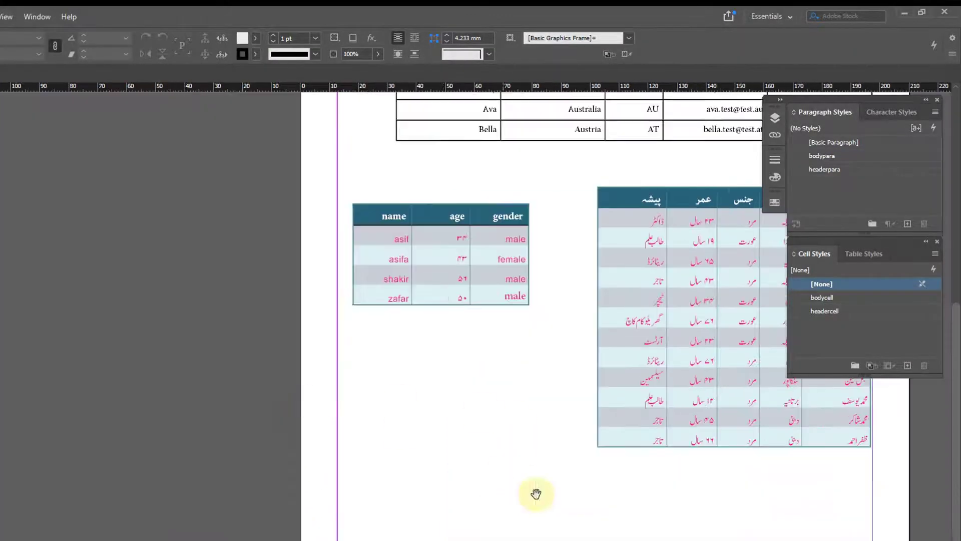
{"action": "left_click_drag", "start_coordinate": [594, 305], "coordinate": [309, 429]}
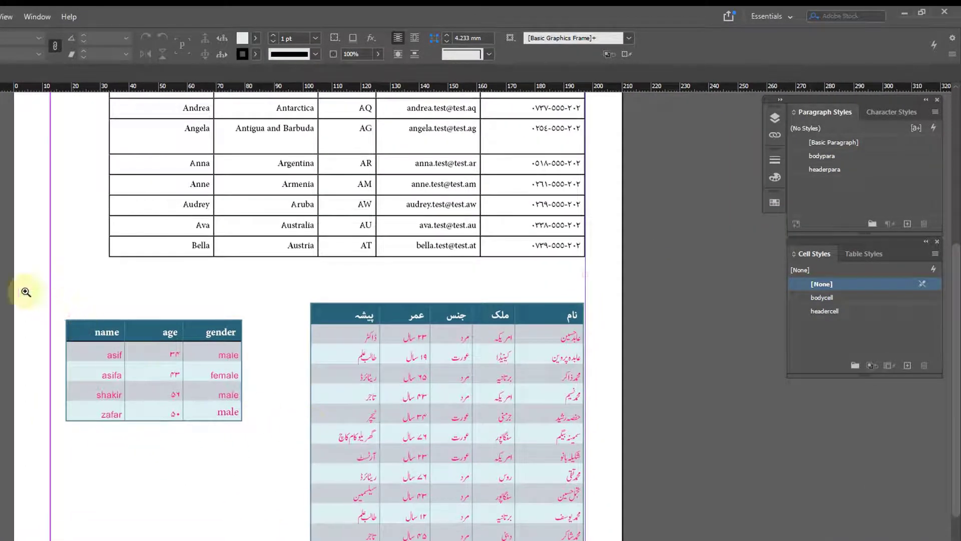
Examine the black line under the header row of the name, age and gender table and compare its header and body cells
{"action": "left_click_drag", "start_coordinate": [23, 290], "coordinate": [618, 449]}
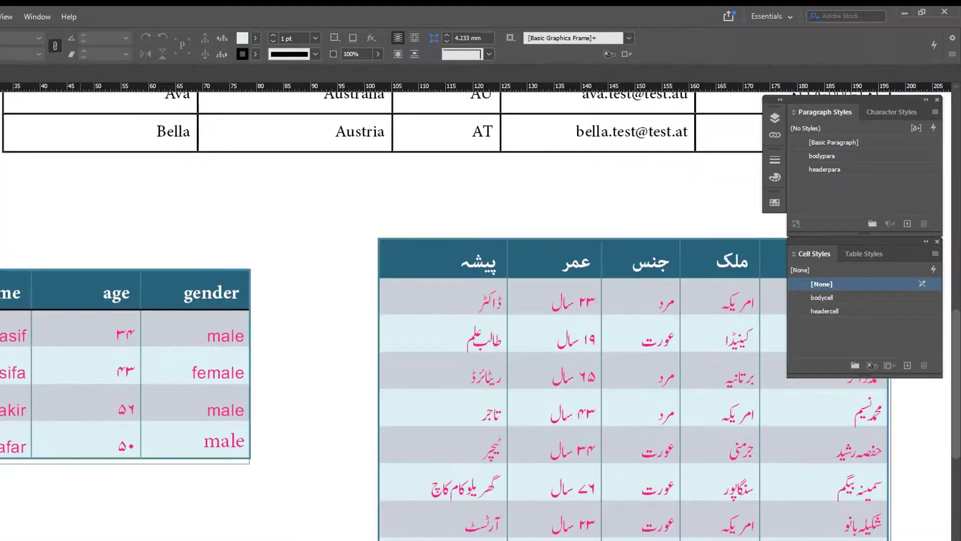
{"action": "key", "text": "t"}
{"action": "left_click_drag", "start_coordinate": [1, 294], "coordinate": [217, 300]}
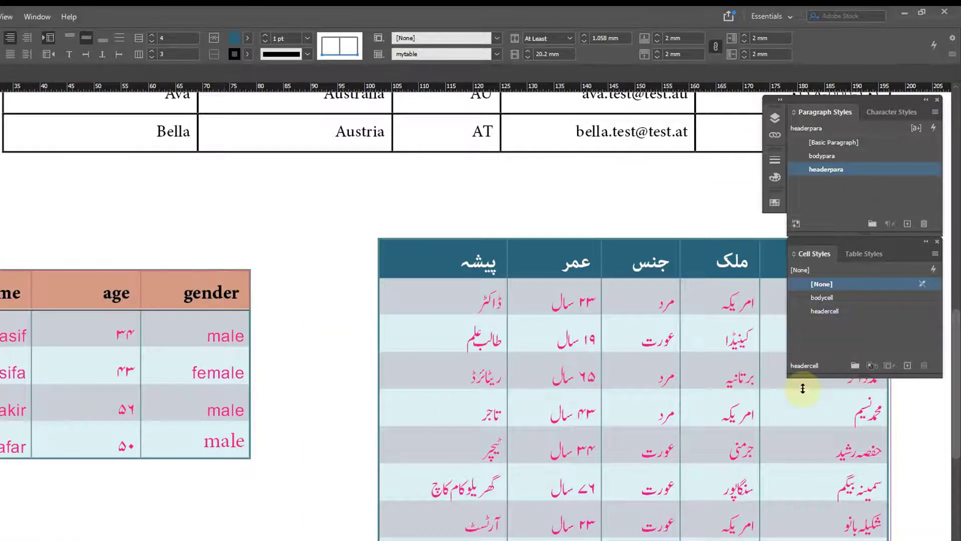
{"action": "left_click", "coordinate": [80, 291]}
{"action": "left_click_drag", "start_coordinate": [2, 296], "coordinate": [229, 301]}
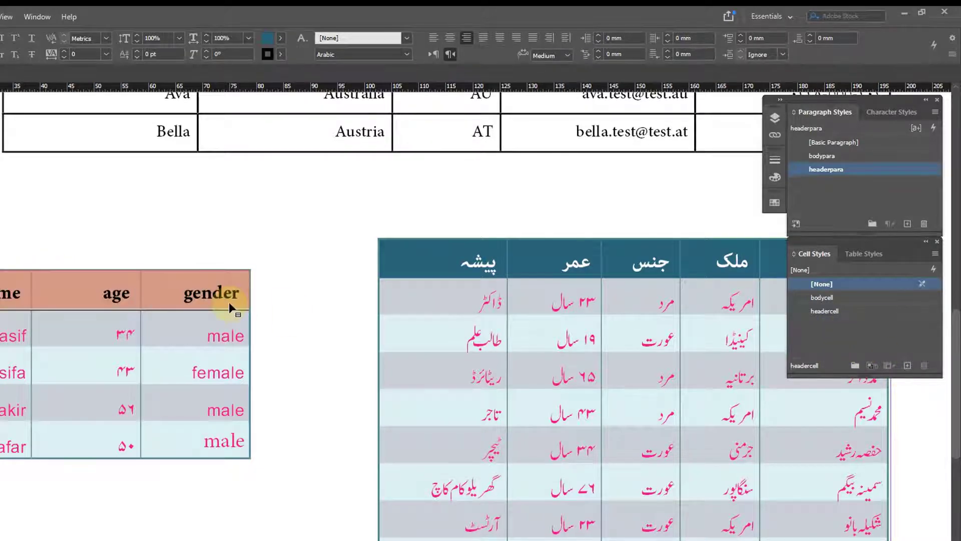
{"action": "left_click", "coordinate": [111, 292]}
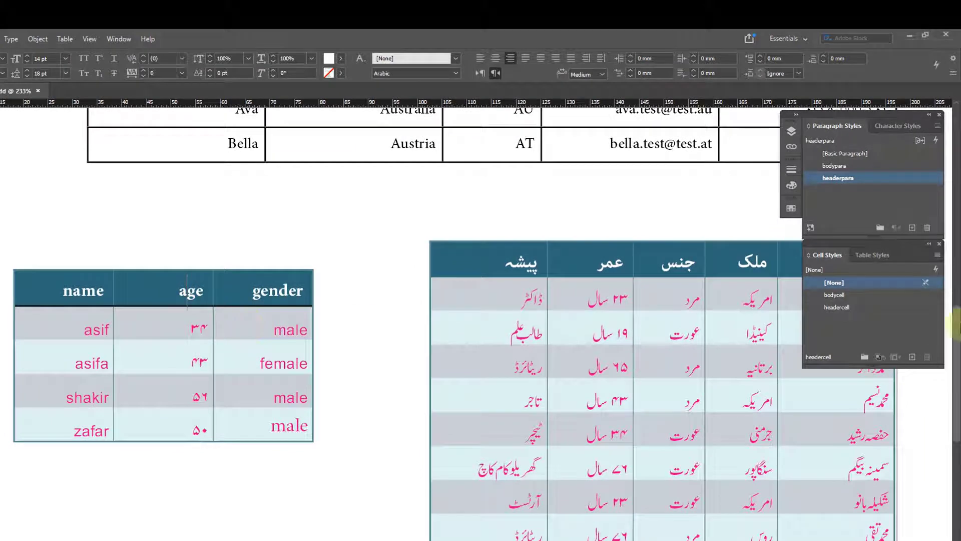
{"action": "left_click_drag", "start_coordinate": [268, 290], "coordinate": [110, 291]}
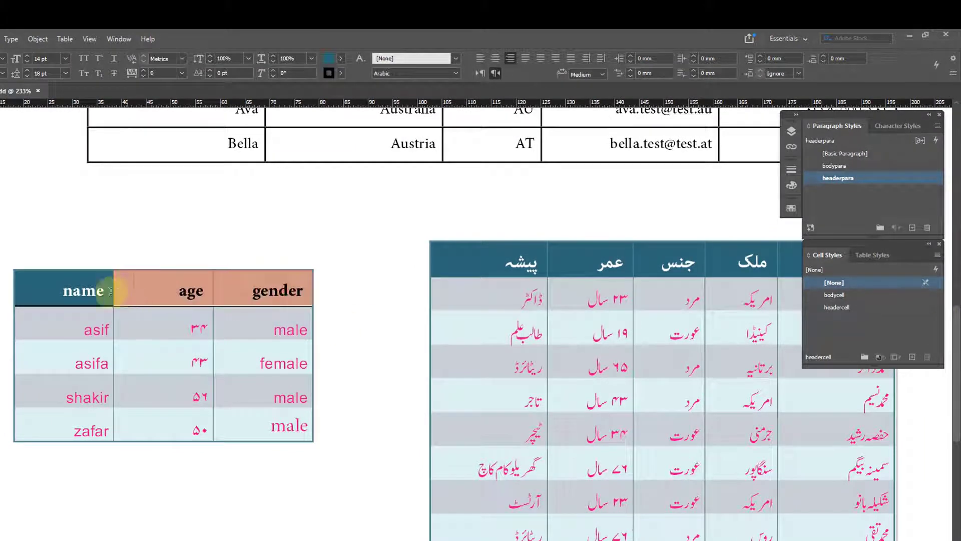
{"action": "left_click", "coordinate": [126, 326]}
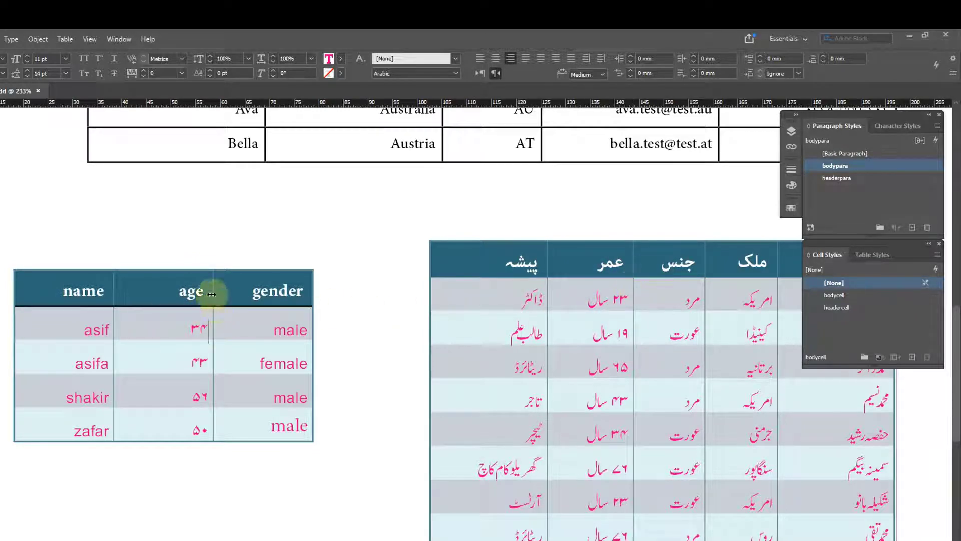
{"action": "left_click_drag", "start_coordinate": [81, 288], "coordinate": [266, 292]}
{"action": "left_click", "coordinate": [195, 329]}
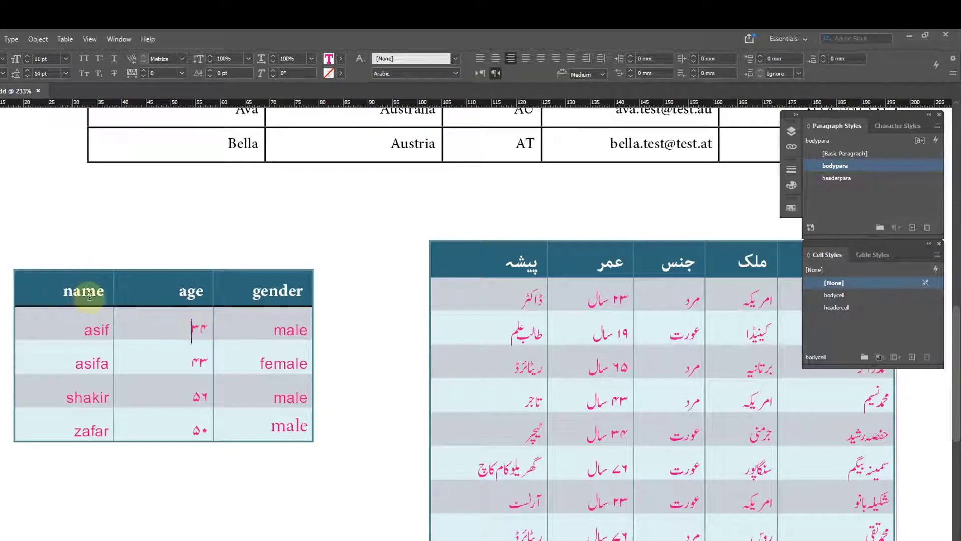
{"action": "left_click_drag", "start_coordinate": [47, 285], "coordinate": [279, 291]}
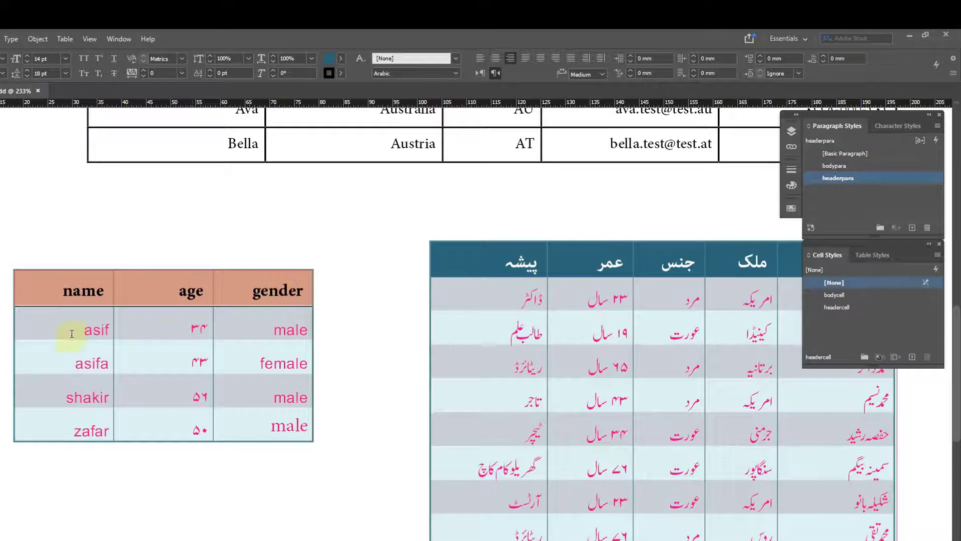
{"action": "left_click", "coordinate": [71, 330]}
{"action": "mouse_move", "coordinate": [209, 327]}
{"action": "left_mouse_down"}
{"action": "mouse_move", "coordinate": [178, 326]}
{"action": "mouse_move", "coordinate": [206, 324]}
{"action": "left_mouse_up"}
{"action": "mouse_move", "coordinate": [252, 288]}
{"action": "left_mouse_down"}
{"action": "mouse_move", "coordinate": [133, 280]}
{"action": "mouse_move", "coordinate": [83, 289]}
{"action": "mouse_move", "coordinate": [258, 283]}
{"action": "left_mouse_up"}
{"action": "left_click", "coordinate": [181, 336]}
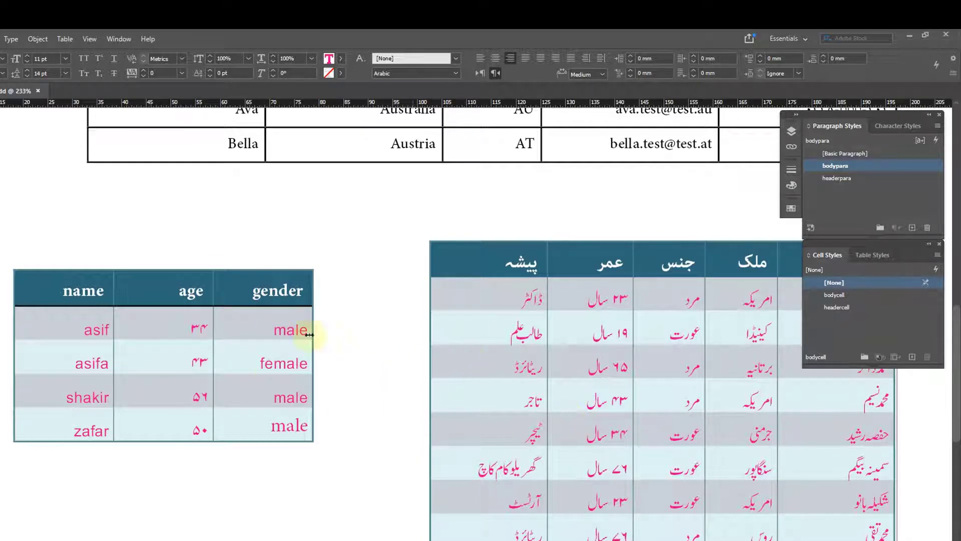
Set the bottom cell stroke colour of the headercell cell style to [None], leaving its other edges out of the change
{"action": "left_click", "coordinate": [278, 290]}
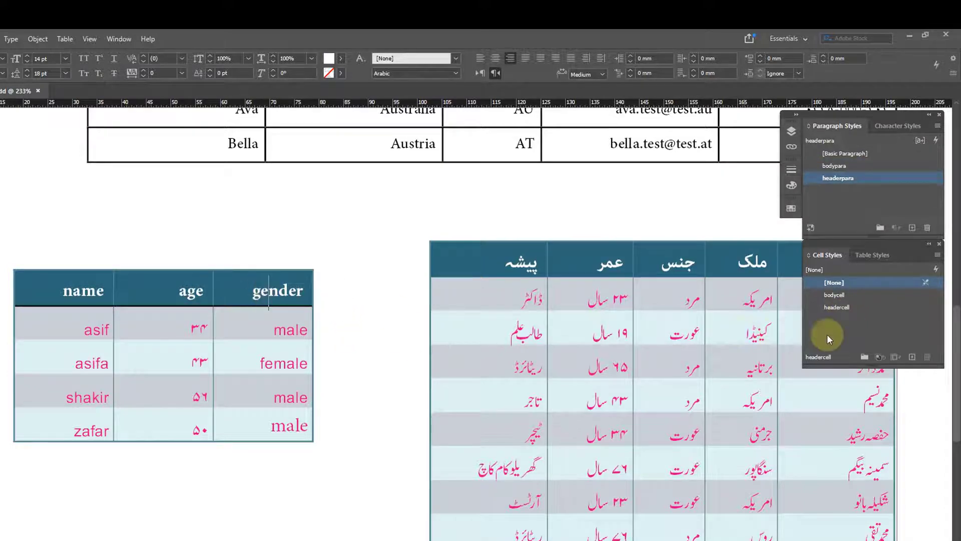
{"action": "right_click", "coordinate": [847, 308]}
{"action": "left_click", "coordinate": [866, 313]}
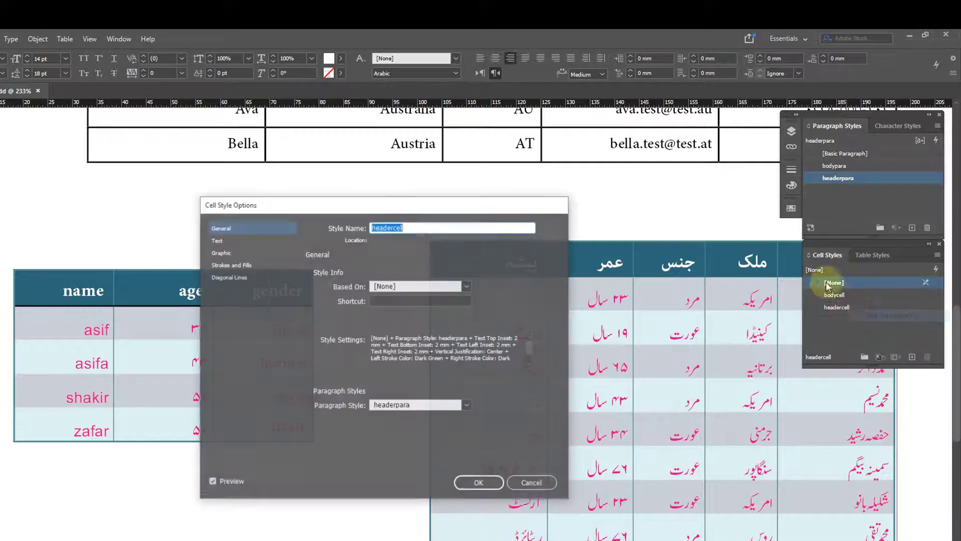
{"action": "left_click_drag", "start_coordinate": [361, 213], "coordinate": [589, 129]}
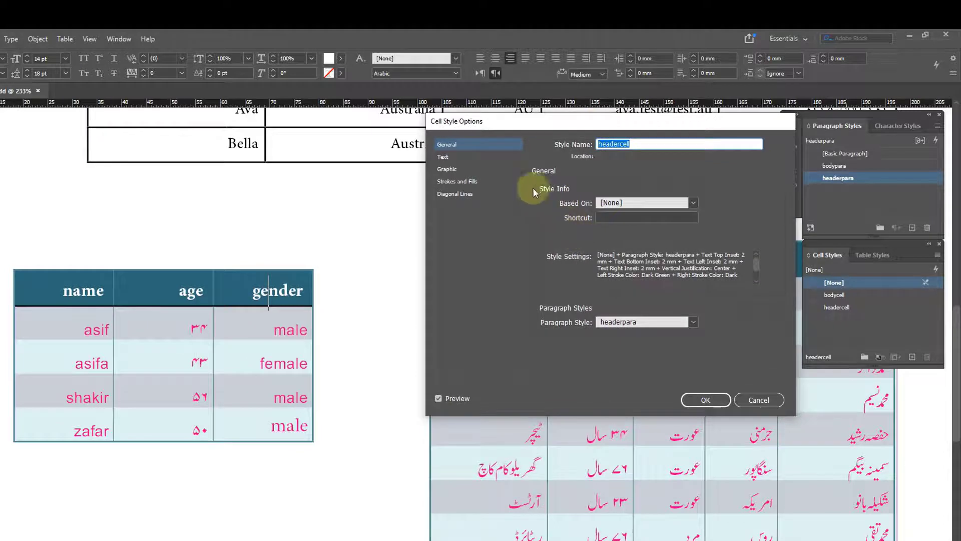
{"action": "left_click", "coordinate": [455, 181]}
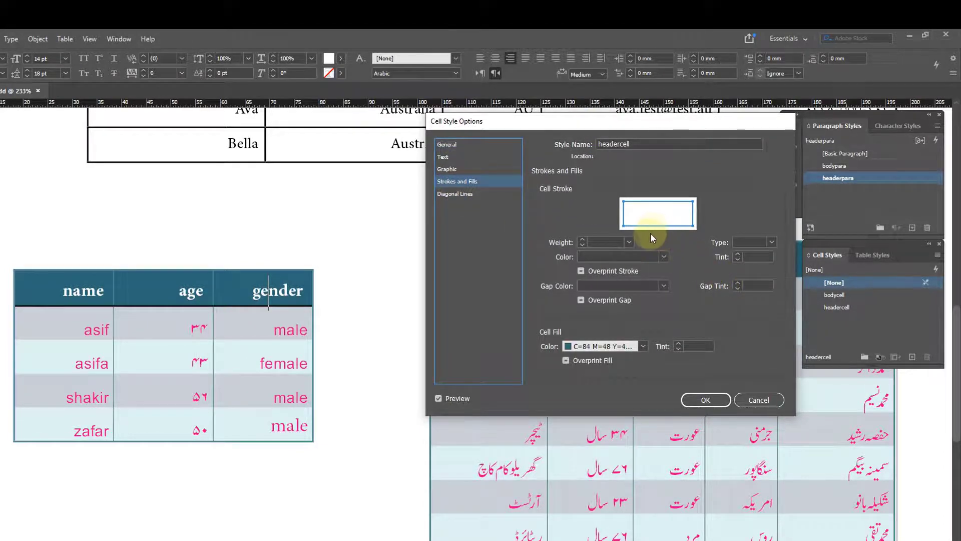
{"action": "left_click", "coordinate": [626, 219]}
{"action": "left_click", "coordinate": [693, 214]}
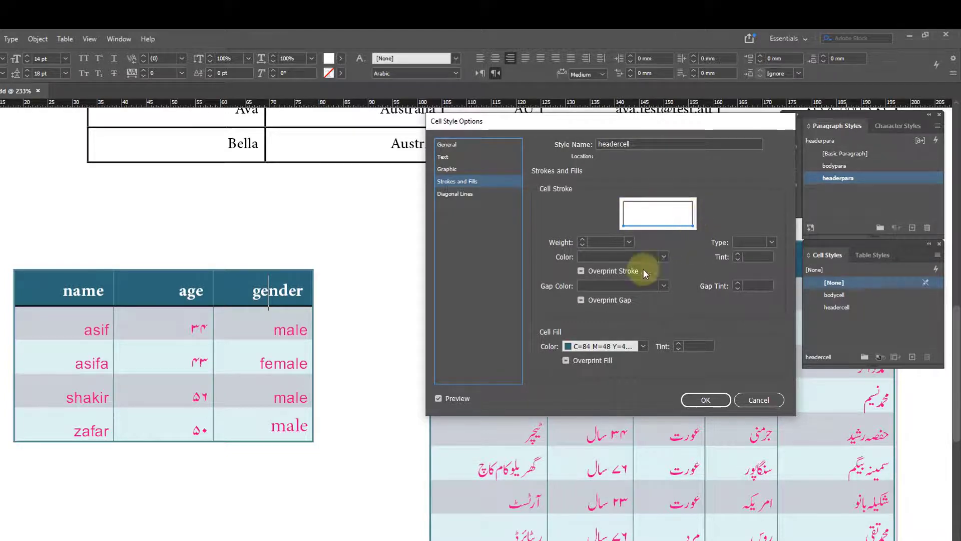
{"action": "left_click", "coordinate": [615, 258]}
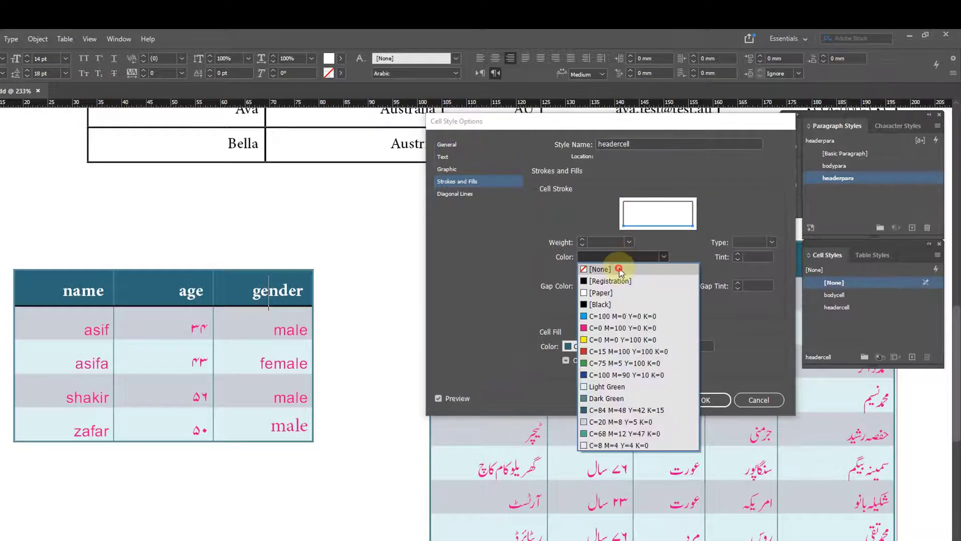
{"action": "left_click", "coordinate": [619, 269]}
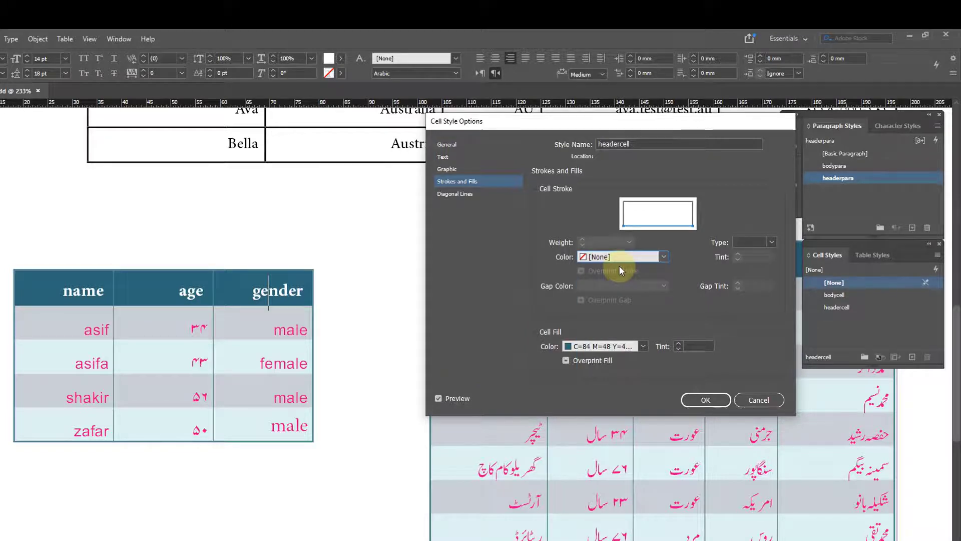
{"action": "left_click", "coordinate": [705, 399]}
{"action": "left_click", "coordinate": [358, 317]}
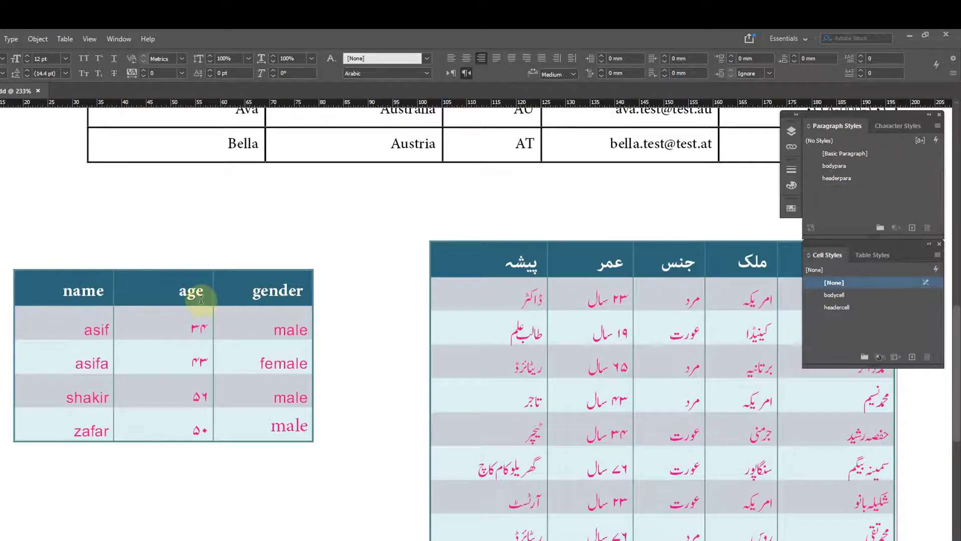
Apply the mytable table style to the large Name, Country, Email and Phone table at the start of the page
{"action": "scroll", "coordinate": [526, 281], "scroll_direction": "up", "scroll_amount": 10}
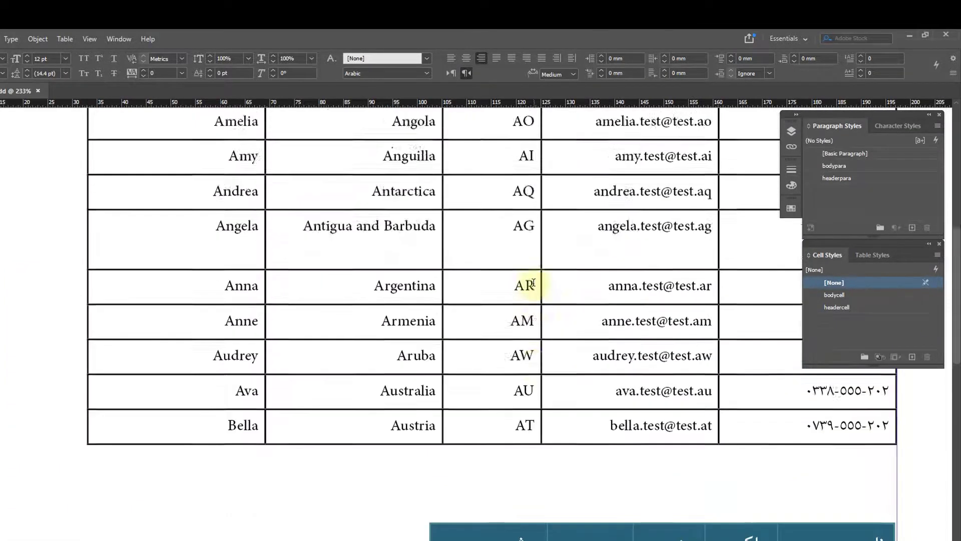
{"action": "left_click", "coordinate": [453, 283], "text": "ctrl+alt"}
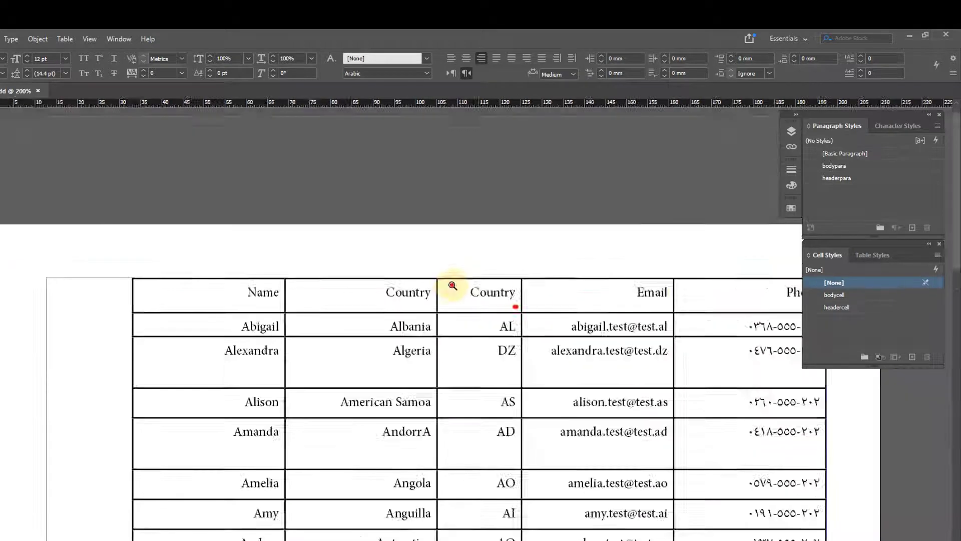
{"action": "left_click", "coordinate": [452, 284], "text": "ctrl+alt"}
{"action": "left_click", "coordinate": [465, 286], "text": "ctrl+alt"}
{"action": "left_click_drag", "start_coordinate": [535, 299], "coordinate": [441, 264]}
{"action": "left_click", "coordinate": [396, 253]}
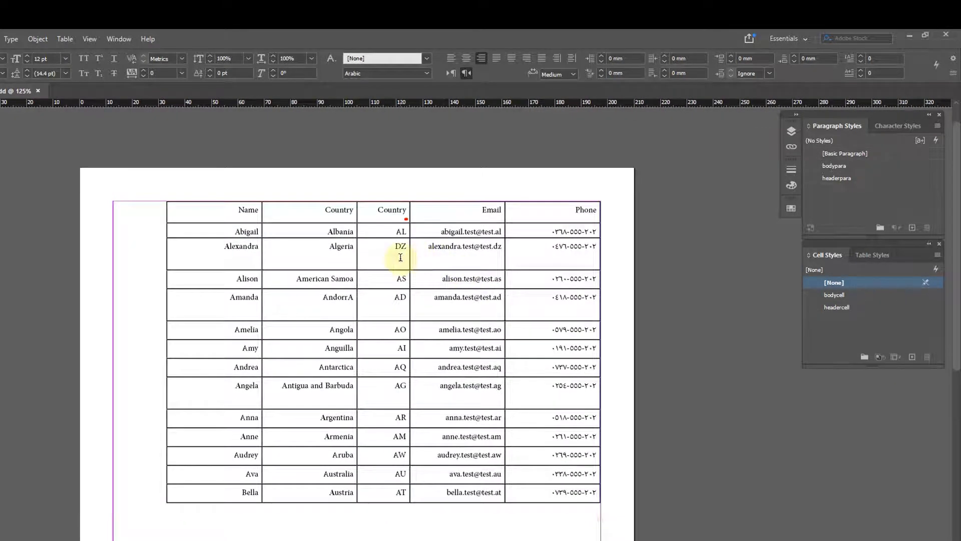
{"action": "left_click", "coordinate": [874, 255]}
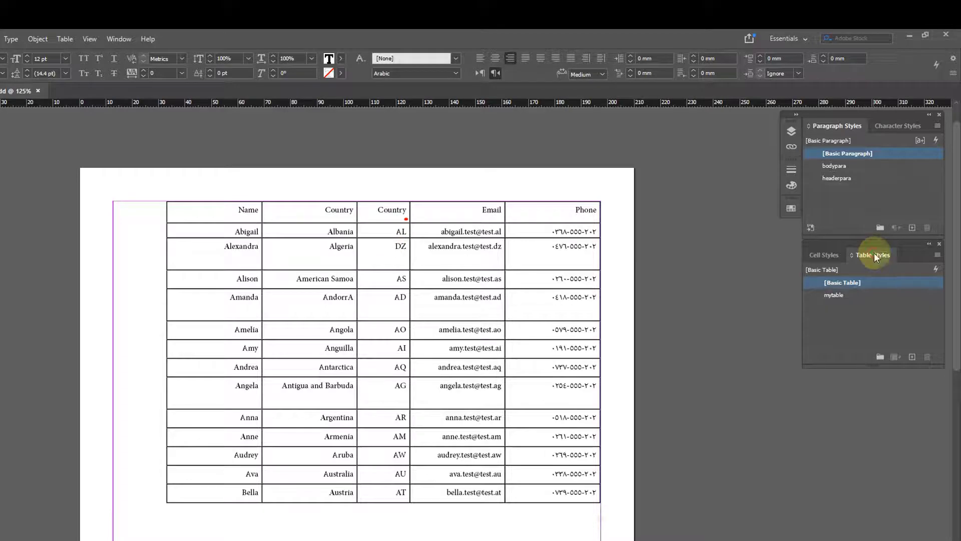
{"action": "left_click", "coordinate": [834, 294]}
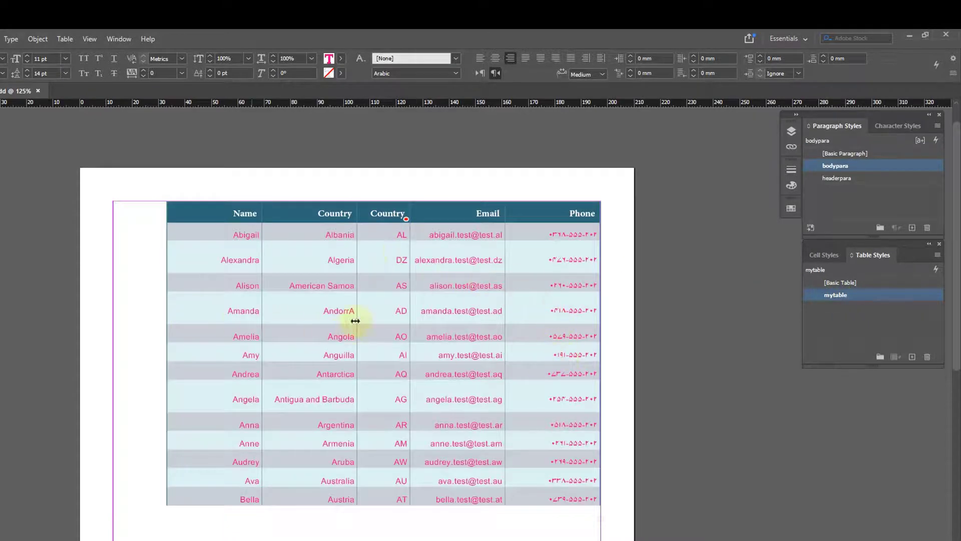
Examine the header and body formatting of the large contacts table up close
{"action": "left_click", "coordinate": [392, 339]}
{"action": "key", "text": "Escape"}
{"action": "left_click", "coordinate": [434, 179]}
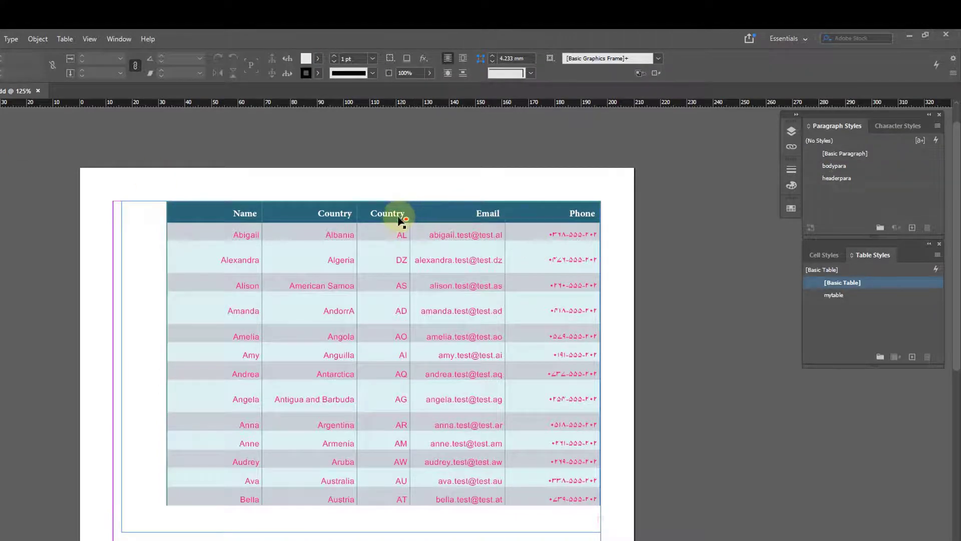
{"action": "key", "text": "ctrl+space"}
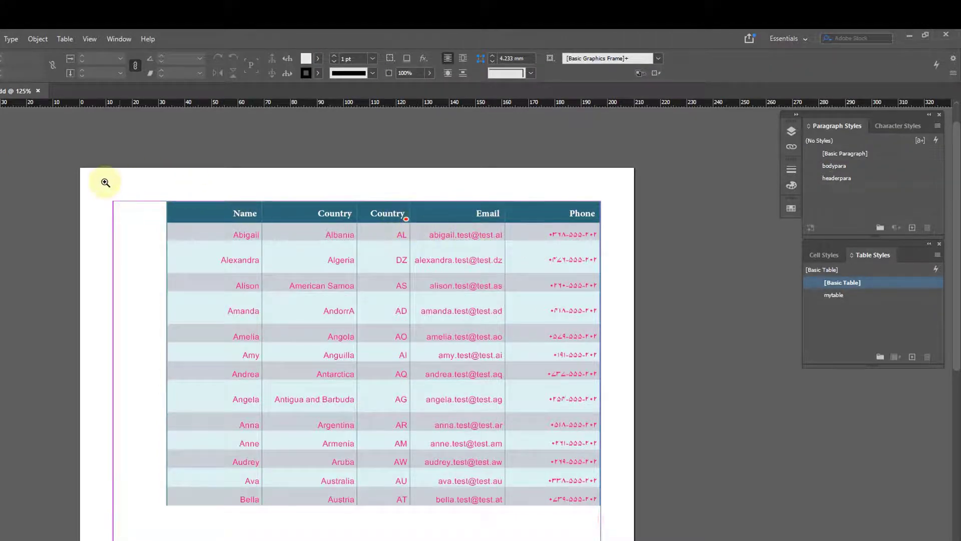
{"action": "left_click_drag", "start_coordinate": [106, 183], "coordinate": [637, 317]}
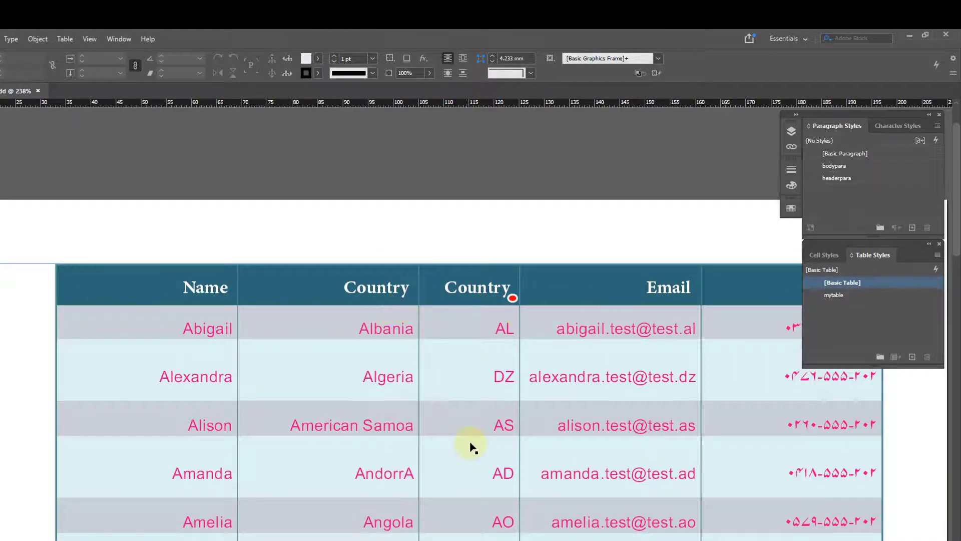
{"action": "left_click", "coordinate": [436, 381], "text": "ctrl+alt"}
{"action": "left_click", "coordinate": [437, 381], "text": "ctrl+alt"}
{"action": "left_click", "coordinate": [438, 380], "text": "ctrl+alt"}
Move the Urdu table and the name, age and gender table out past the page's left edge, clear of the contacts table
{"action": "scroll", "coordinate": [559, 373], "scroll_direction": "down", "scroll_amount": 4}
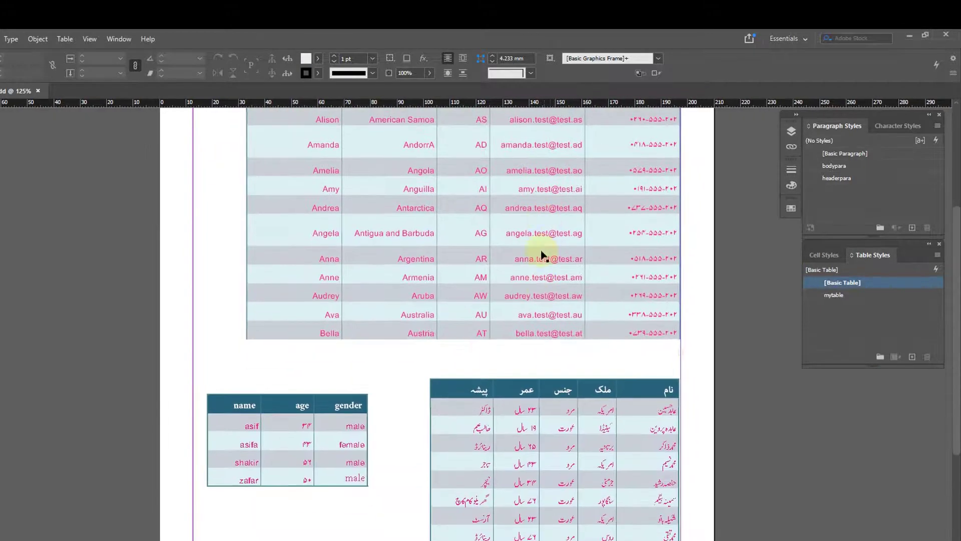
{"action": "left_click_drag", "start_coordinate": [616, 412], "coordinate": [165, 399]}
{"action": "left_click_drag", "start_coordinate": [353, 443], "coordinate": [174, 287]}
{"action": "left_click", "coordinate": [468, 304]}
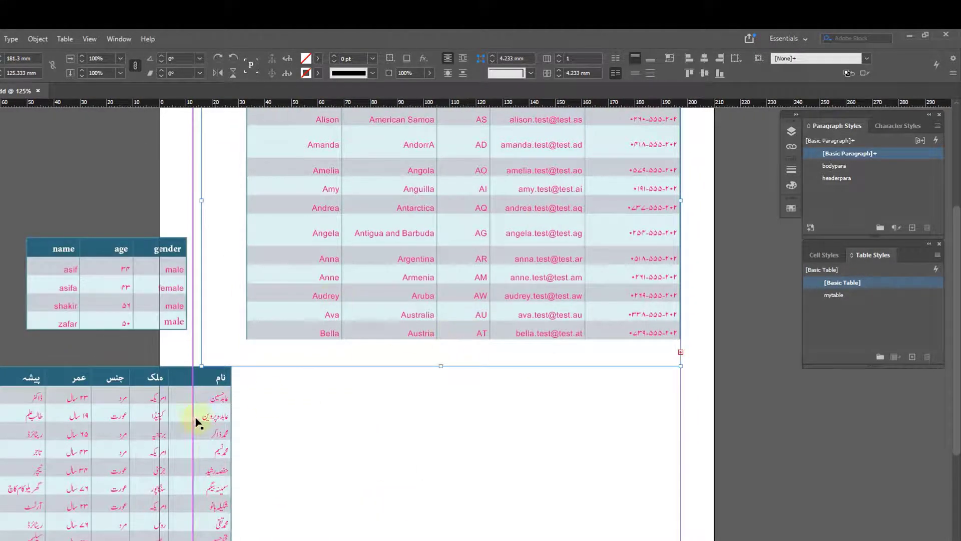
{"action": "left_click_drag", "start_coordinate": [168, 393], "coordinate": [138, 385]}
Fit the contacts table's text frame to its content to reveal the remaining rows
{"action": "left_click", "coordinate": [478, 292]}
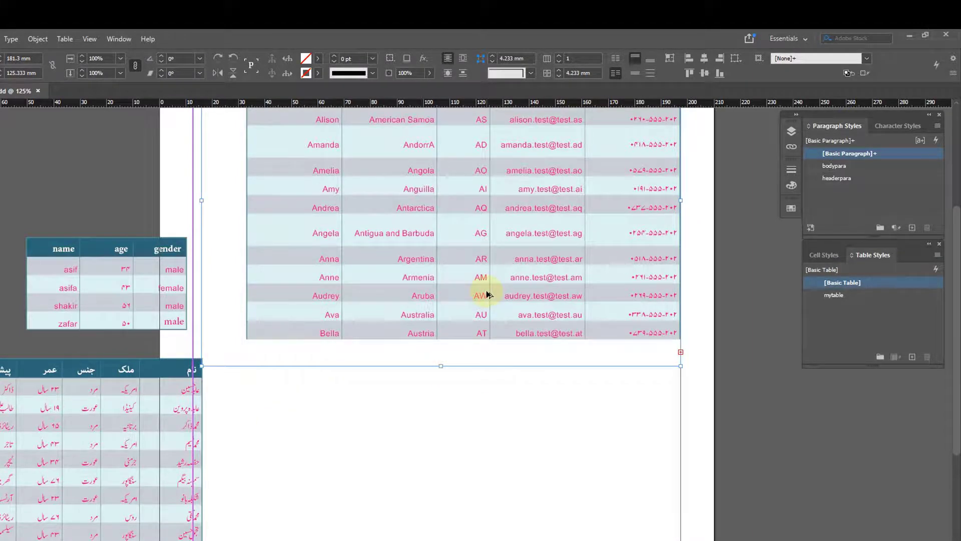
{"action": "key", "text": "ctrl+alt+c"}
{"action": "scroll", "coordinate": [516, 235], "scroll_direction": "down", "scroll_amount": 5}
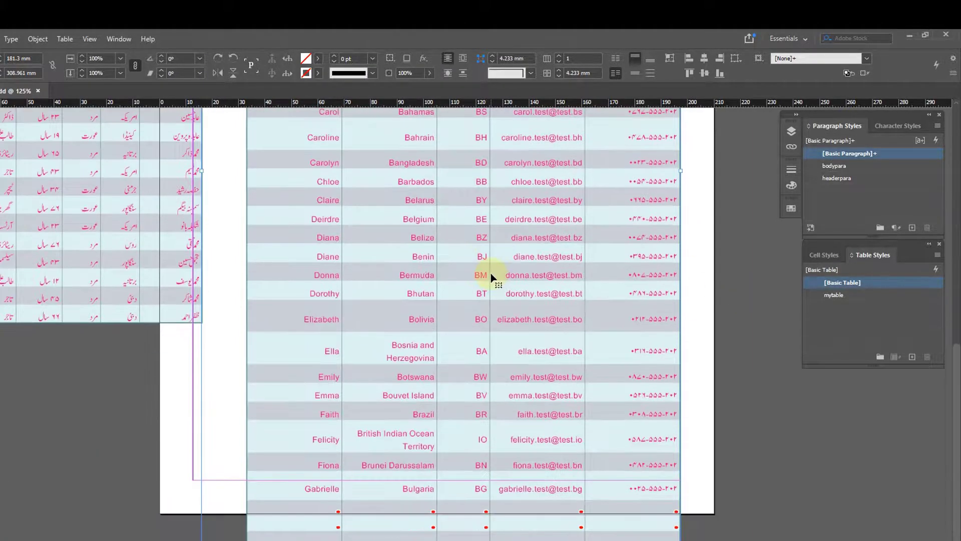
{"action": "left_click", "coordinate": [763, 508]}
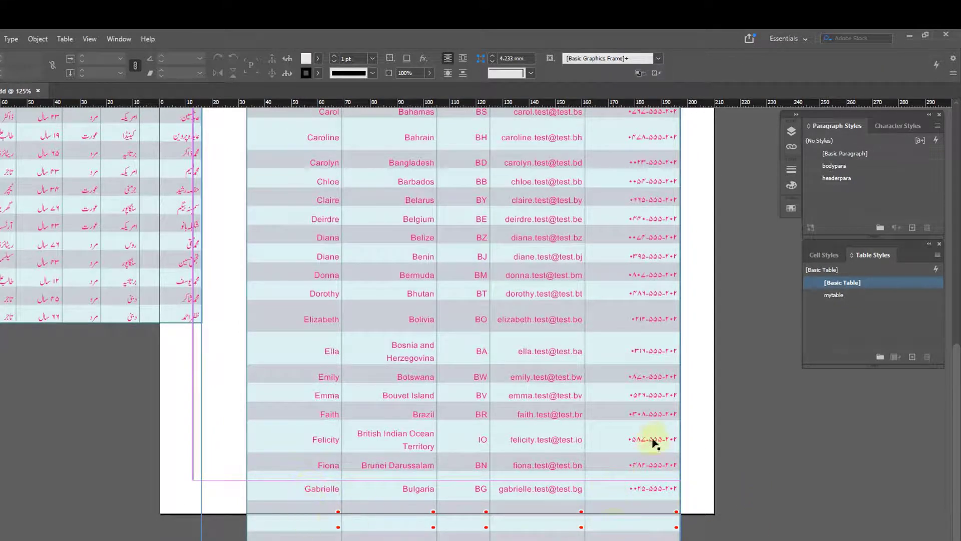
Move the contacts table up and slightly left so its last rows fall within the page's bottom edge
{"action": "left_click_drag", "start_coordinate": [653, 442], "coordinate": [640, 363]}
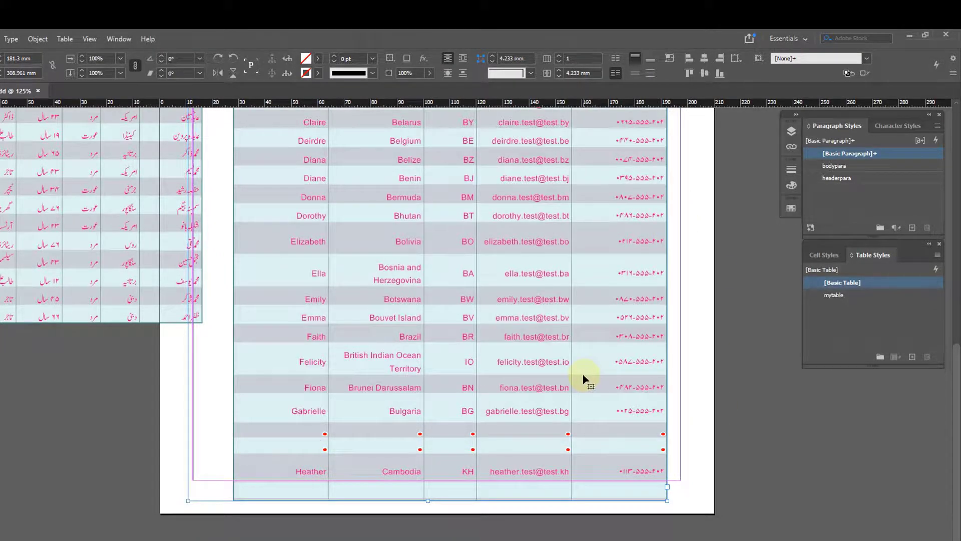
{"action": "scroll", "coordinate": [582, 377], "scroll_direction": "up", "scroll_amount": 7}
{"action": "scroll", "coordinate": [573, 368], "scroll_direction": "up", "scroll_amount": 1}
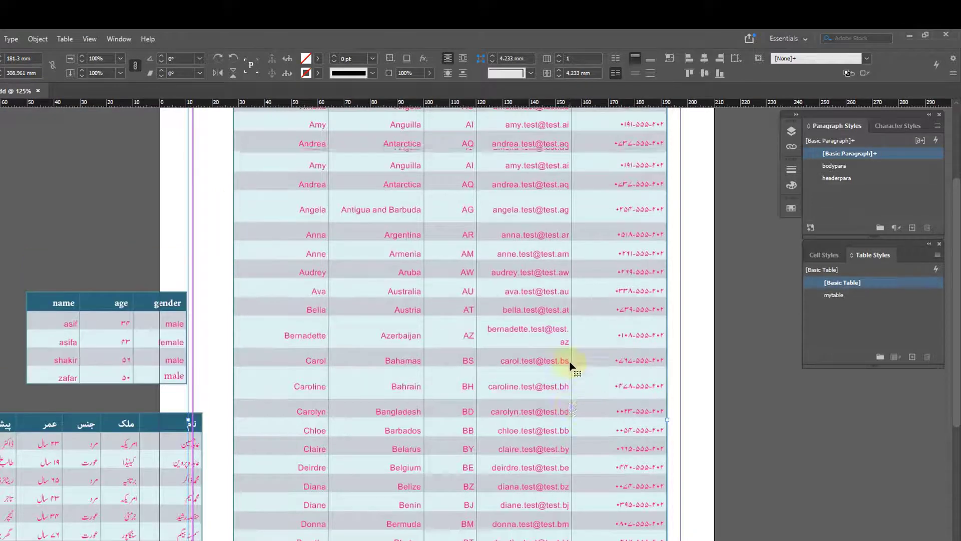
{"action": "scroll", "coordinate": [570, 363], "scroll_direction": "up", "scroll_amount": 4}
{"action": "left_click", "coordinate": [781, 418]}
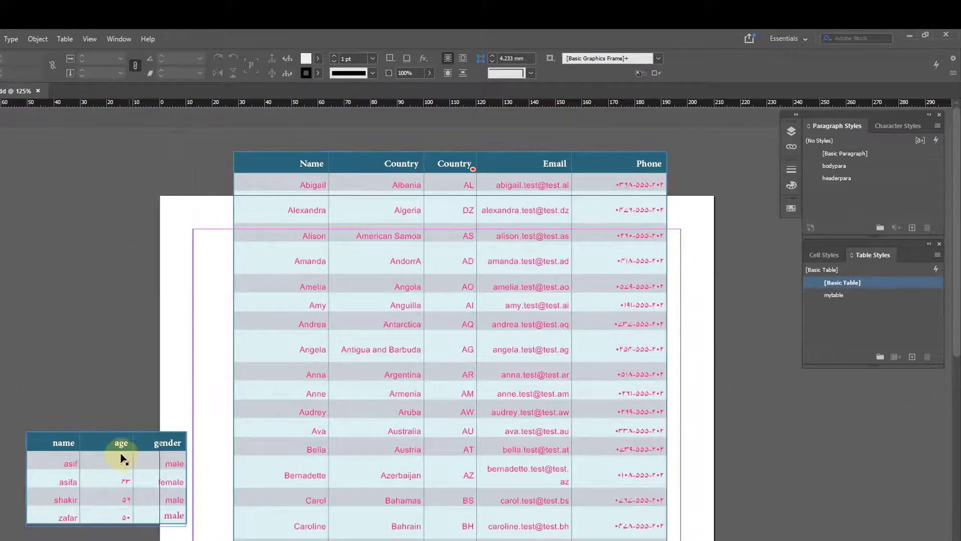
Move the name, age and gender table and the Urdu table higher up beside the contacts table's first rows
{"action": "left_click_drag", "start_coordinate": [113, 445], "coordinate": [99, 384]}
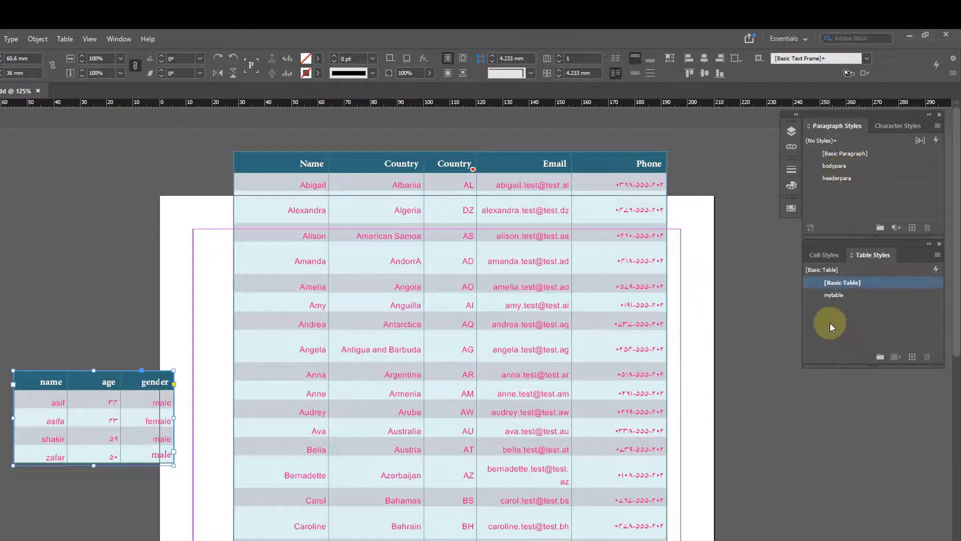
{"action": "left_click_drag", "start_coordinate": [131, 538], "coordinate": [152, 311]}
{"action": "left_click", "coordinate": [154, 422]}
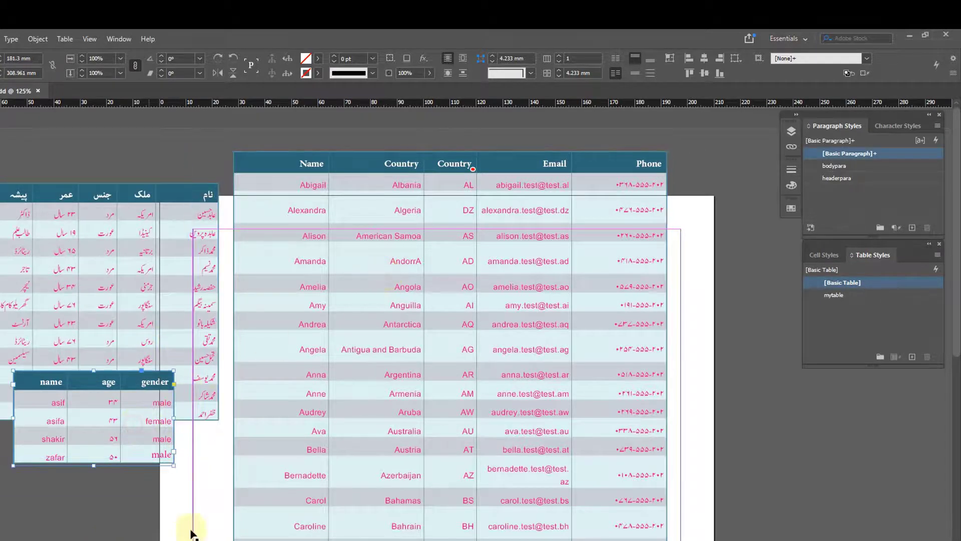
Select the contacts table's text frame and display the list of cell styles
{"action": "left_click", "coordinate": [498, 294]}
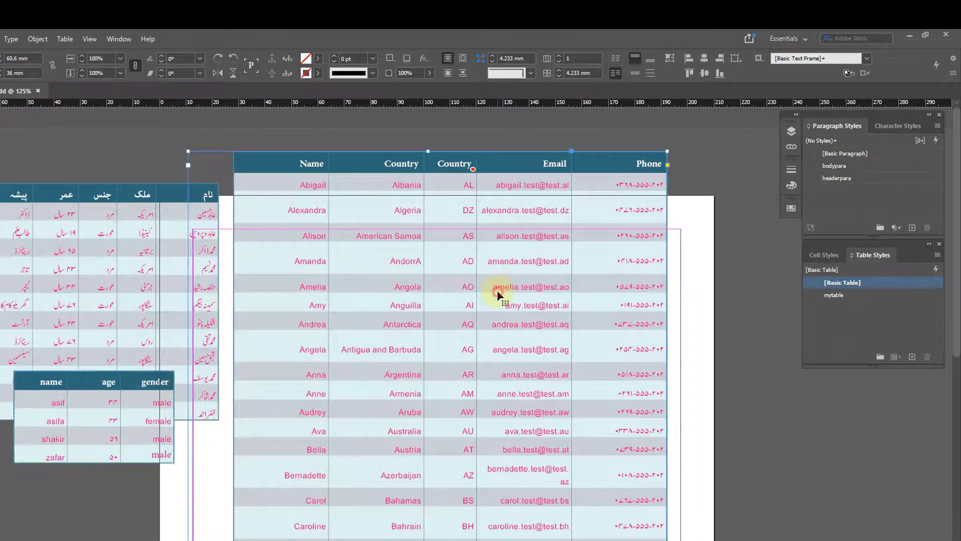
{"action": "left_click", "coordinate": [44, 231]}
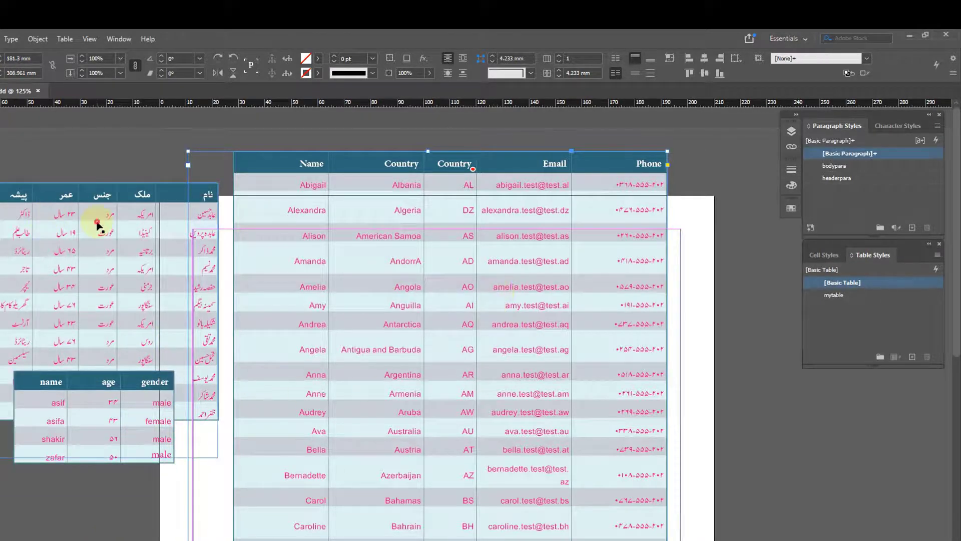
{"action": "left_click", "coordinate": [395, 217]}
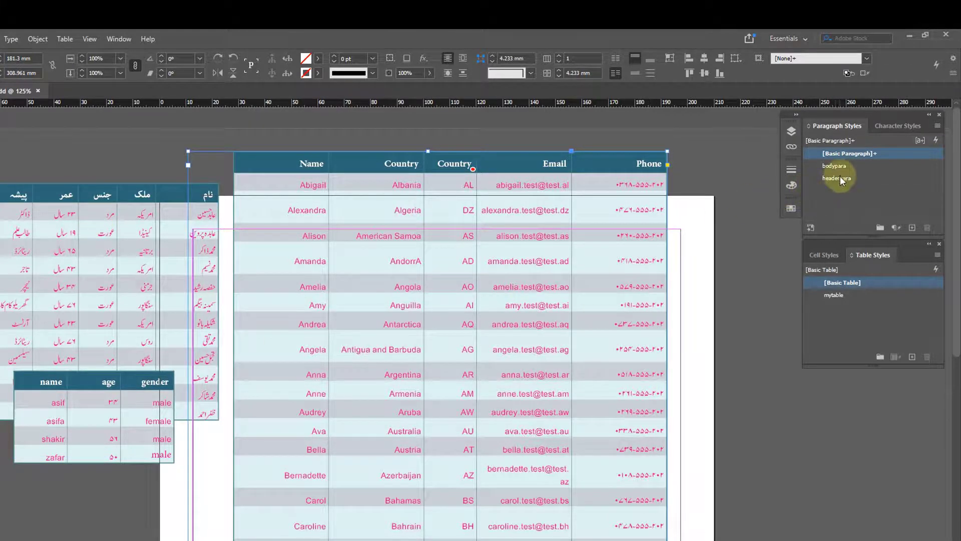
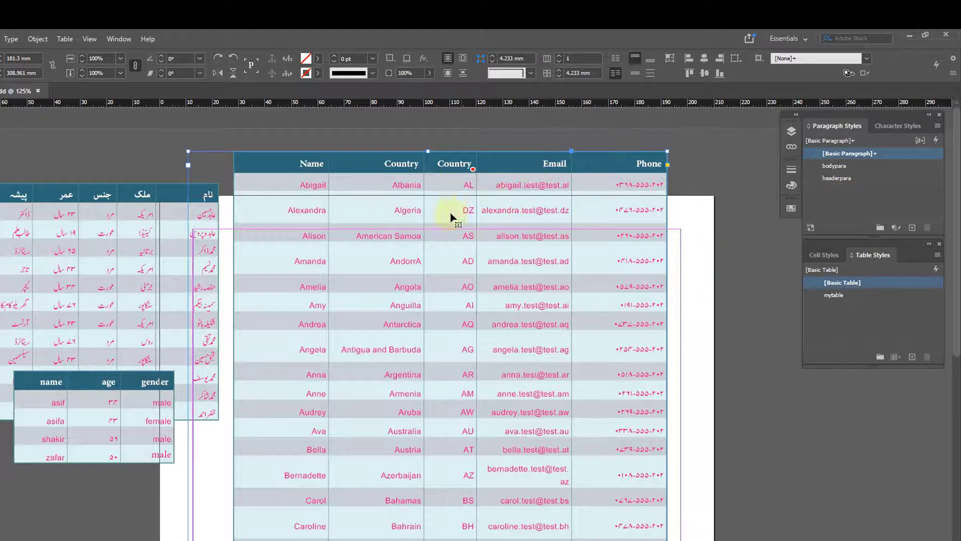
{"action": "left_click", "coordinate": [826, 254]}
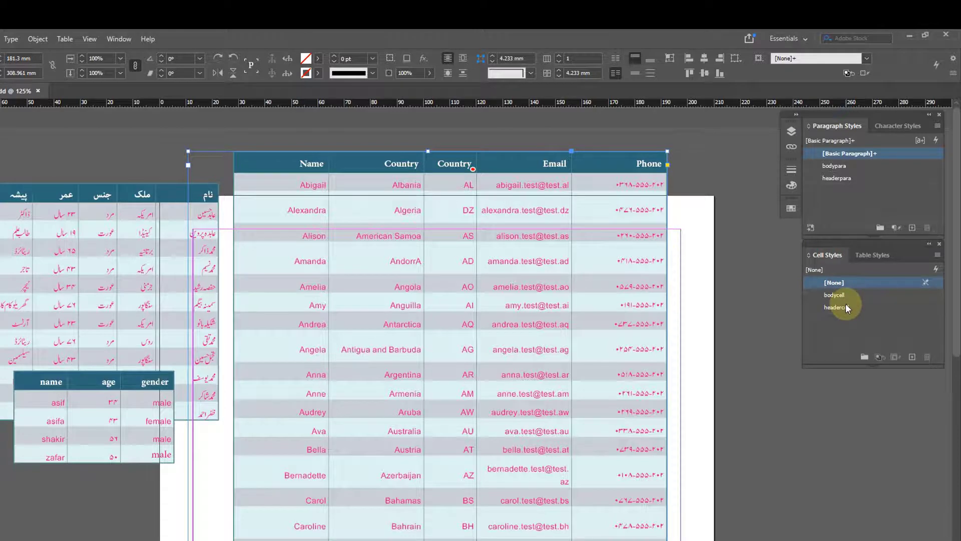
{"action": "left_click", "coordinate": [865, 189]}
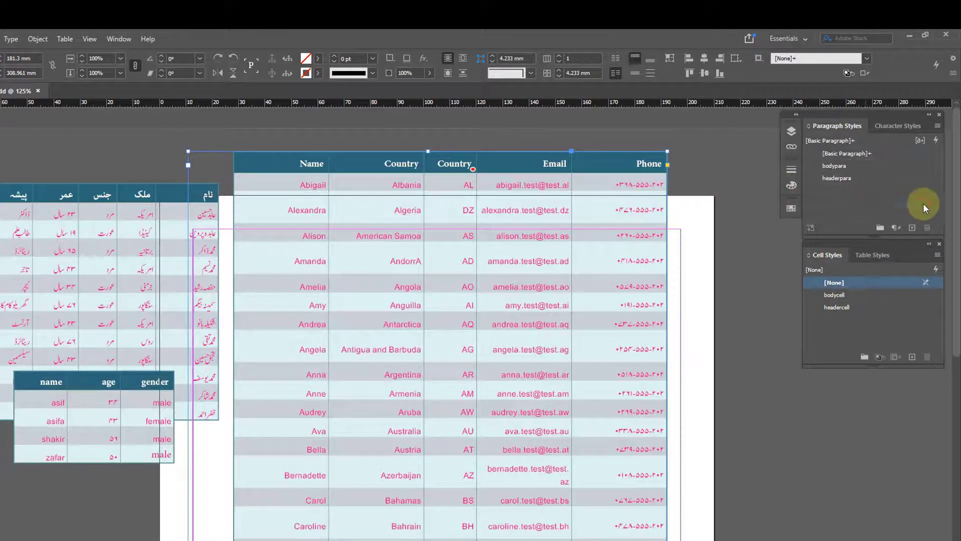
Duplicate the bodypara paragraph style as "bodypara english" with a Left-to-Right paragraph direction
{"action": "right_click", "coordinate": [835, 167]}
{"action": "left_click", "coordinate": [857, 186]}
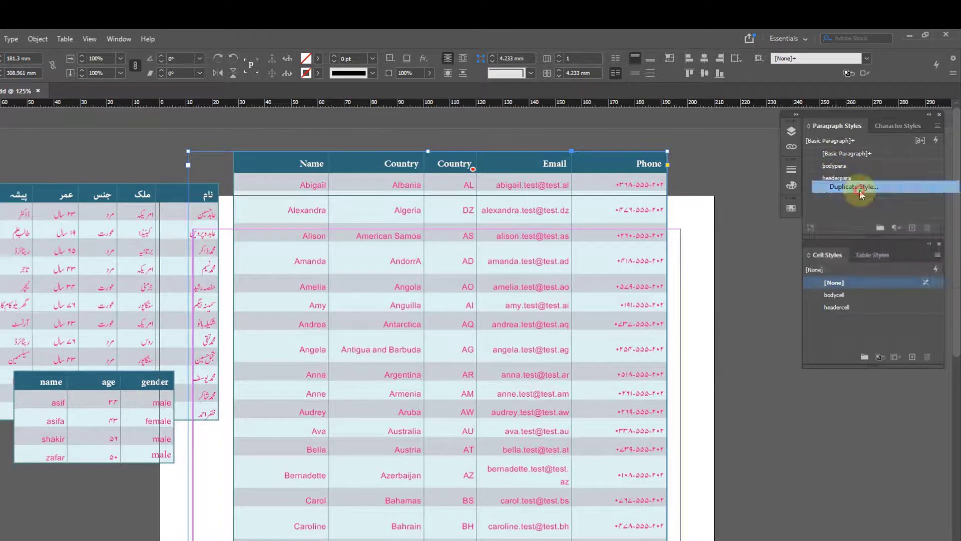
{"action": "key", "text": "Home"}
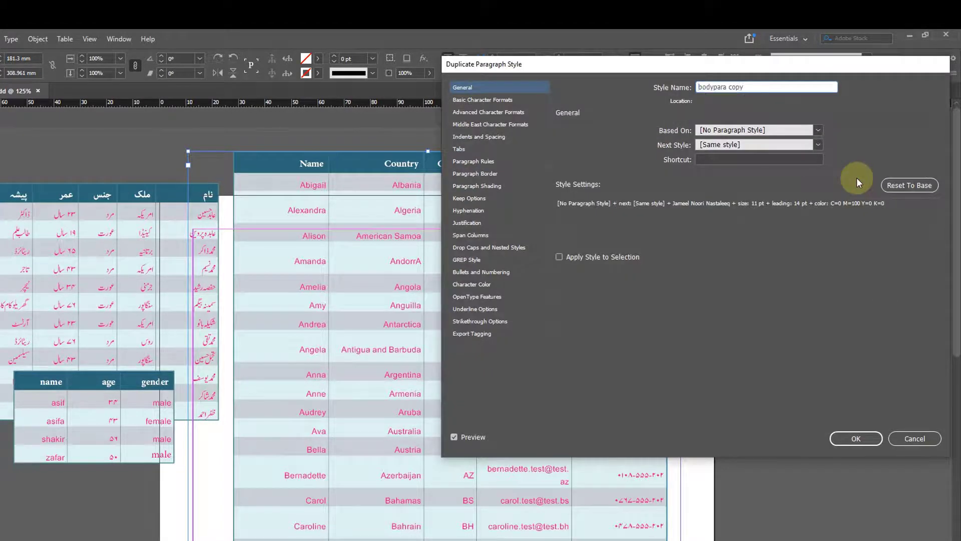
{"action": "key", "text": "End"}
{"action": "key", "text": "BackSpace"}
{"action": "key", "text": "BackSpace"}
{"action": "key", "text": "BackSpace"}
{"action": "type", "text": "engl"}
{"action": "left_click", "coordinate": [491, 136]}
{"action": "left_click", "coordinate": [661, 148]}
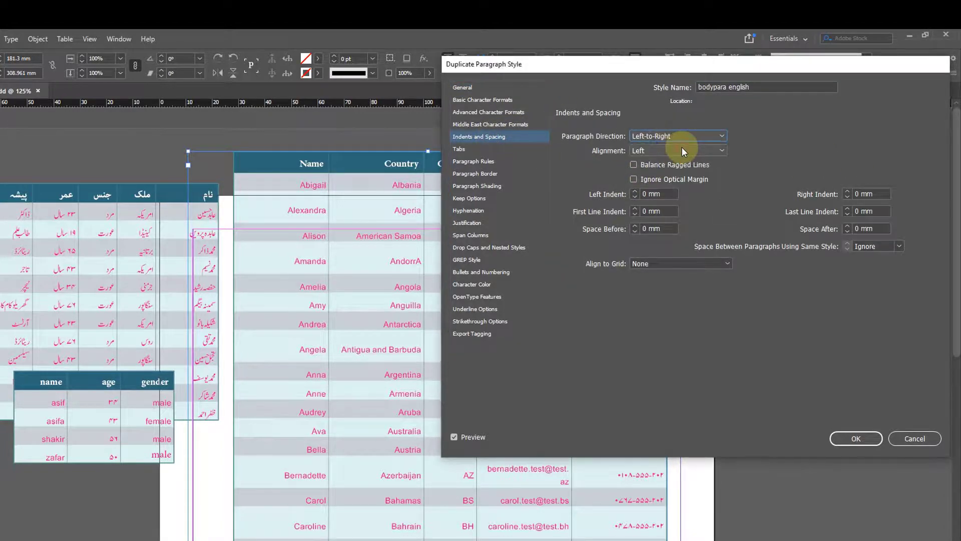
{"action": "left_click", "coordinate": [856, 440]}
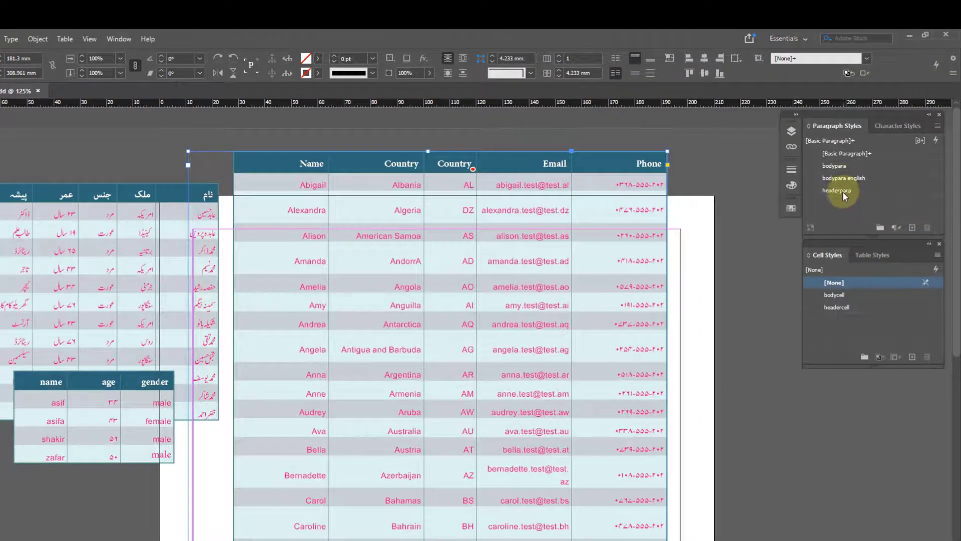
Duplicate the headerpara paragraph style as "headerpara english" with a Left-to-Right paragraph direction
{"action": "right_click", "coordinate": [842, 191]}
{"action": "left_click", "coordinate": [860, 210]}
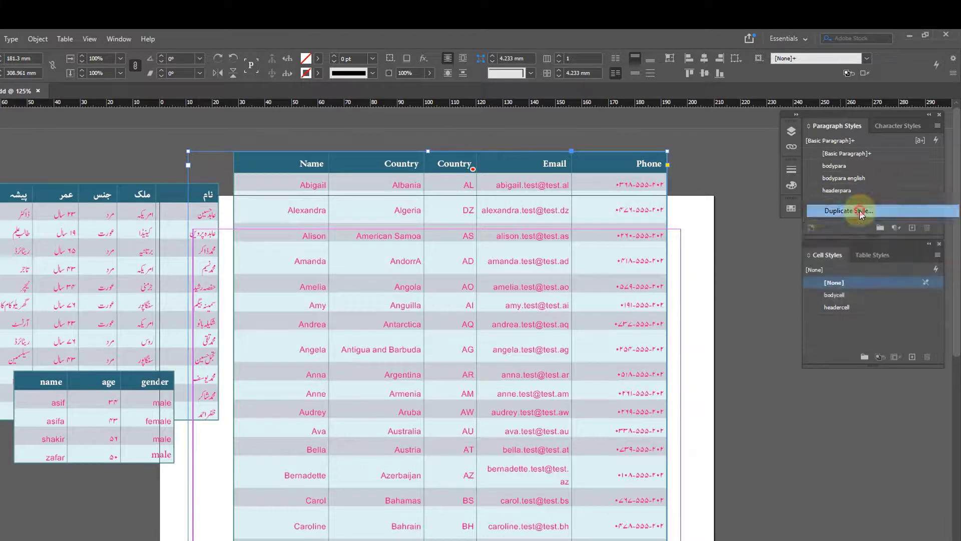
{"action": "key", "text": "End"}
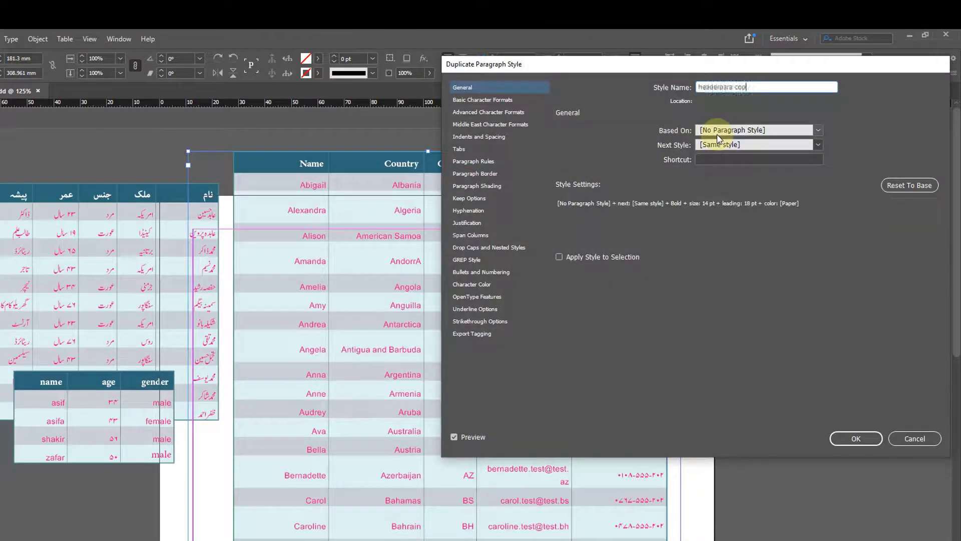
{"action": "key", "text": "BackSpace"}
{"action": "key", "text": "BackSpace"}
{"action": "key", "text": "BackSpace"}
{"action": "key", "text": "BackSpace"}
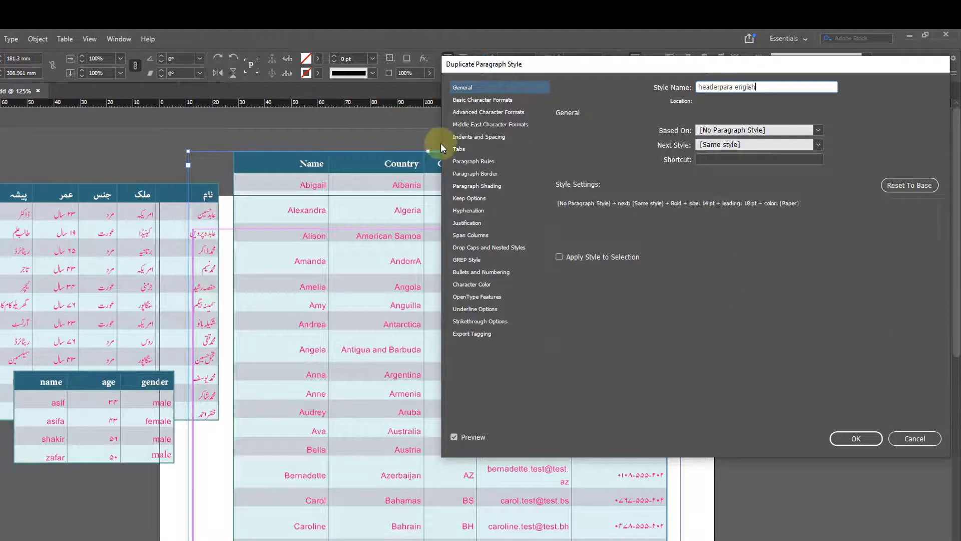
{"action": "left_click", "coordinate": [480, 137]}
{"action": "left_click", "coordinate": [690, 136]}
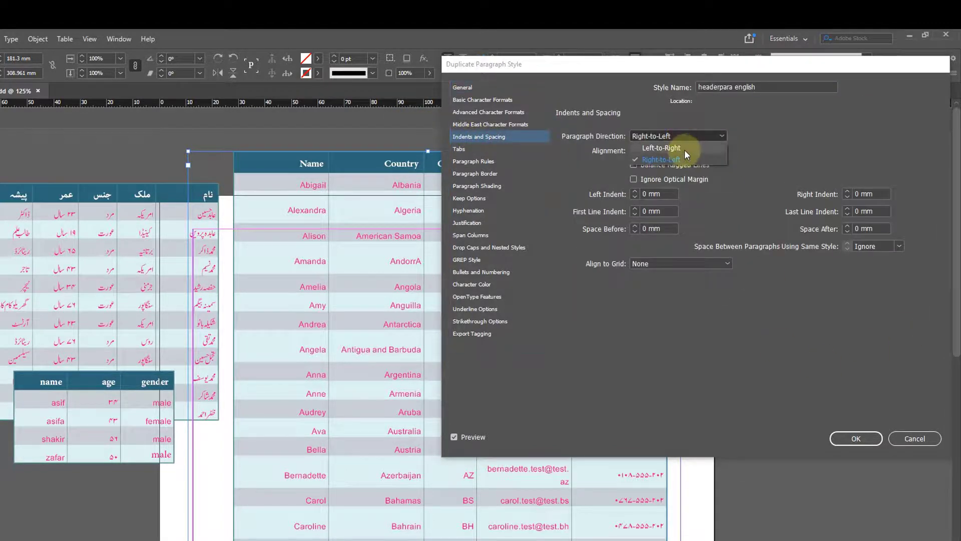
{"action": "left_click", "coordinate": [683, 149]}
{"action": "left_click", "coordinate": [862, 443]}
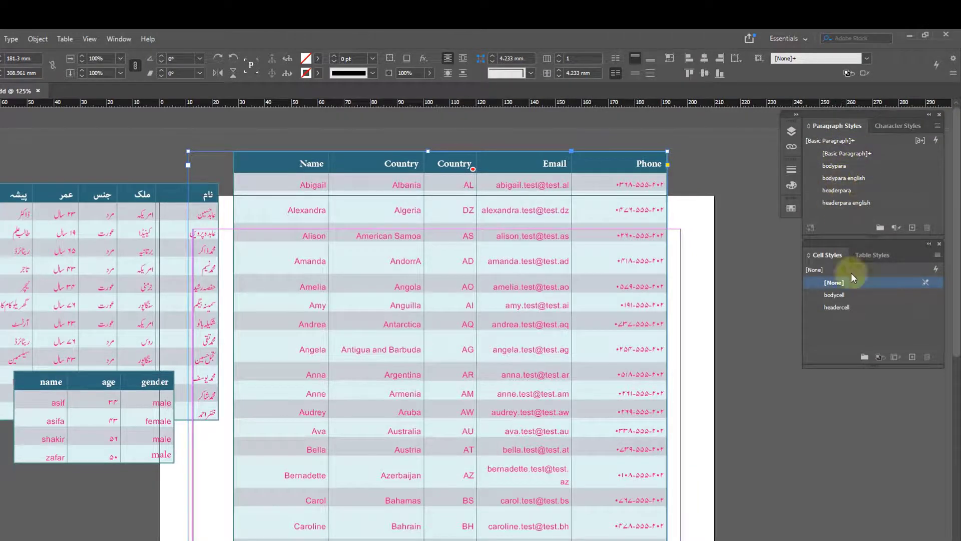
Duplicate the headercell cell style under the name "headercell english", keeping its text settings
{"action": "left_click", "coordinate": [871, 327]}
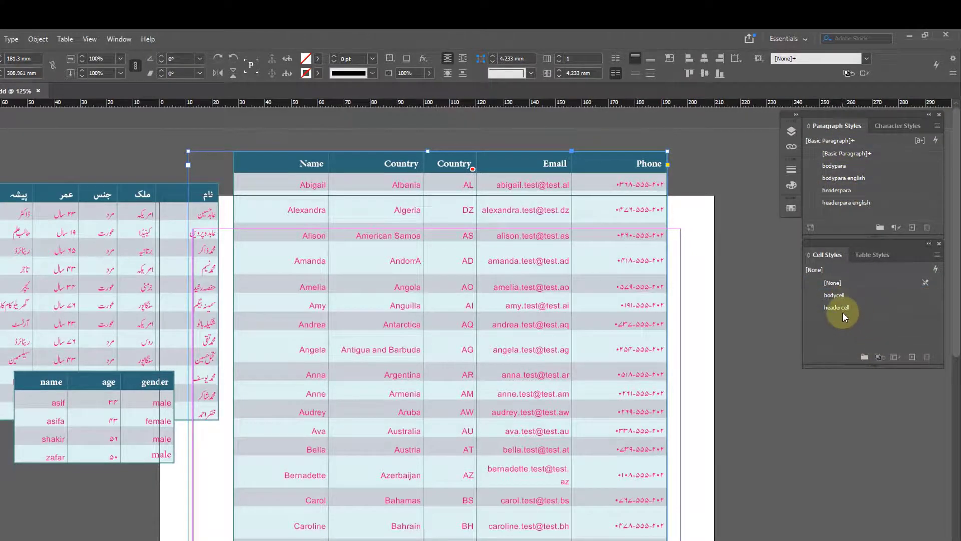
{"action": "right_click", "coordinate": [845, 307]}
{"action": "left_click", "coordinate": [877, 328]}
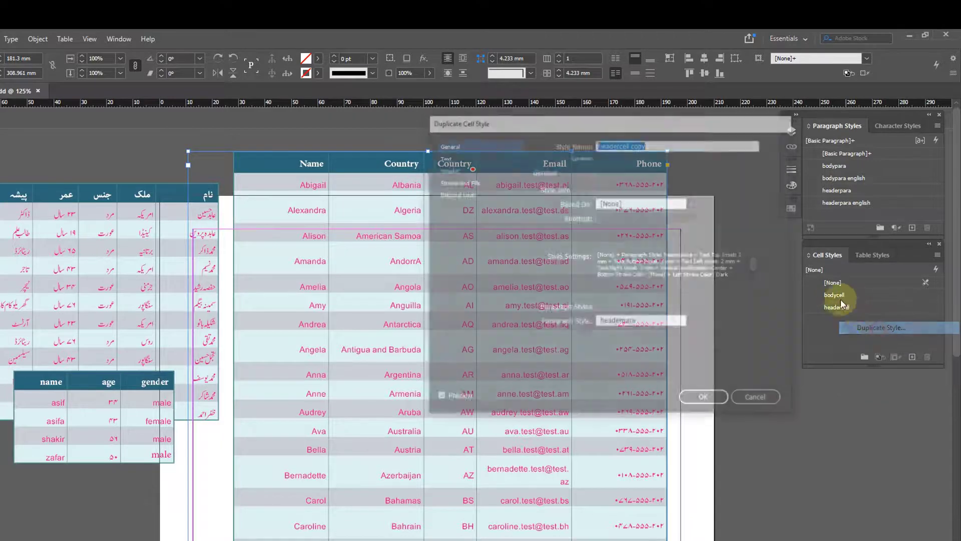
{"action": "key", "text": "Right"}
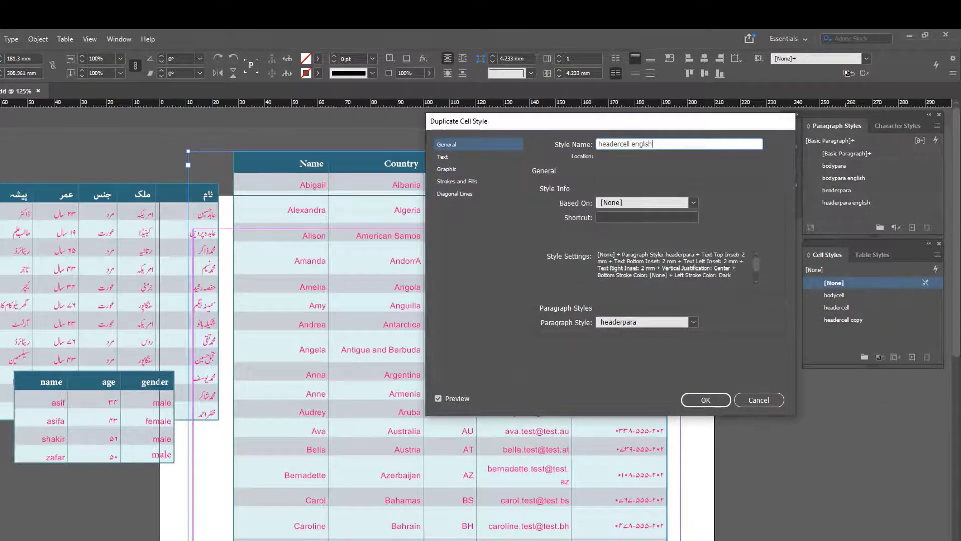
{"action": "left_click", "coordinate": [453, 156]}
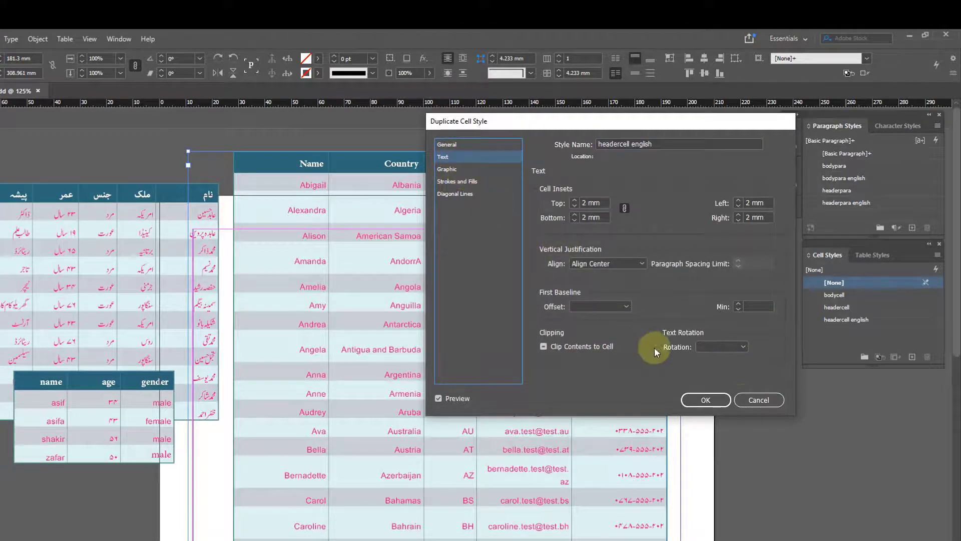
{"action": "left_click", "coordinate": [716, 400]}
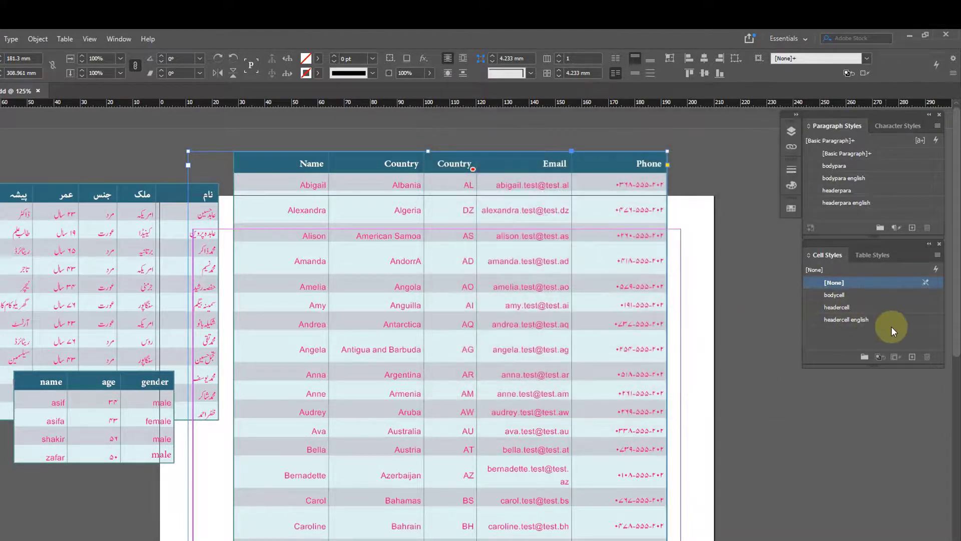
Duplicate the bodycell cell style under the name "bodycell english"
{"action": "right_click", "coordinate": [837, 295]}
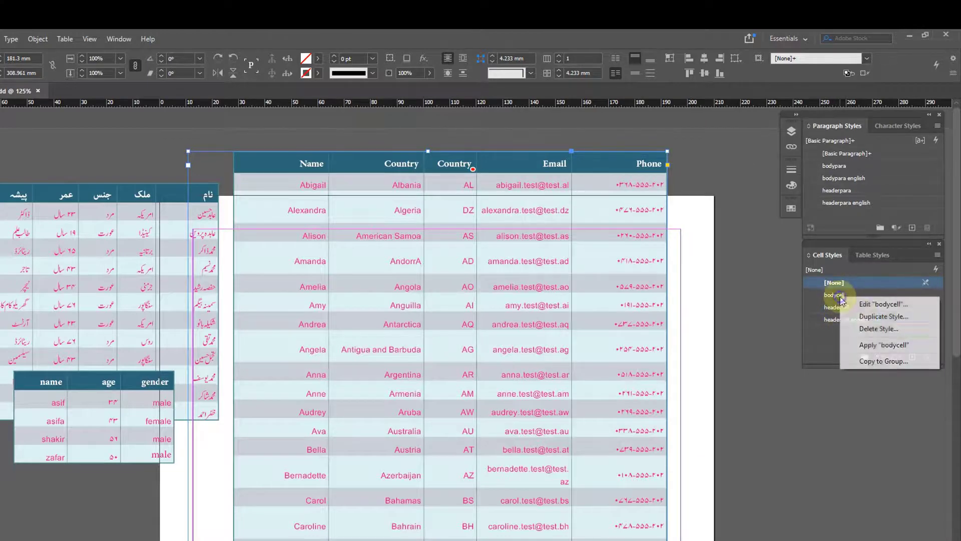
{"action": "left_click", "coordinate": [864, 316]}
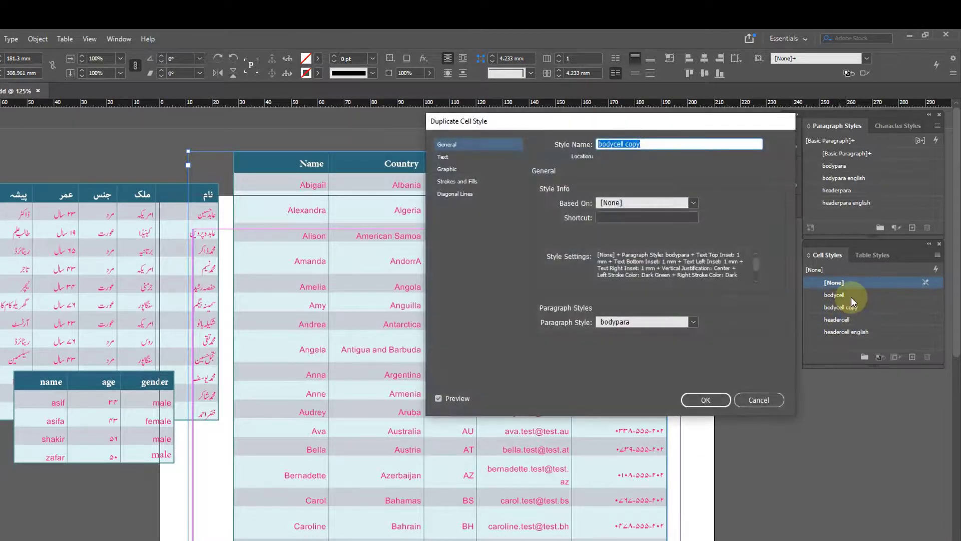
{"action": "key", "text": "Right"}
{"action": "key", "text": "BackSpace"}
{"action": "type", "text": "engl"}
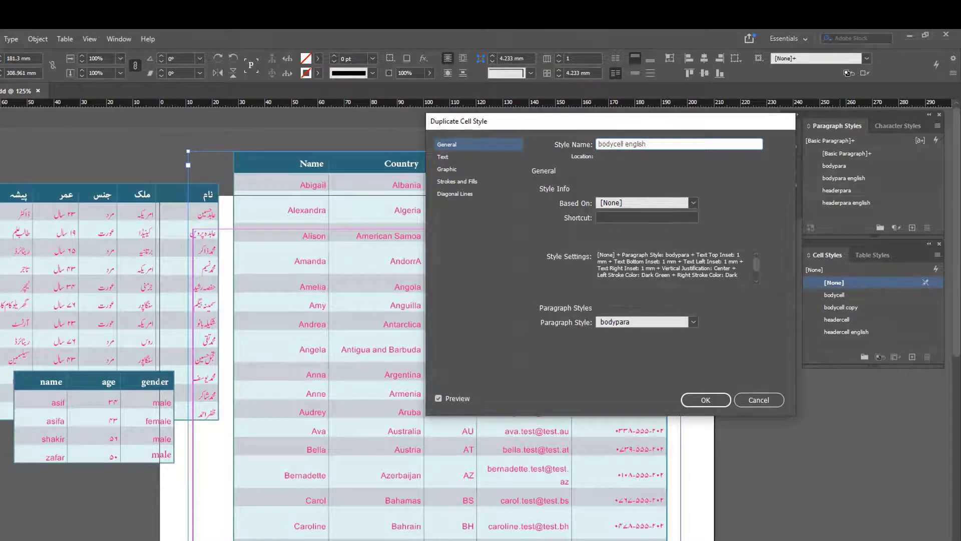
{"action": "left_click", "coordinate": [693, 399]}
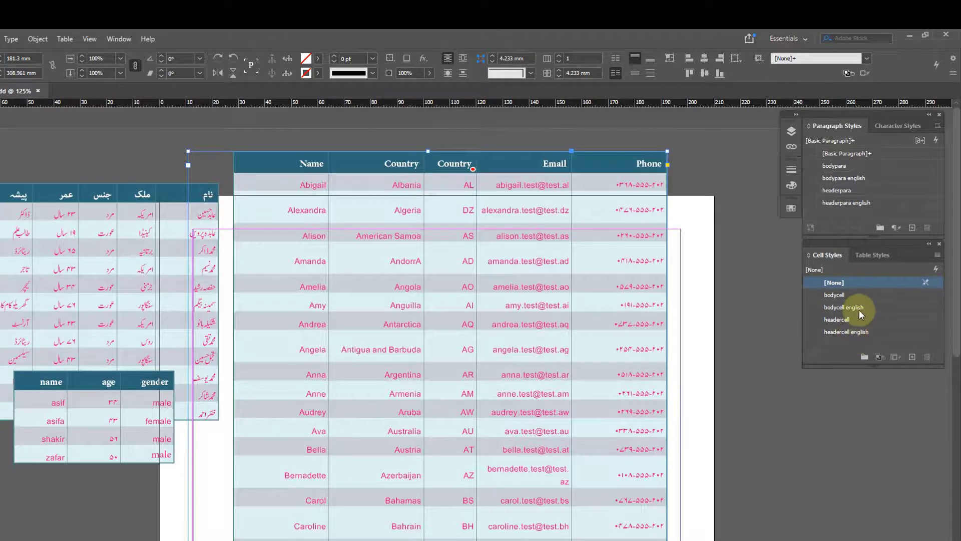
Edit the bodycell english cell style to use the bodypara english paragraph style
{"action": "right_click", "coordinate": [833, 308]}
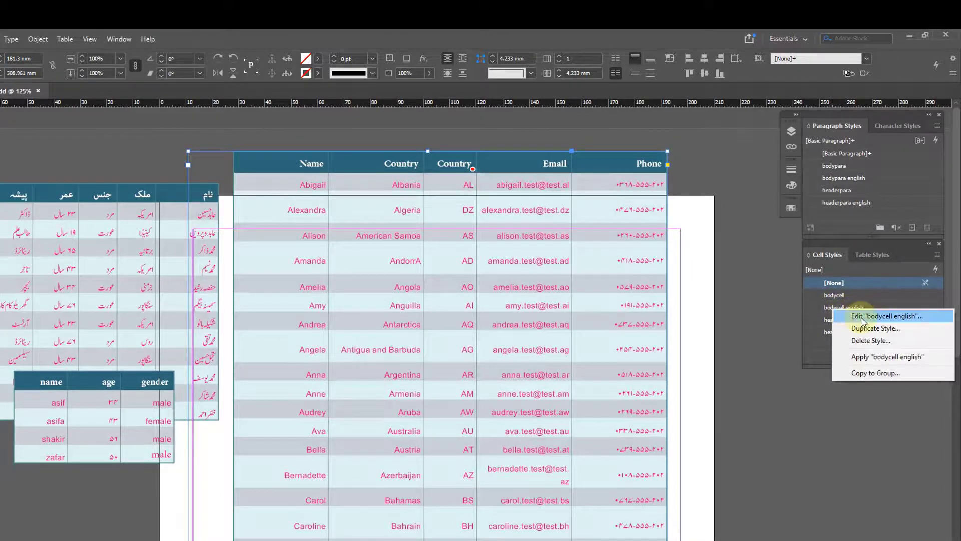
{"action": "left_click", "coordinate": [862, 317]}
{"action": "left_click", "coordinate": [650, 322]}
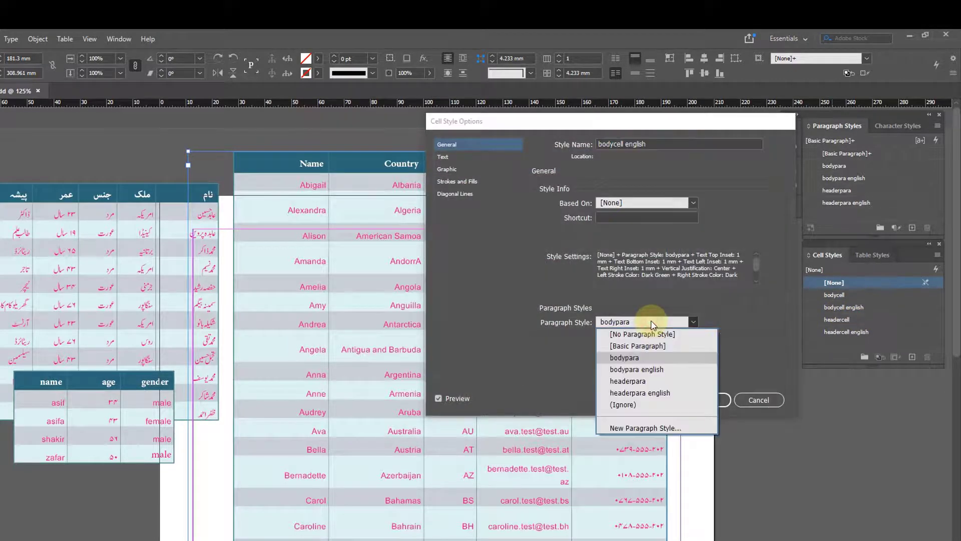
{"action": "left_click", "coordinate": [654, 371]}
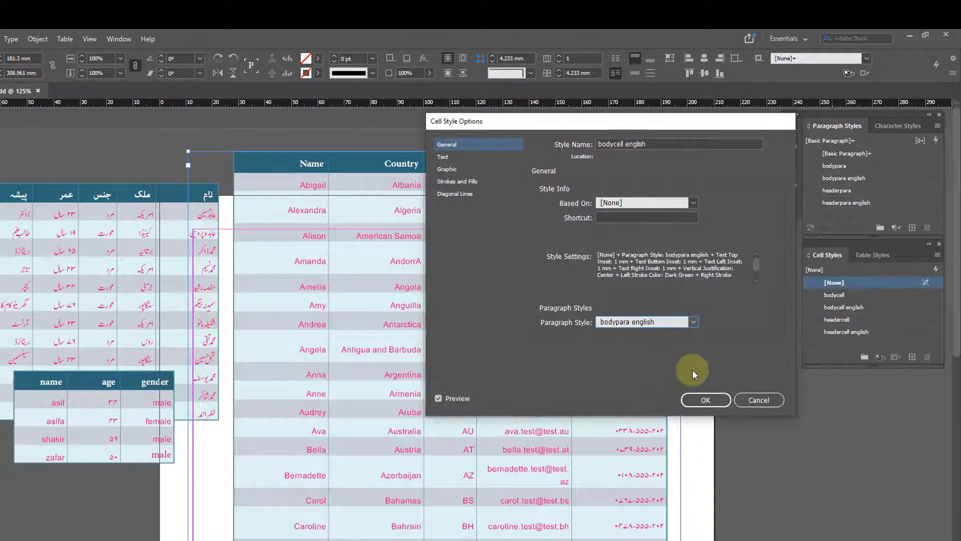
{"action": "left_click", "coordinate": [712, 400]}
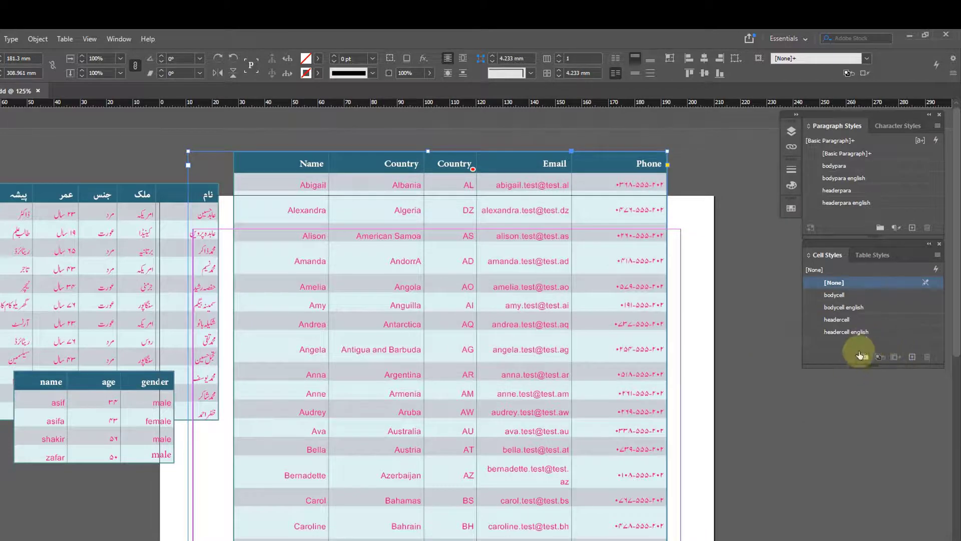
Edit the headercell english cell style to use the headerpara english paragraph style
{"action": "right_click", "coordinate": [831, 333]}
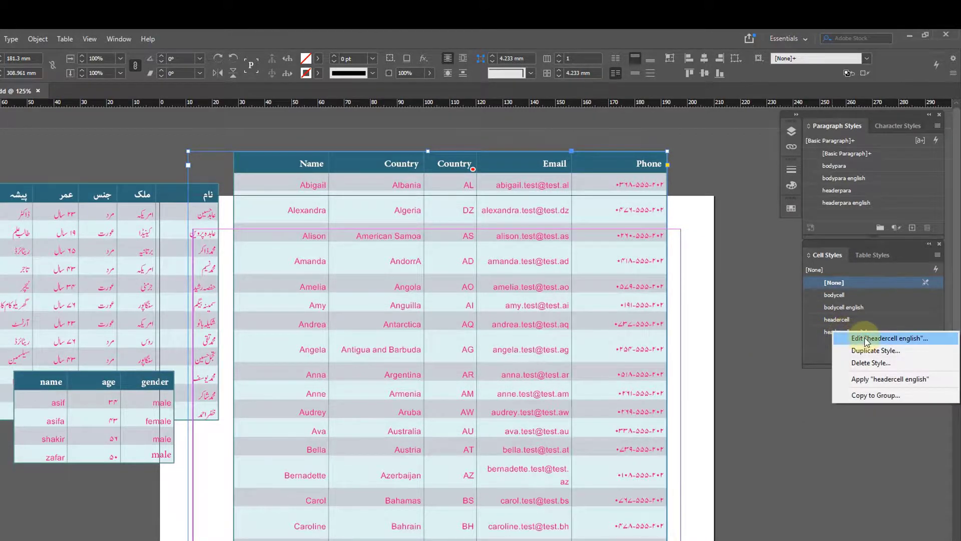
{"action": "left_click", "coordinate": [864, 338]}
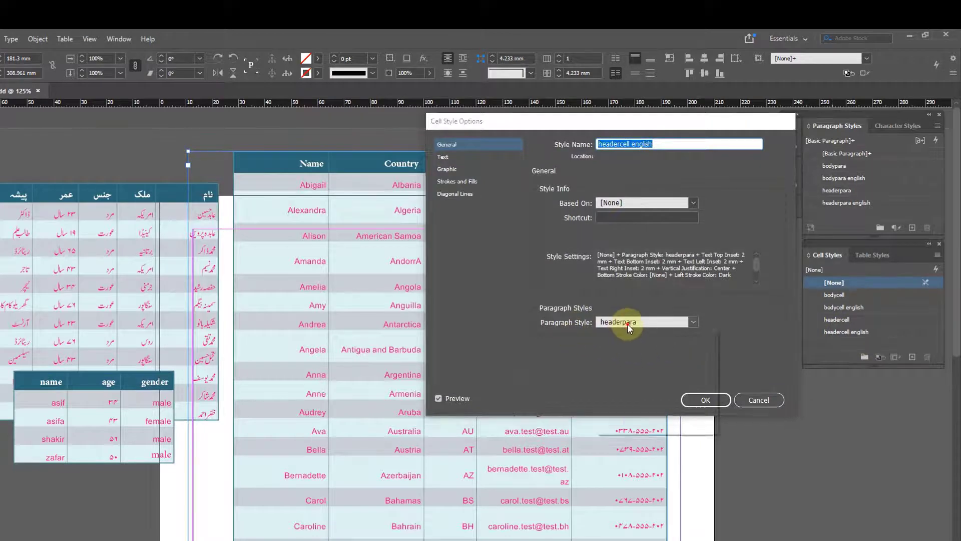
{"action": "left_click", "coordinate": [627, 323]}
{"action": "left_click", "coordinate": [652, 393]}
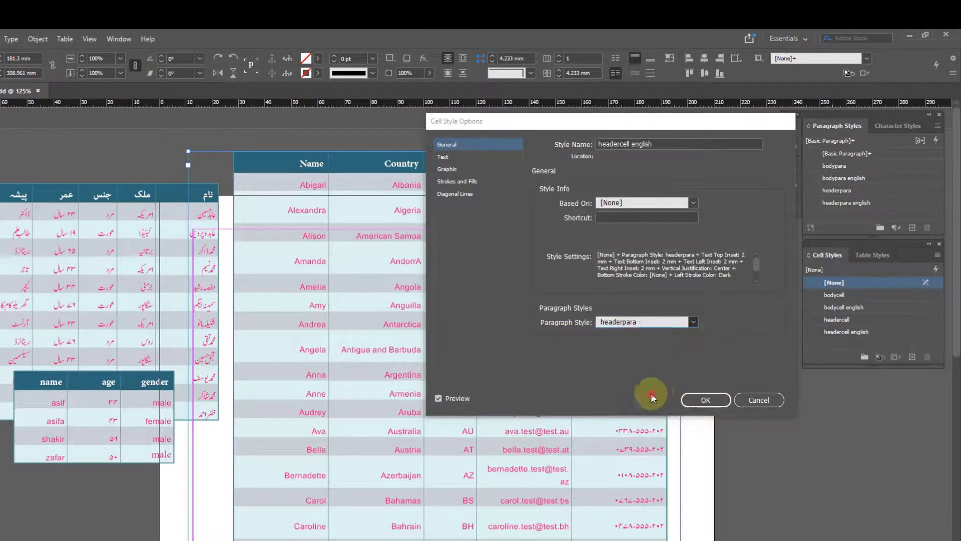
{"action": "left_click", "coordinate": [708, 399]}
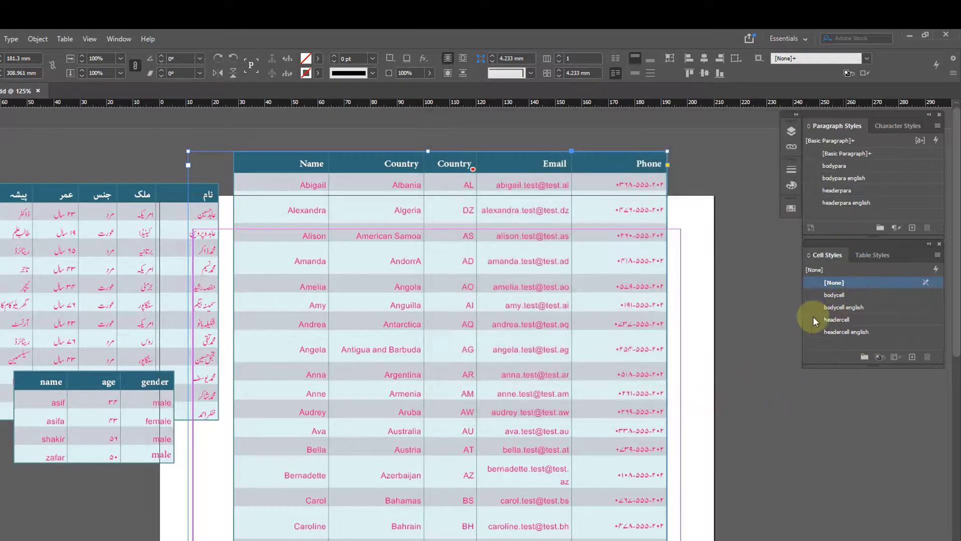
Duplicate the mytable table style under the name "mytable english"
{"action": "left_click", "coordinate": [869, 256]}
{"action": "left_click", "coordinate": [854, 322]}
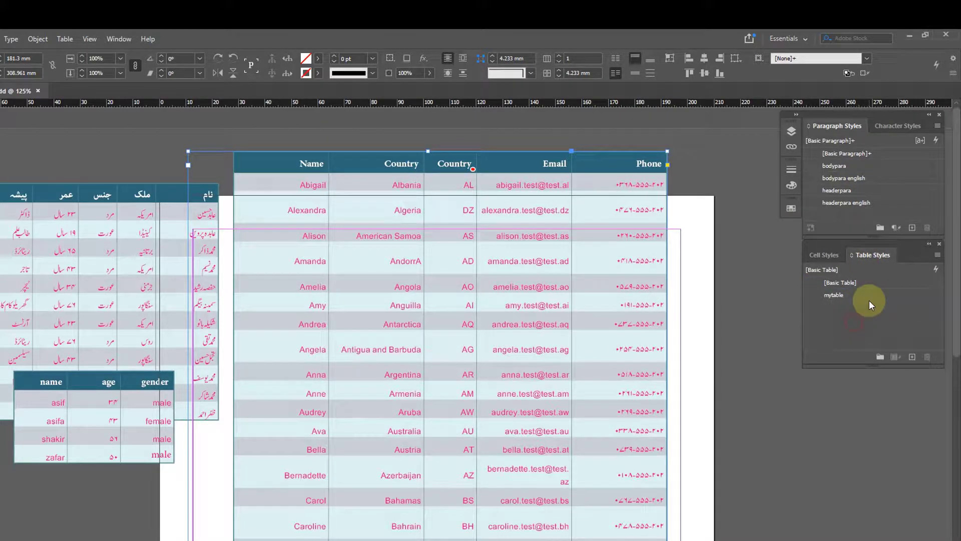
{"action": "right_click", "coordinate": [833, 296]}
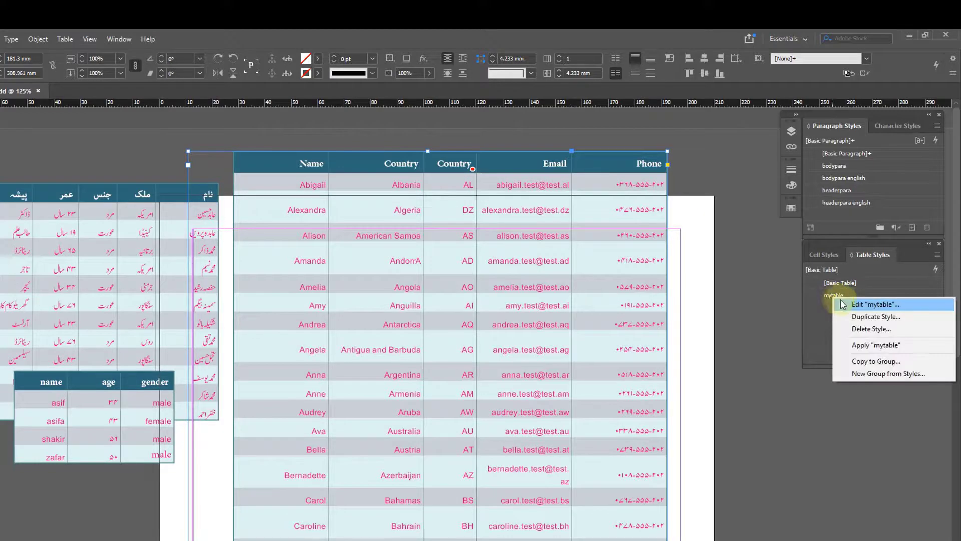
{"action": "left_click", "coordinate": [856, 316]}
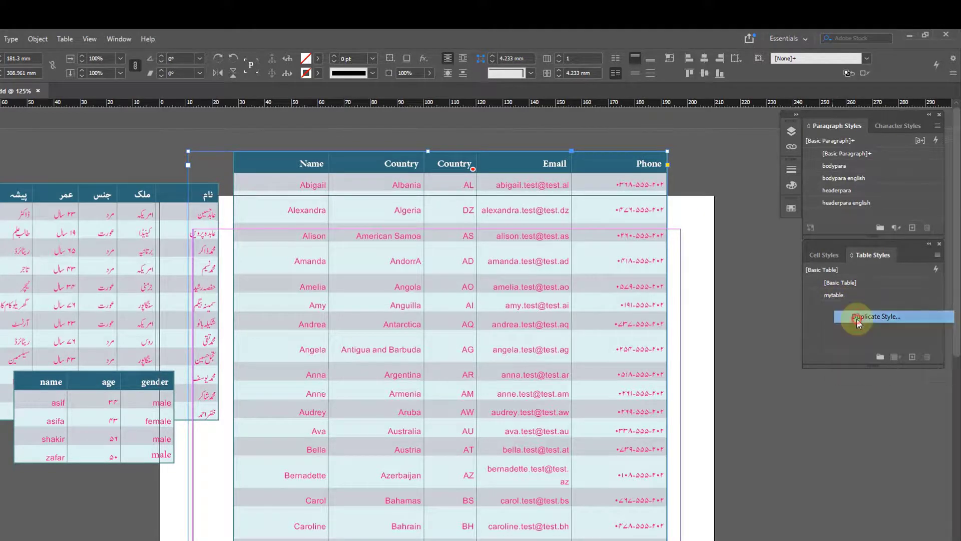
{"action": "key", "text": "Right"}
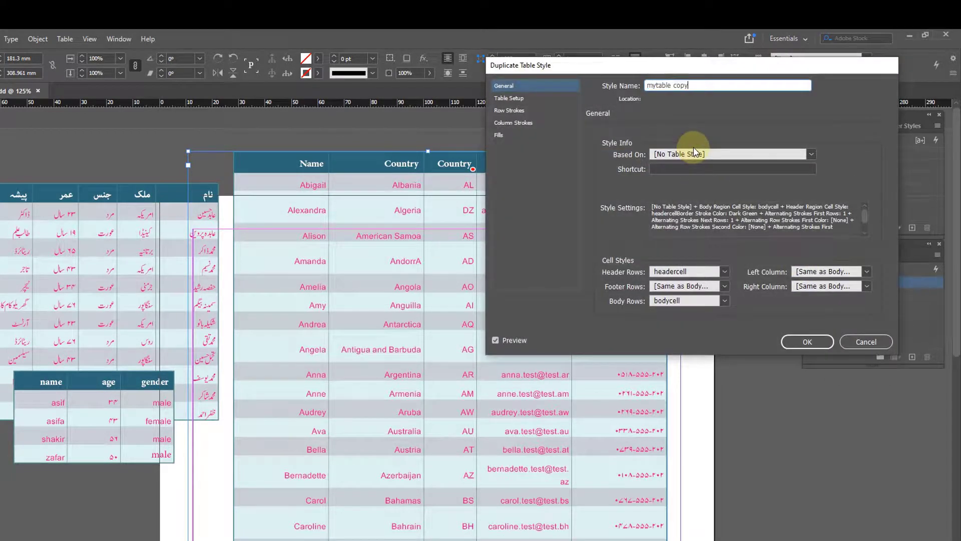
{"action": "type", "text": "english"}
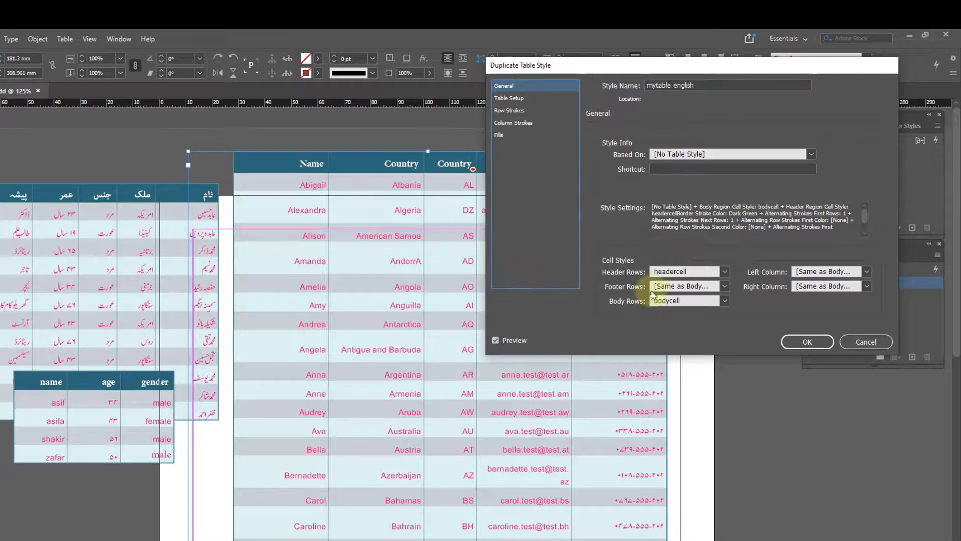
Assign the headercell english cell style to header rows and bodycell english to body rows in the duplicated table style
{"action": "left_click", "coordinate": [683, 271]}
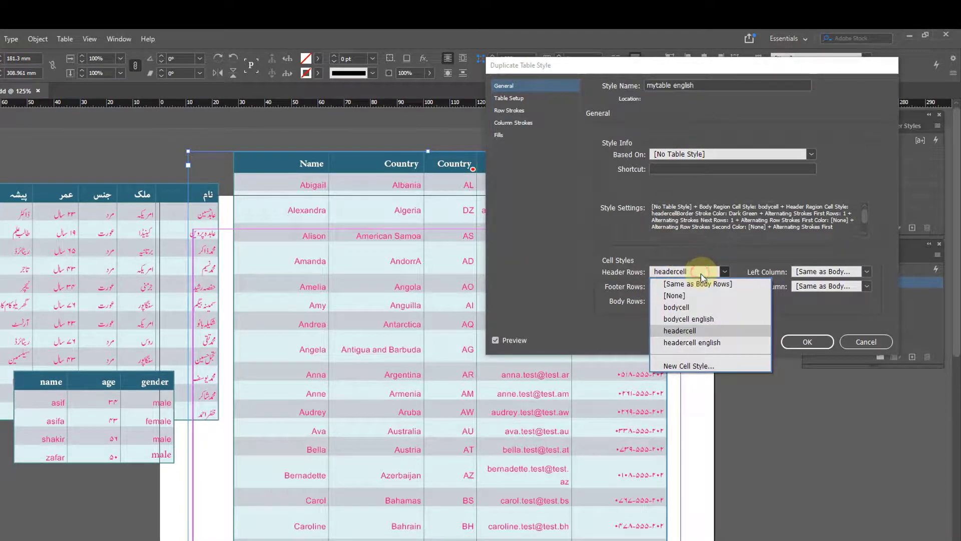
{"action": "left_click", "coordinate": [699, 342]}
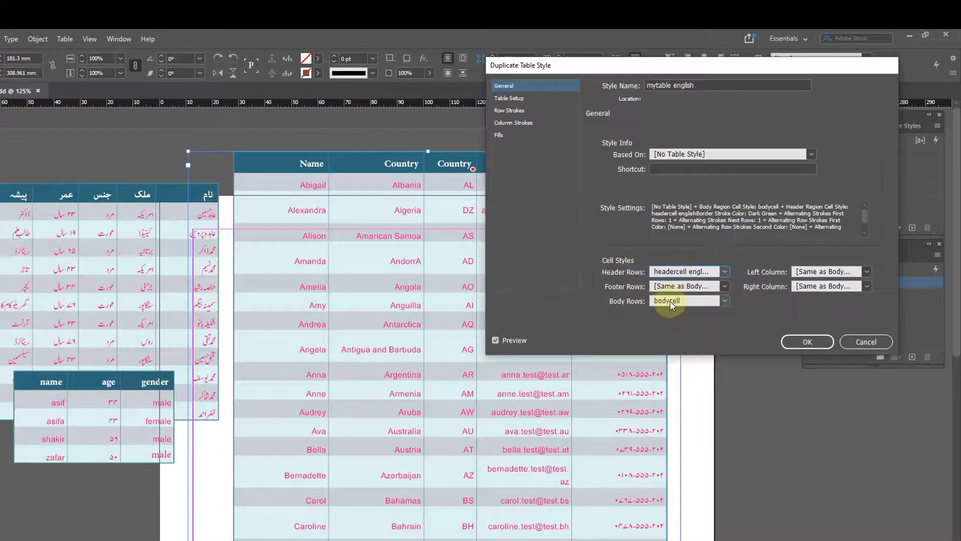
{"action": "left_click", "coordinate": [670, 300]}
{"action": "left_click", "coordinate": [685, 335]}
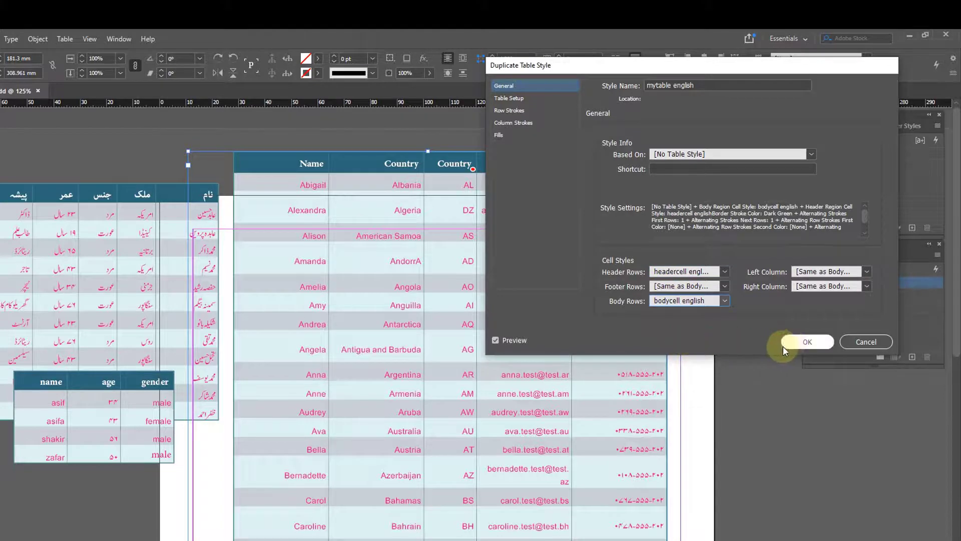
{"action": "left_click", "coordinate": [795, 340]}
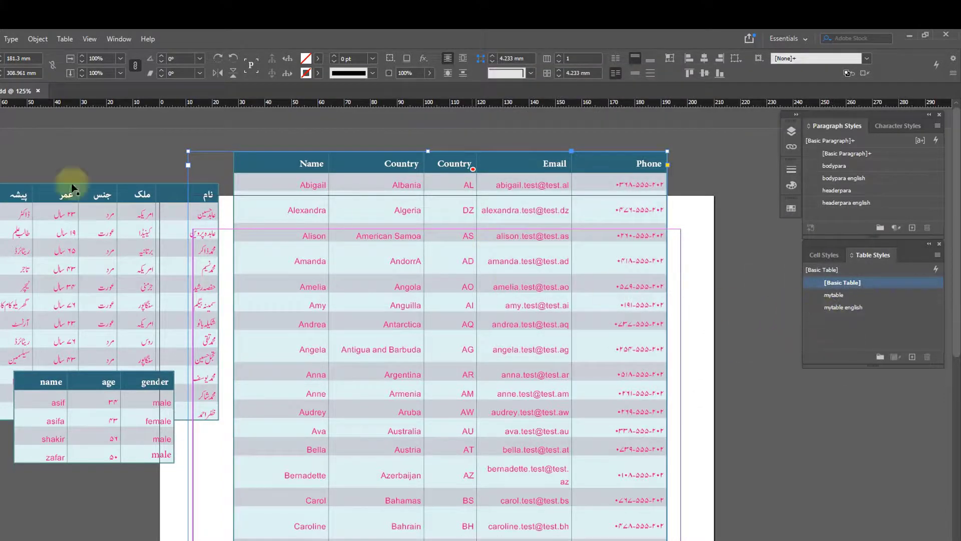
Apply the mytable english table style to the large English table of names, countries, emails and phones
{"action": "double_click", "coordinate": [397, 242]}
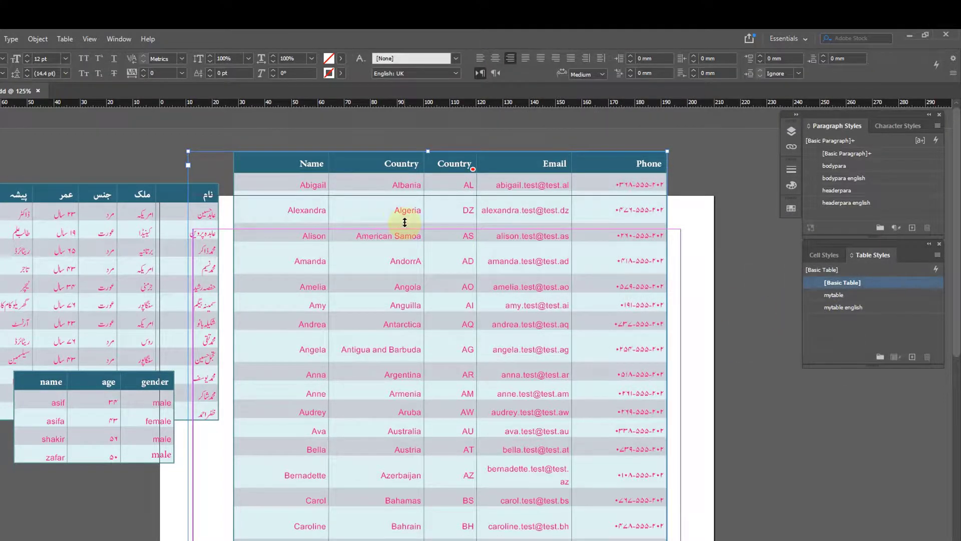
{"action": "left_click", "coordinate": [400, 219]}
{"action": "left_click", "coordinate": [834, 282]}
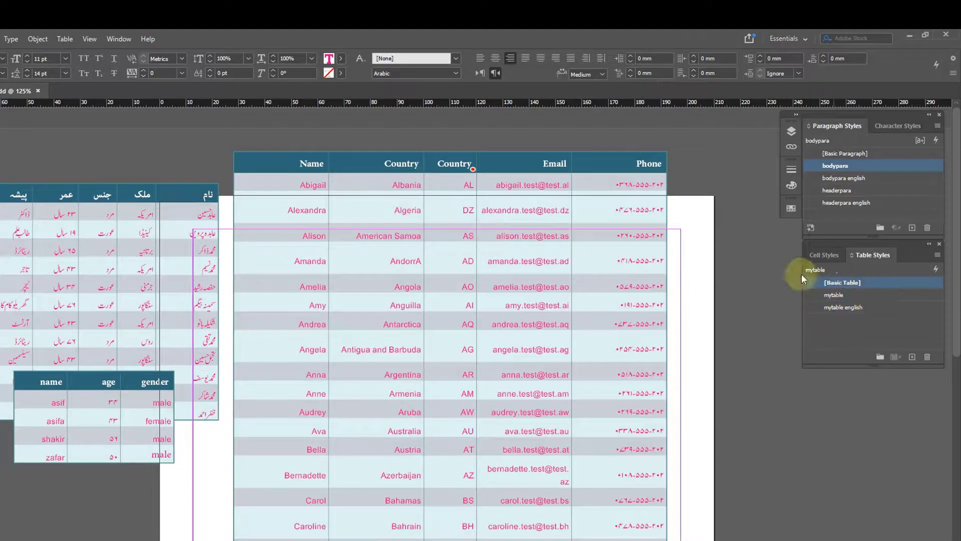
{"action": "left_click", "coordinate": [852, 309]}
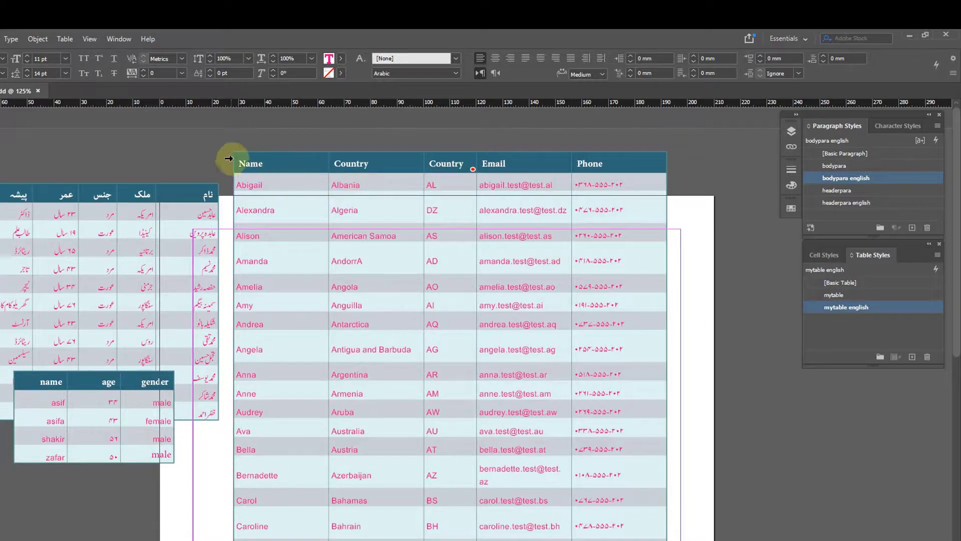
{"action": "left_click_drag", "start_coordinate": [253, 165], "coordinate": [439, 357]}
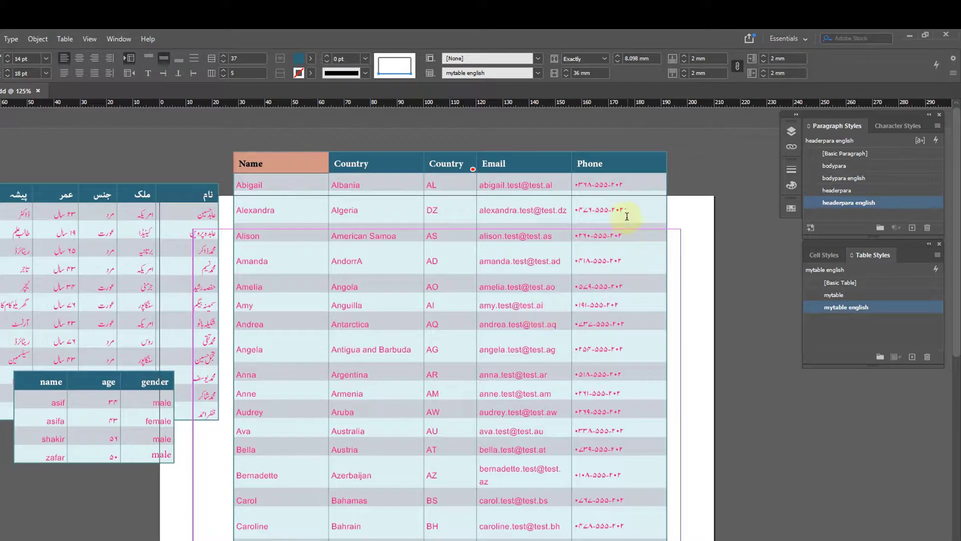
Set the language of the bodypara english paragraph style to English: USA and check the phone numbers down the table
{"action": "left_click_drag", "start_coordinate": [625, 212], "coordinate": [583, 210]}
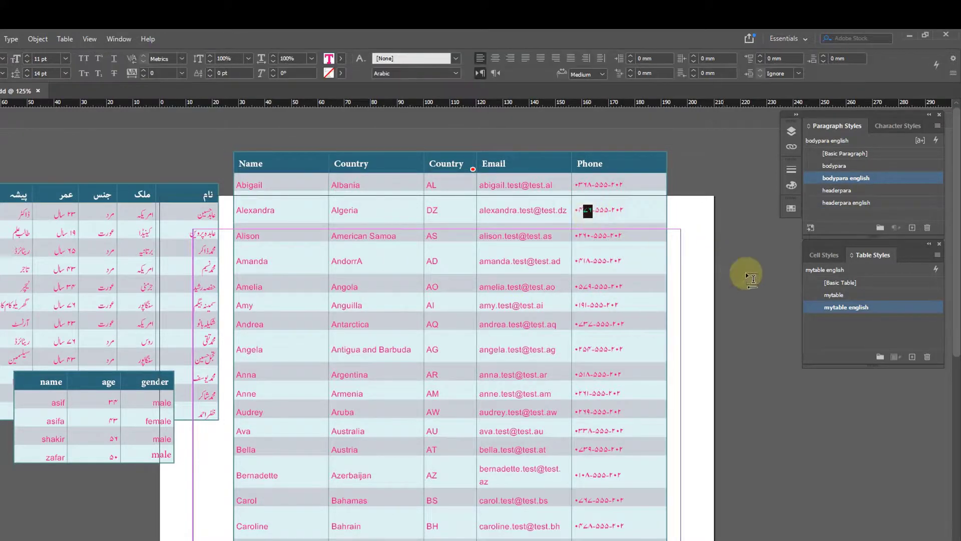
{"action": "right_click", "coordinate": [838, 181]}
{"action": "left_click", "coordinate": [845, 181]}
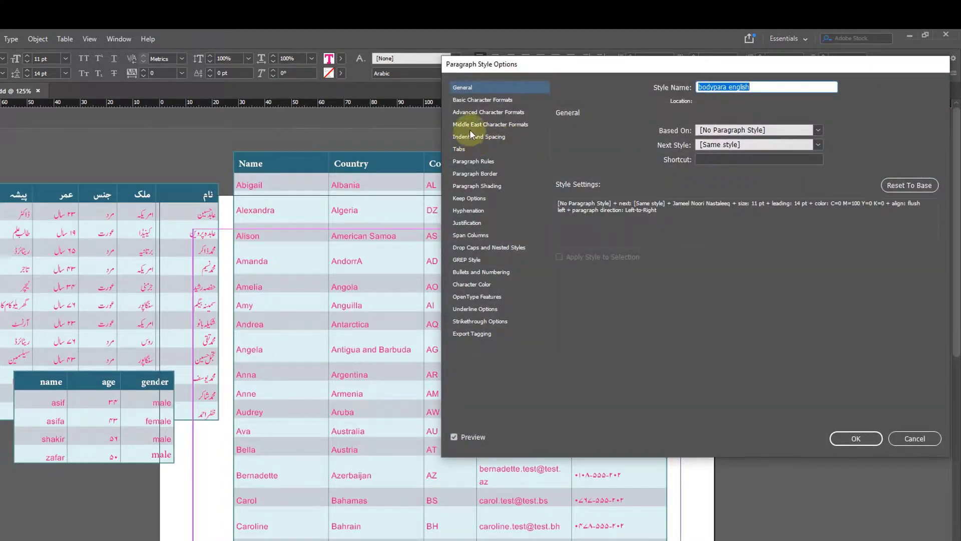
{"action": "left_click", "coordinate": [476, 113]}
{"action": "left_click", "coordinate": [616, 201]}
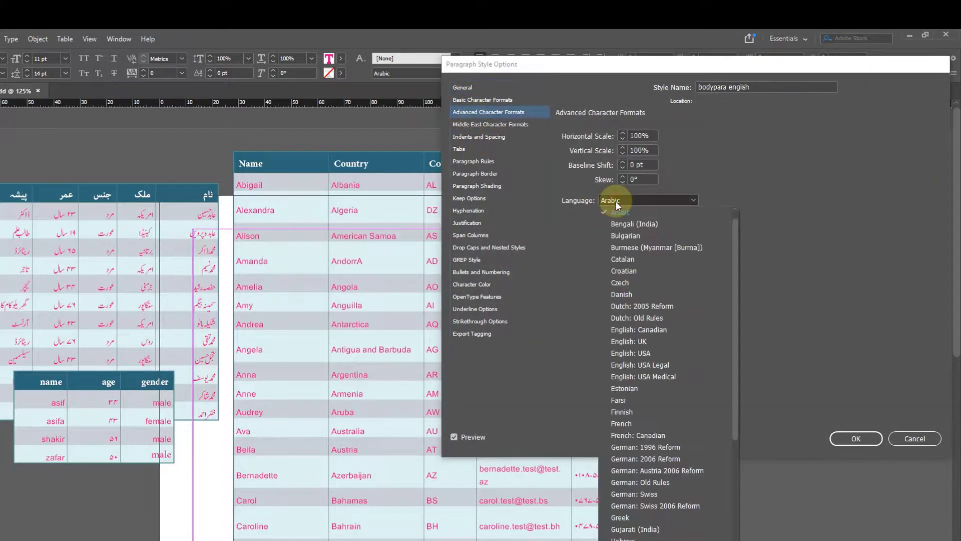
{"action": "left_click", "coordinate": [645, 354]}
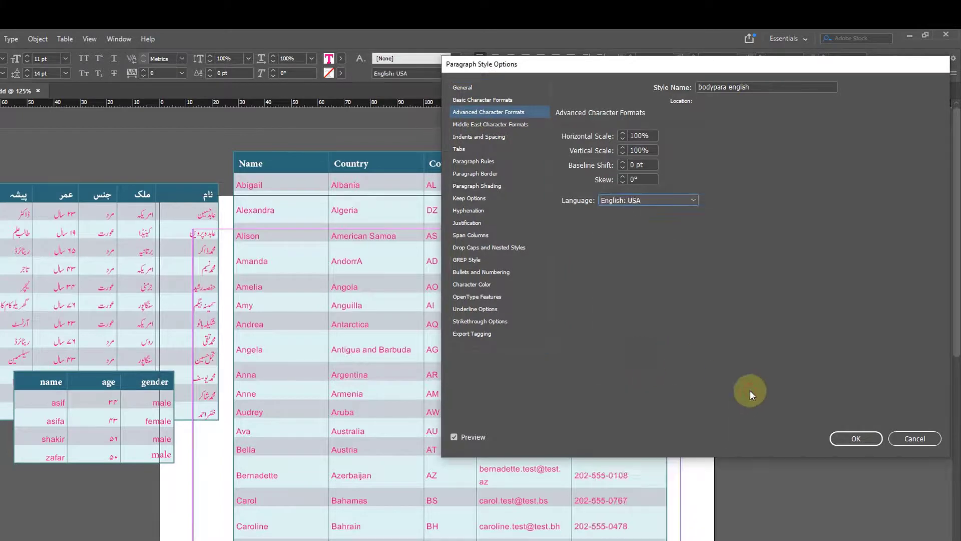
{"action": "left_click", "coordinate": [860, 438]}
{"action": "left_click", "coordinate": [596, 187]}
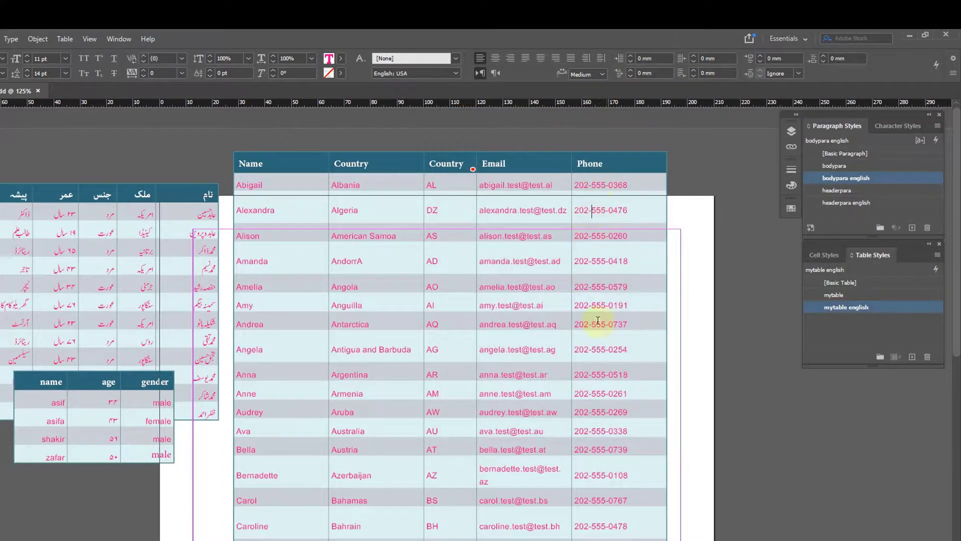
{"action": "scroll", "coordinate": [616, 323], "scroll_direction": "down", "scroll_amount": 5}
{"action": "scroll", "coordinate": [610, 323], "scroll_direction": "down", "scroll_amount": 2}
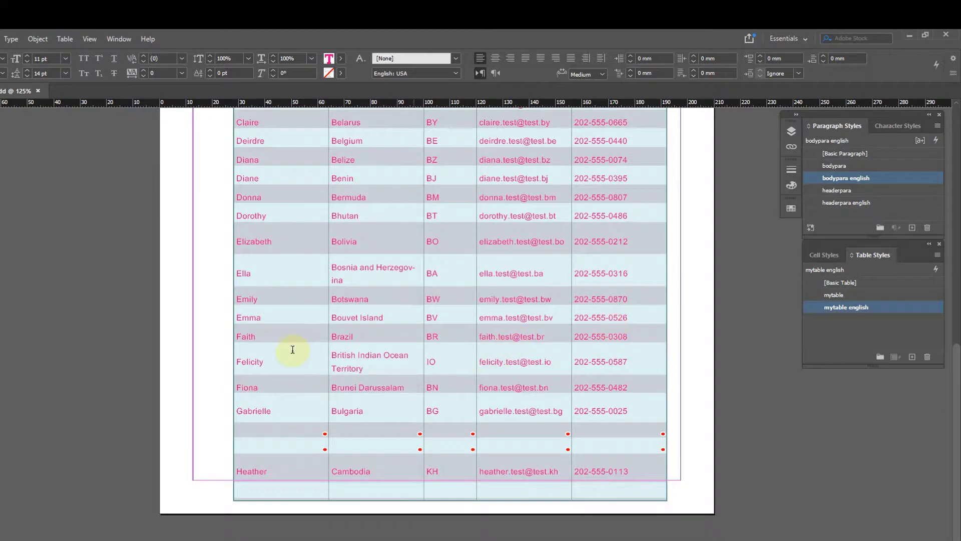
{"action": "scroll", "coordinate": [292, 349], "scroll_direction": "up", "scroll_amount": 7}
Move the large English table's frame sideways, away from the Urdu table
{"action": "key", "text": "Escape"}
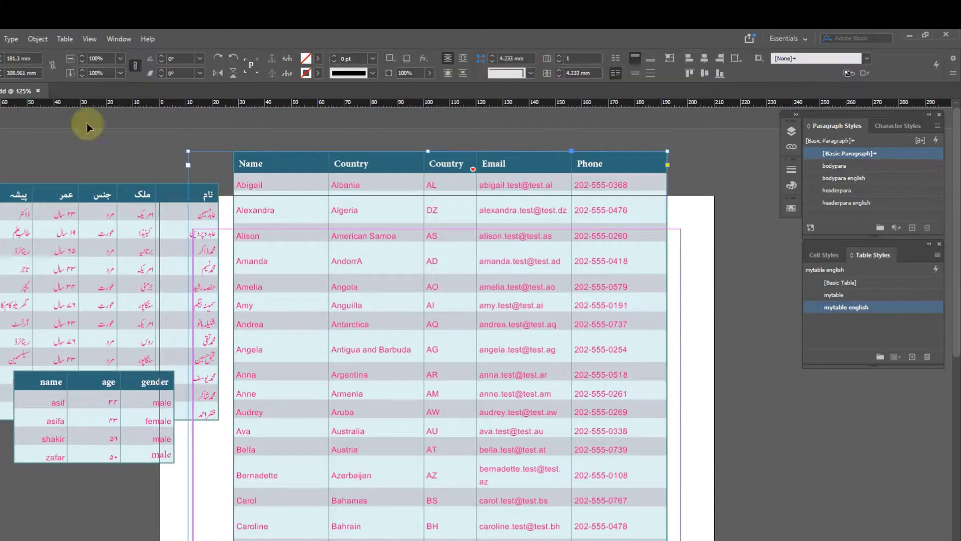
{"action": "left_click", "coordinate": [443, 141]}
{"action": "left_click_drag", "start_coordinate": [293, 170], "coordinate": [415, 167]}
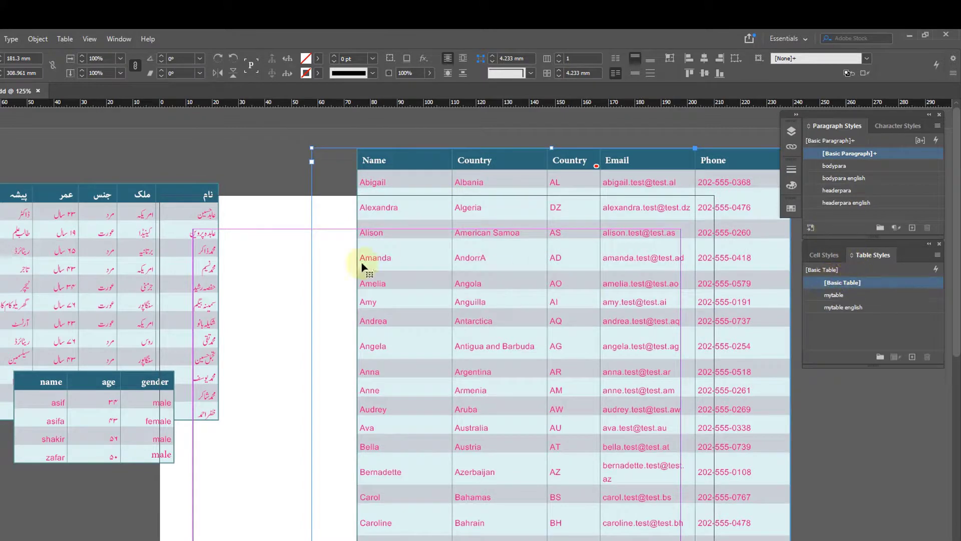
Move the small name, age and gender table down beside the page and place the Urdu table next to the large English table
{"action": "left_click", "coordinate": [113, 160]}
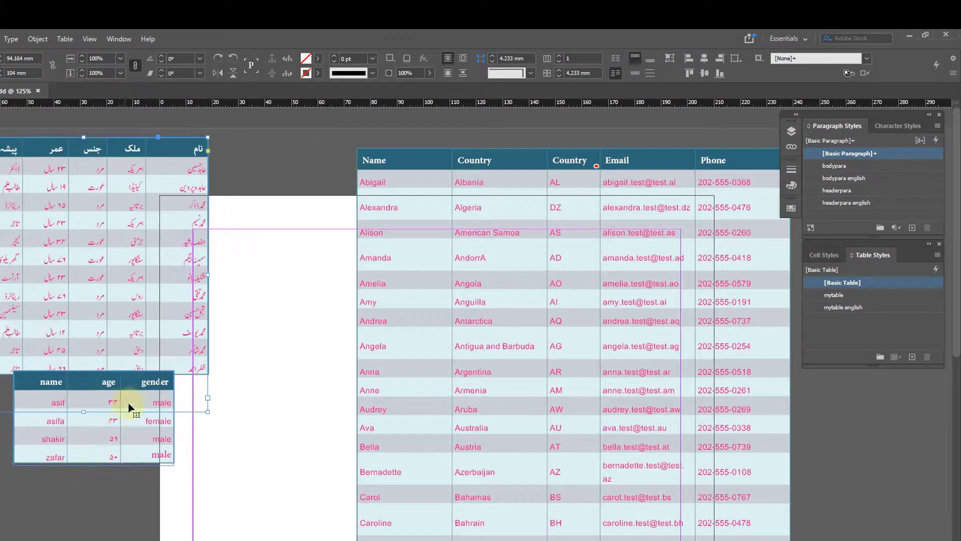
{"action": "left_click_drag", "start_coordinate": [110, 385], "coordinate": [155, 347]}
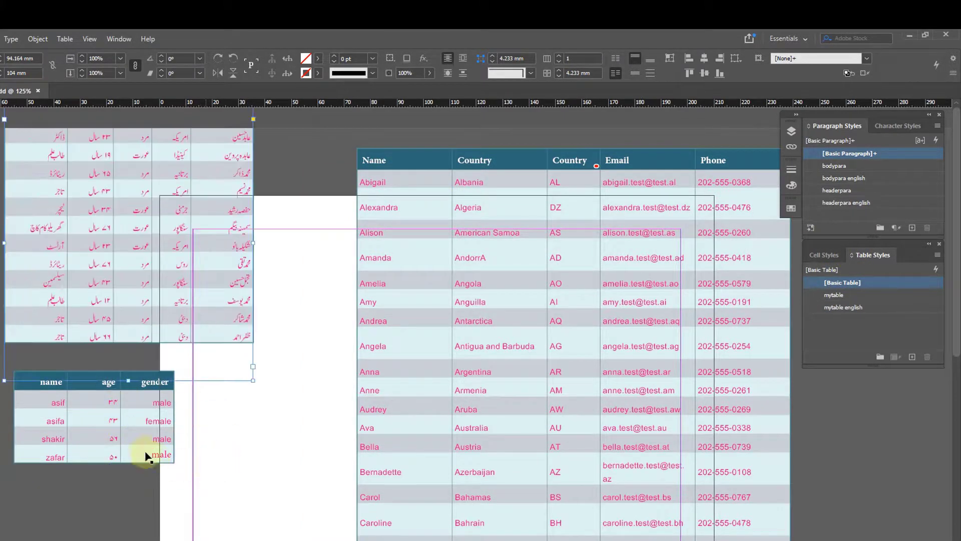
{"action": "left_click_drag", "start_coordinate": [138, 420], "coordinate": [105, 470]}
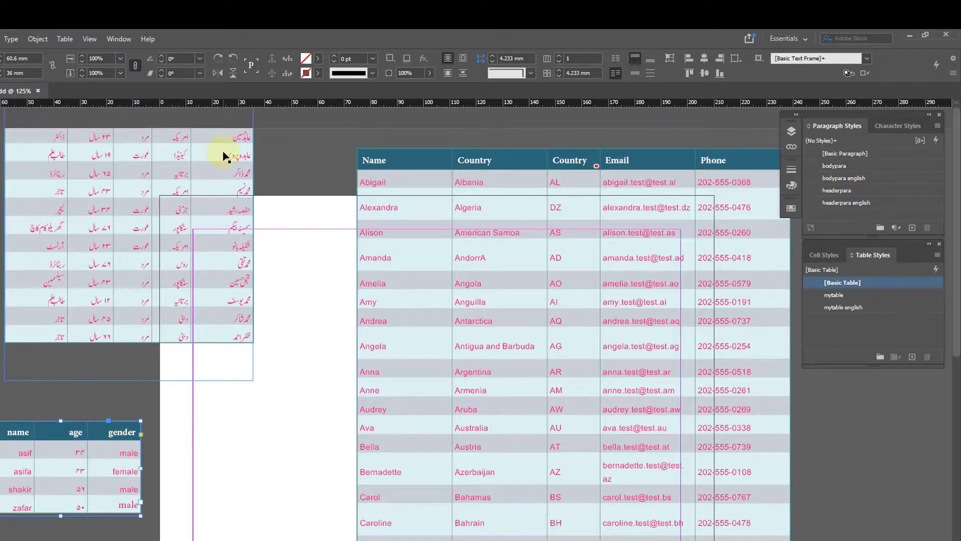
{"action": "left_click_drag", "start_coordinate": [224, 153], "coordinate": [175, 247]}
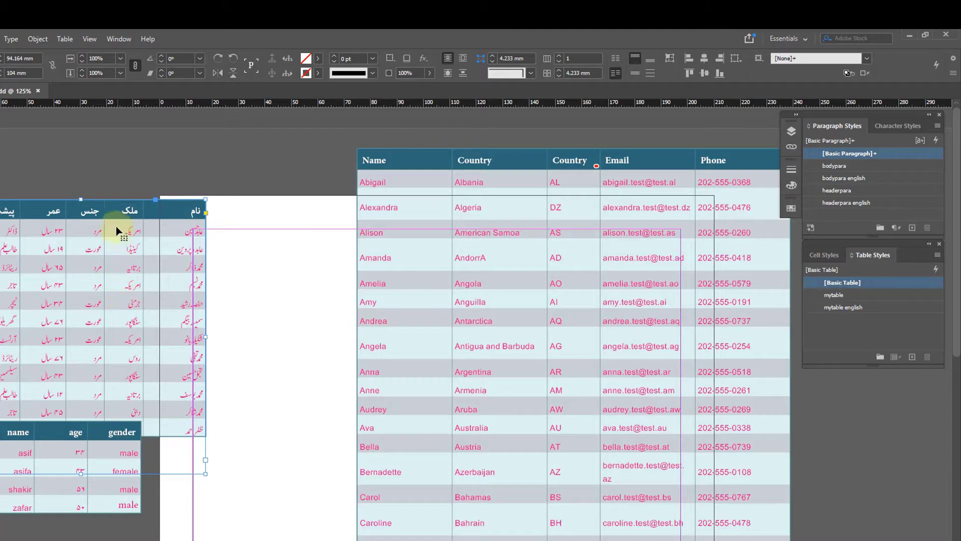
{"action": "left_click_drag", "start_coordinate": [126, 216], "coordinate": [243, 206]}
{"action": "scroll", "coordinate": [253, 405], "scroll_direction": "down", "scroll_amount": 7}
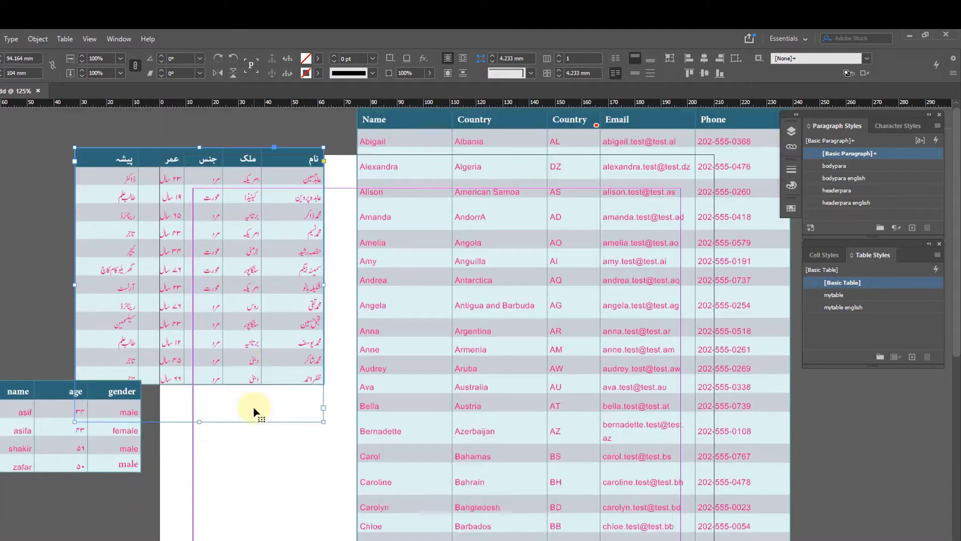
{"action": "scroll", "coordinate": [253, 378], "scroll_direction": "up", "scroll_amount": 5}
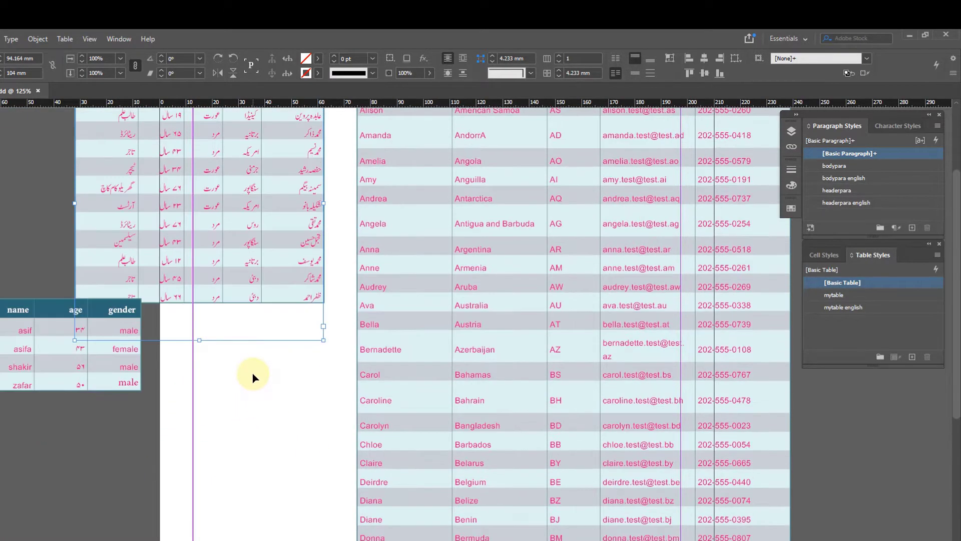
{"action": "scroll", "coordinate": [254, 378], "scroll_direction": "up", "scroll_amount": 3}
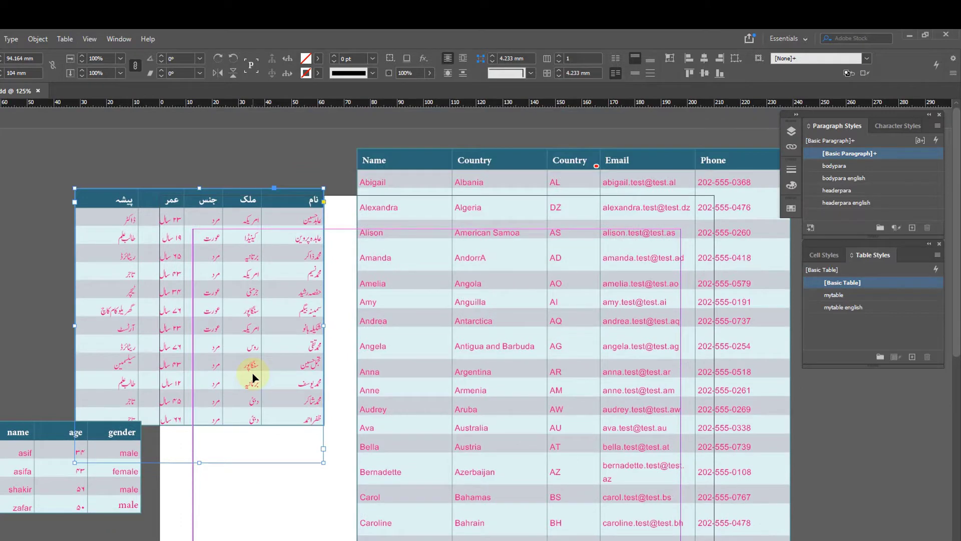